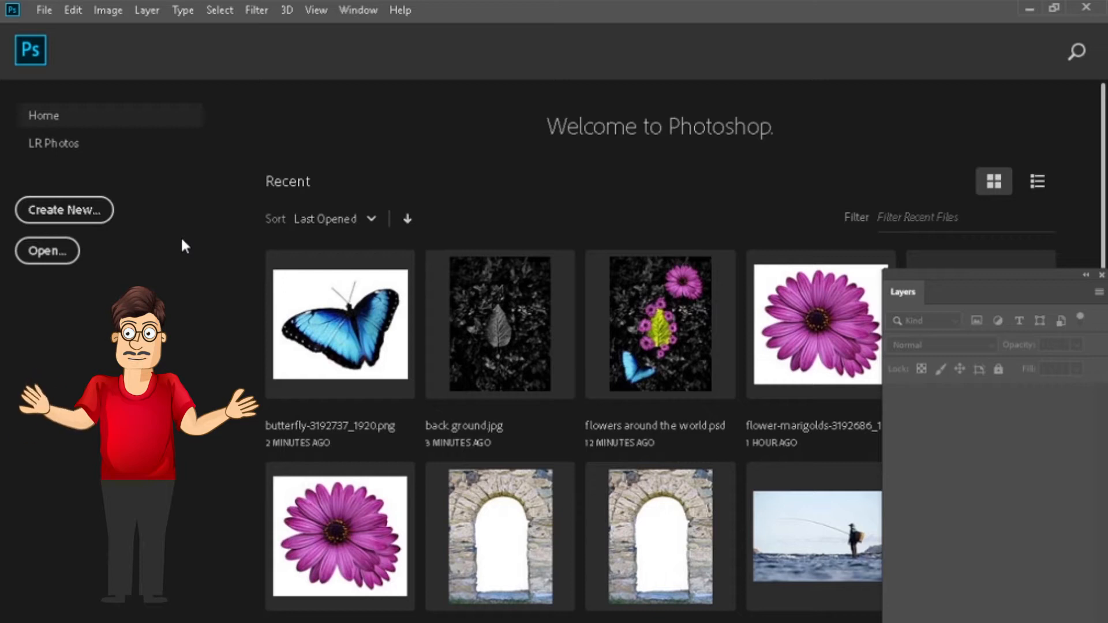
Switch to the desktop and open the layers course folder inside the Photoshop tutorial folder
{"action": "left_click", "coordinate": [1031, 8]}
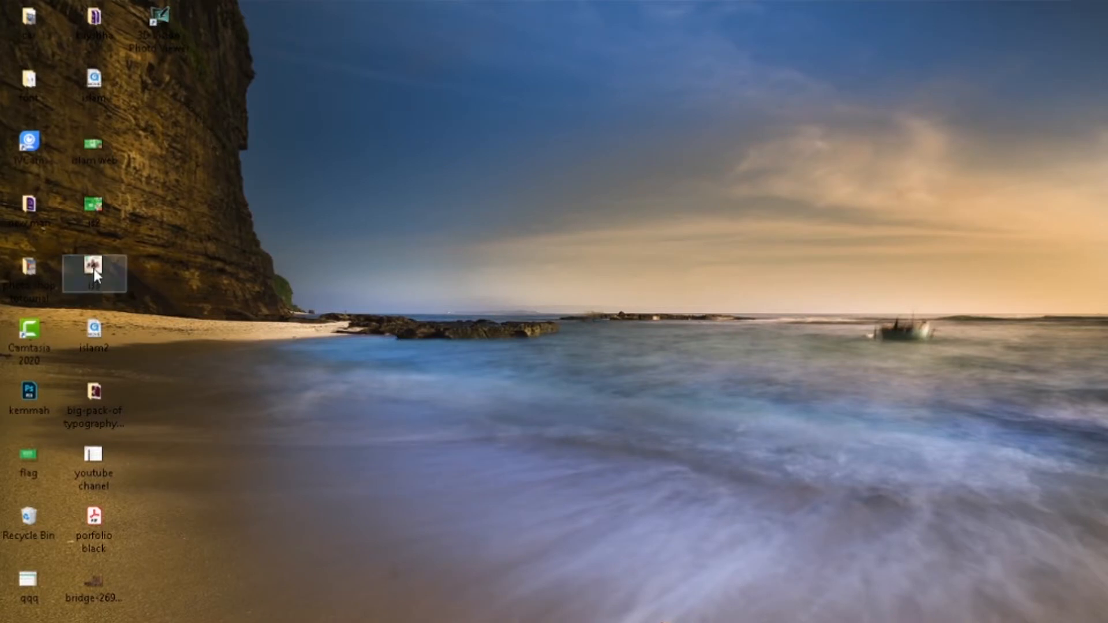
{"action": "key", "text": "Left"}
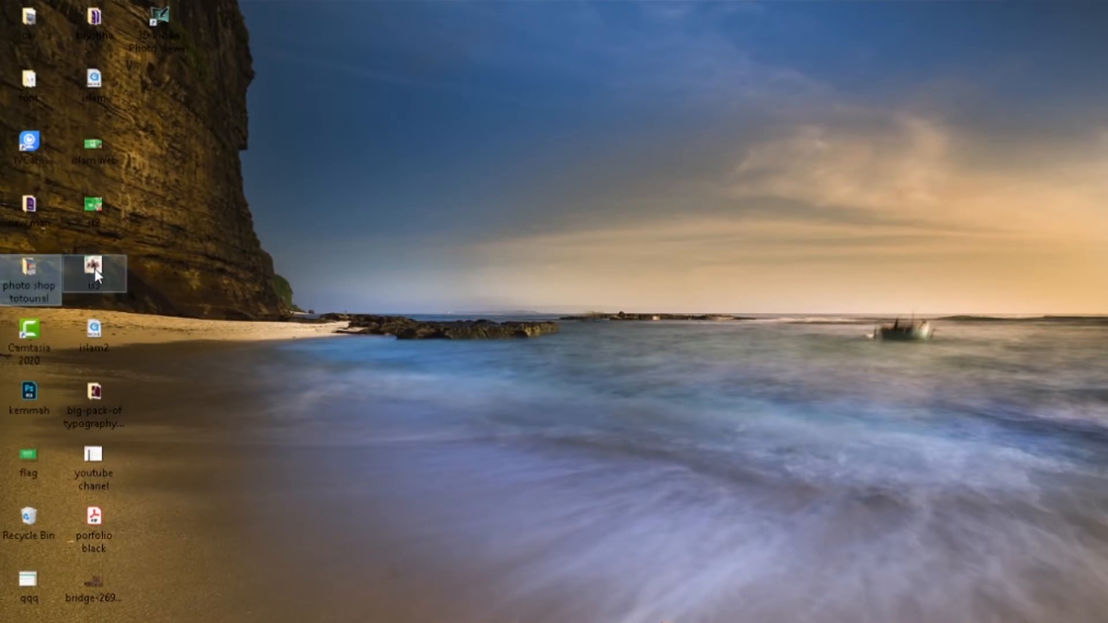
{"action": "key", "text": "Return"}
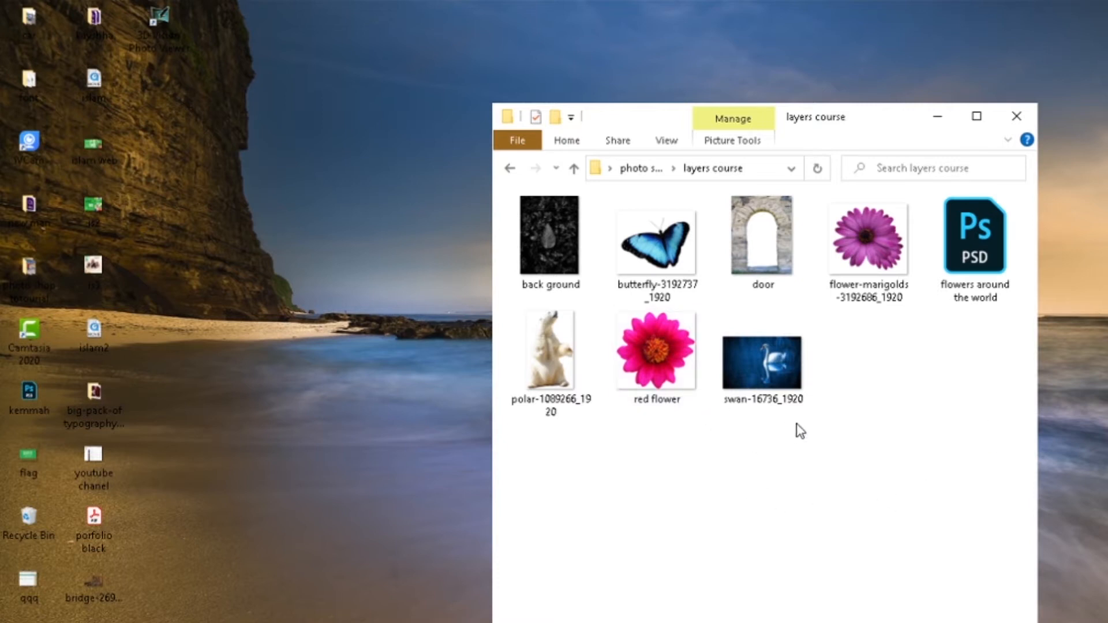
{"action": "left_click_drag", "start_coordinate": [882, 119], "coordinate": [734, 123]}
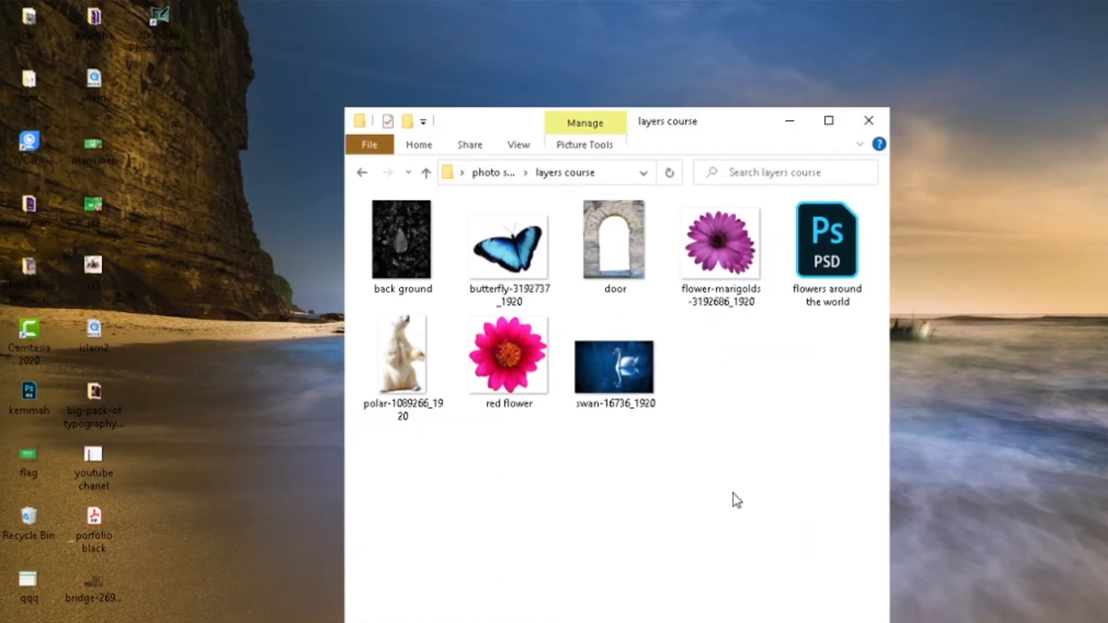
Open the back ground, butterfly-3192737_1920 and flower-marigolds-3192686_1920 images from the folder in Photoshop
{"action": "left_click", "coordinate": [396, 247]}
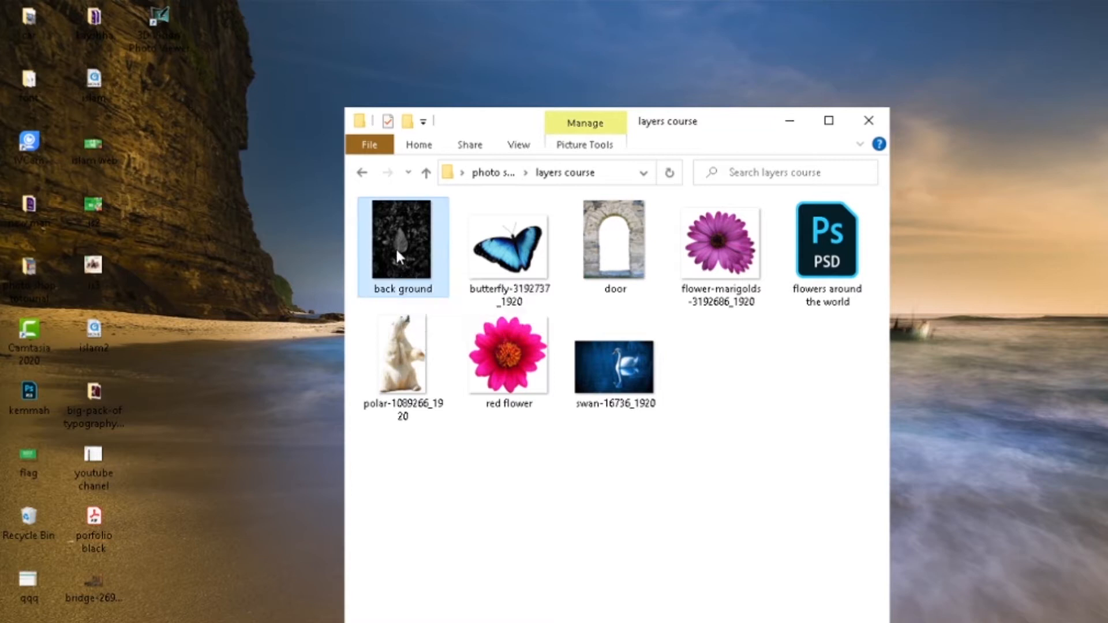
{"action": "left_click", "coordinate": [523, 266], "text": "ctrl"}
{"action": "left_click", "coordinate": [725, 253], "text": "ctrl"}
{"action": "left_click_drag", "start_coordinate": [725, 252], "coordinate": [402, 145]}
{"action": "key", "text": "alt+Tab"}
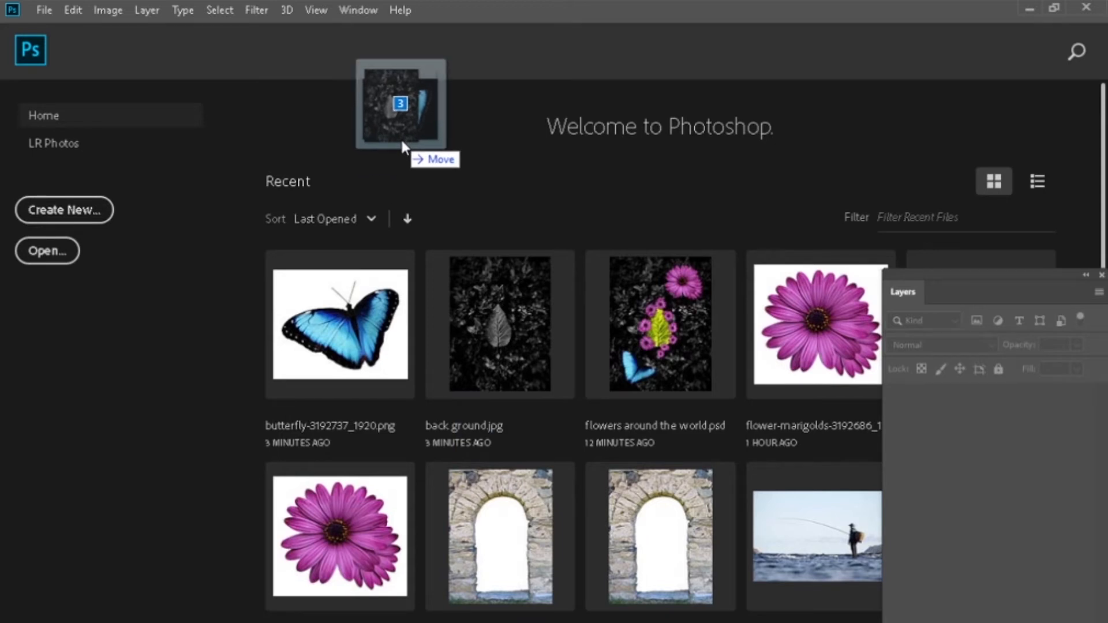
{"action": "left_click_drag", "start_coordinate": [402, 140], "coordinate": [401, 136]}
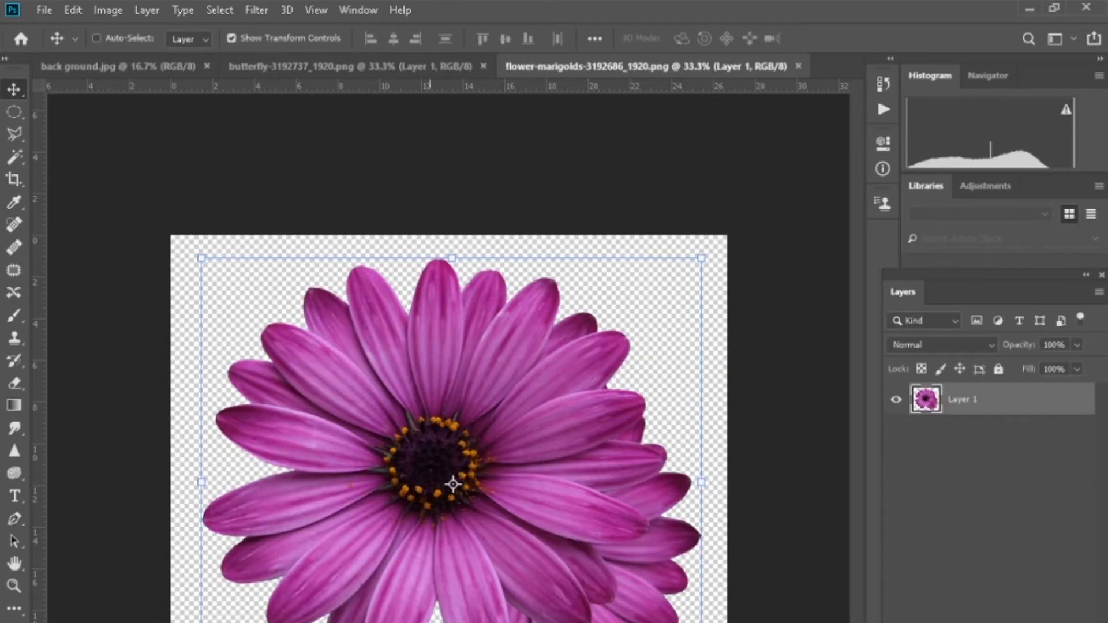
Look through the three open images, copy the purple flower into back ground.jpg and place it above the leaf, toward the upper right
{"action": "left_click", "coordinate": [118, 66]}
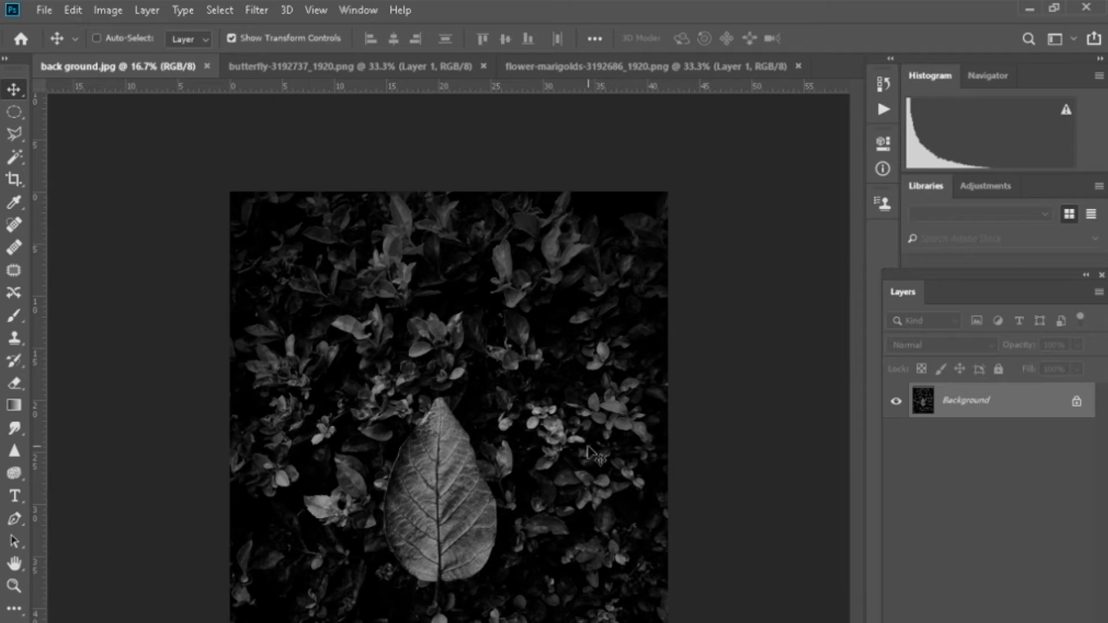
{"action": "left_click", "coordinate": [456, 66]}
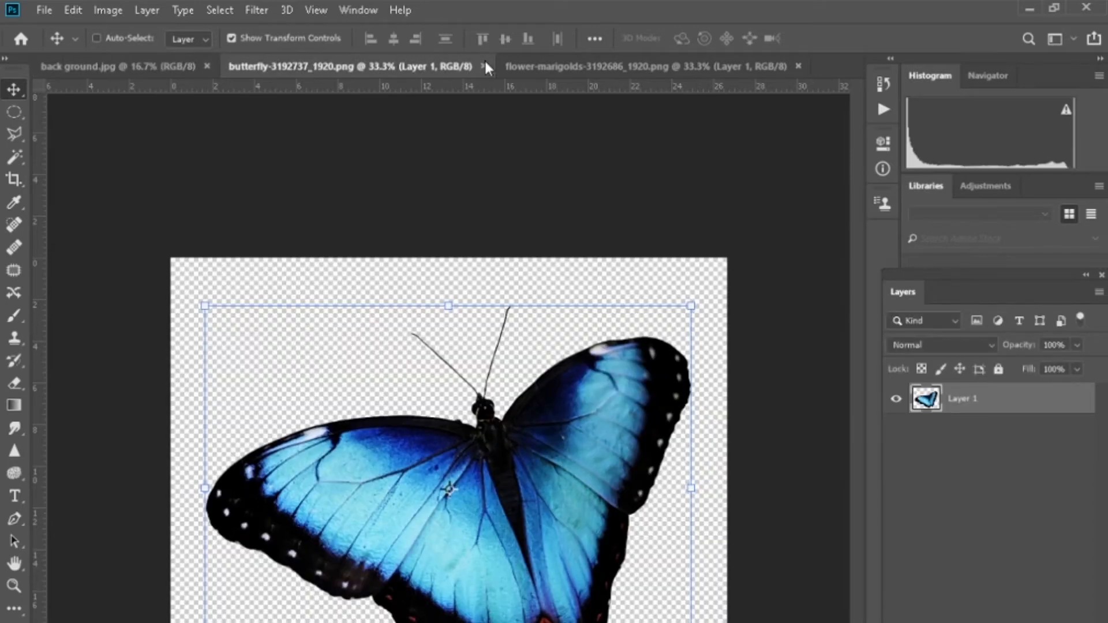
{"action": "left_click", "coordinate": [586, 65]}
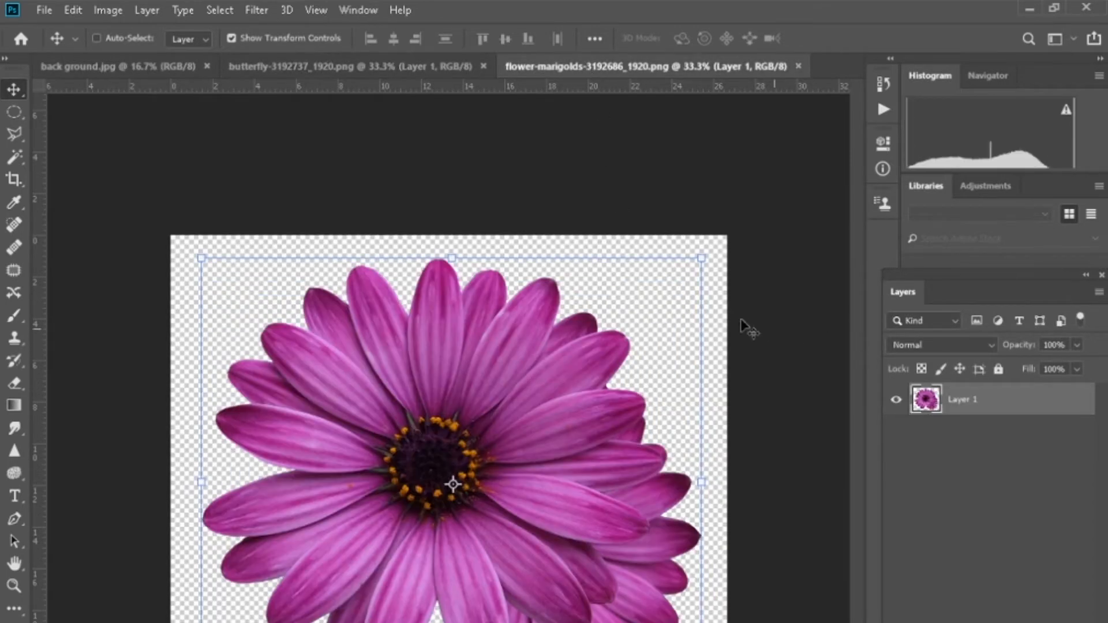
{"action": "key", "text": "ctrl+Tab"}
{"action": "left_click", "coordinate": [542, 65]}
{"action": "left_click_drag", "start_coordinate": [475, 489], "coordinate": [419, 427]}
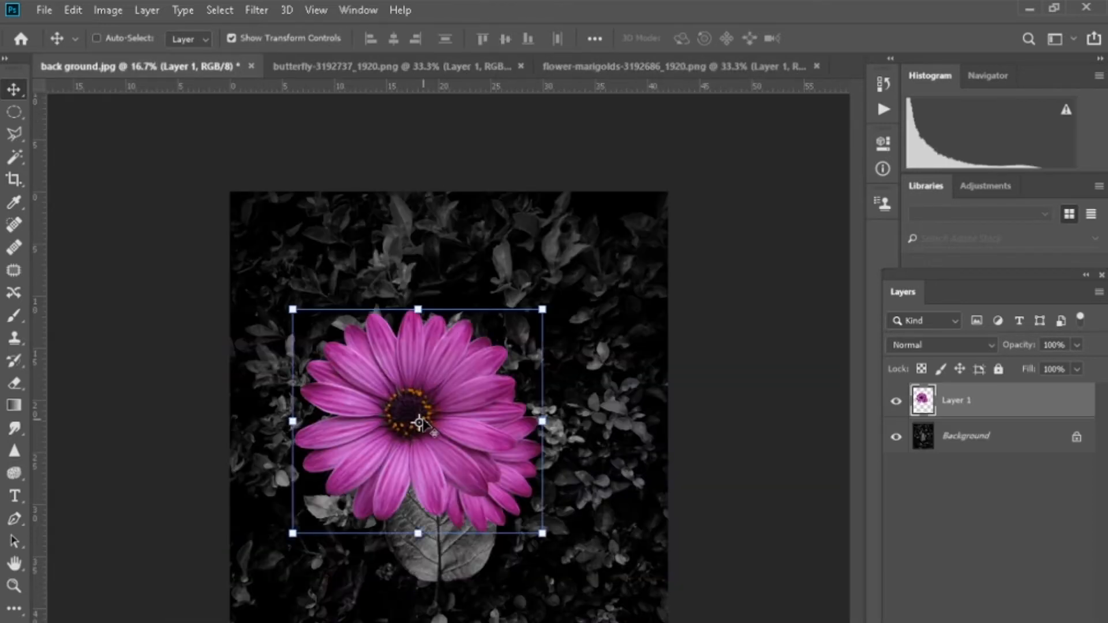
{"action": "left_click_drag", "start_coordinate": [457, 402], "coordinate": [552, 300]}
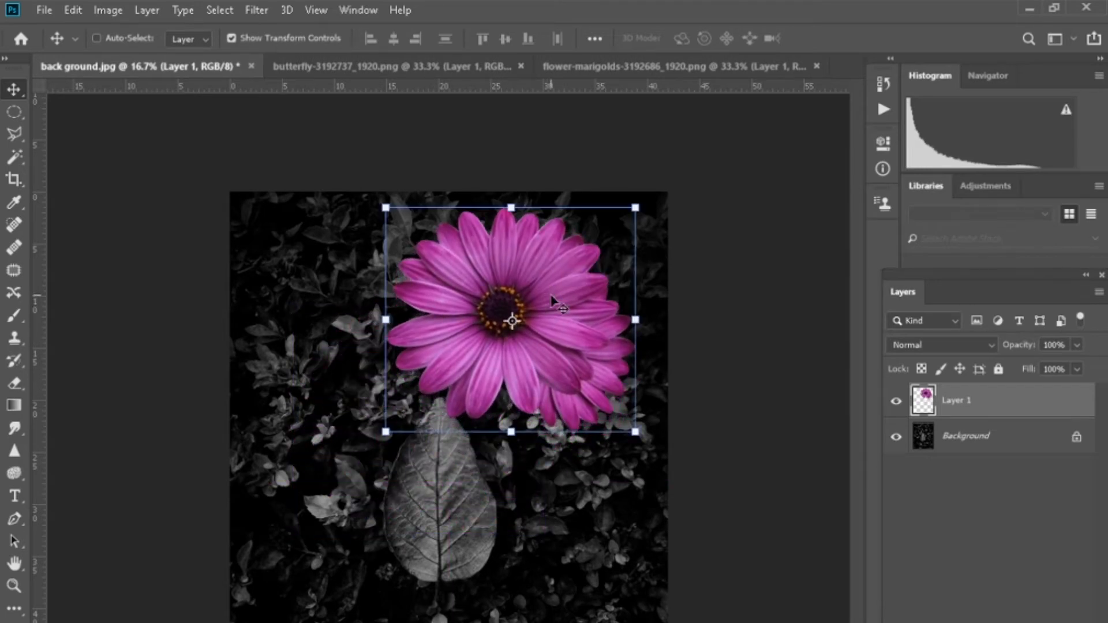
Close the flower-marigolds image and shrink the purple flower in the upper-right part of back ground.jpg
{"action": "left_click", "coordinate": [604, 64]}
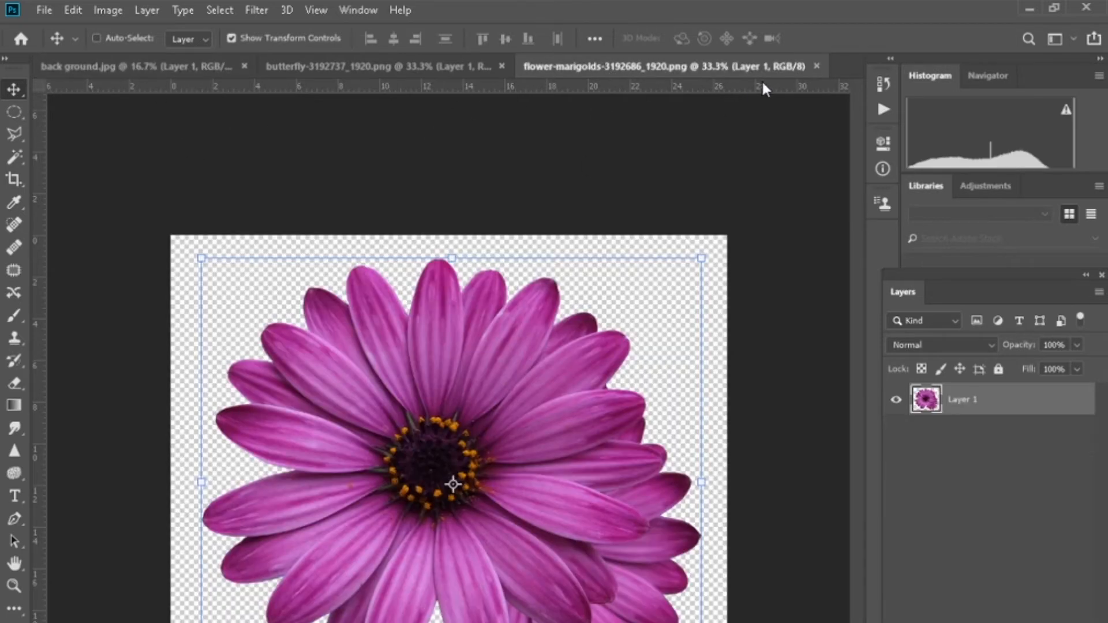
{"action": "left_click", "coordinate": [816, 65]}
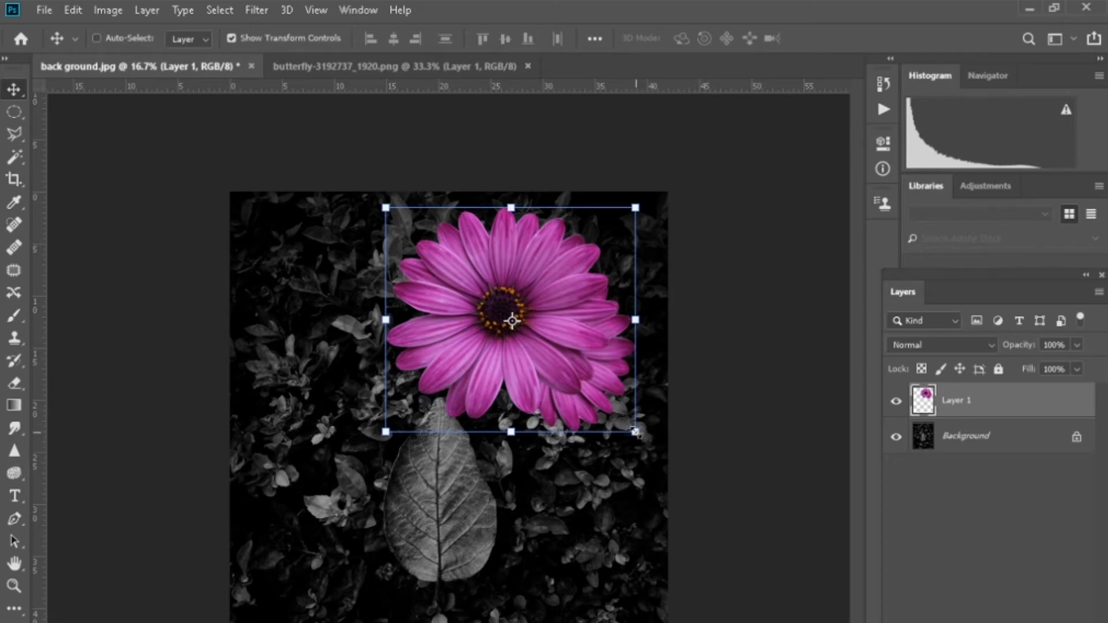
{"action": "left_click_drag", "start_coordinate": [635, 431], "coordinate": [550, 385]}
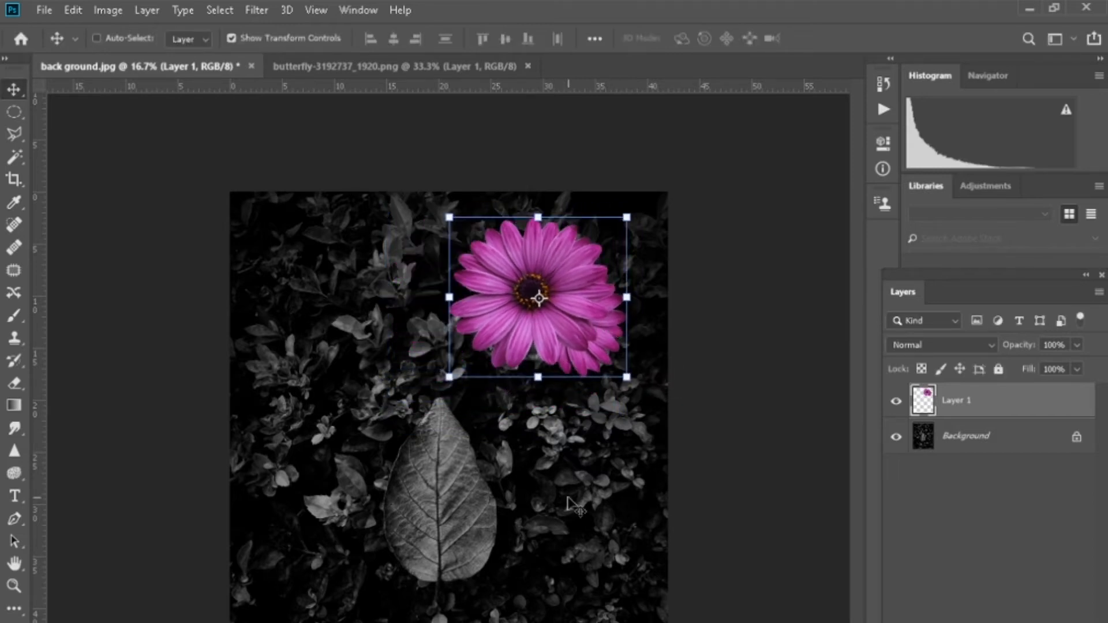
Copy the blue butterfly from butterfly-3192737_1920.png into back ground.jpg and place it below the leaf, slightly to the right
{"action": "left_click", "coordinate": [384, 69]}
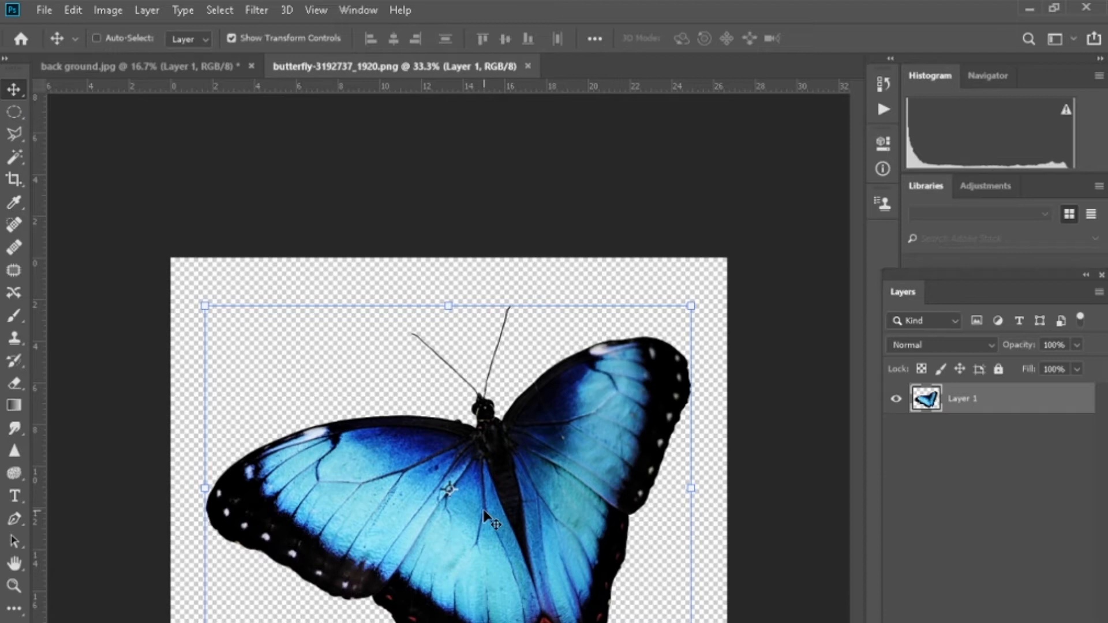
{"action": "left_click_drag", "start_coordinate": [485, 514], "coordinate": [533, 293]}
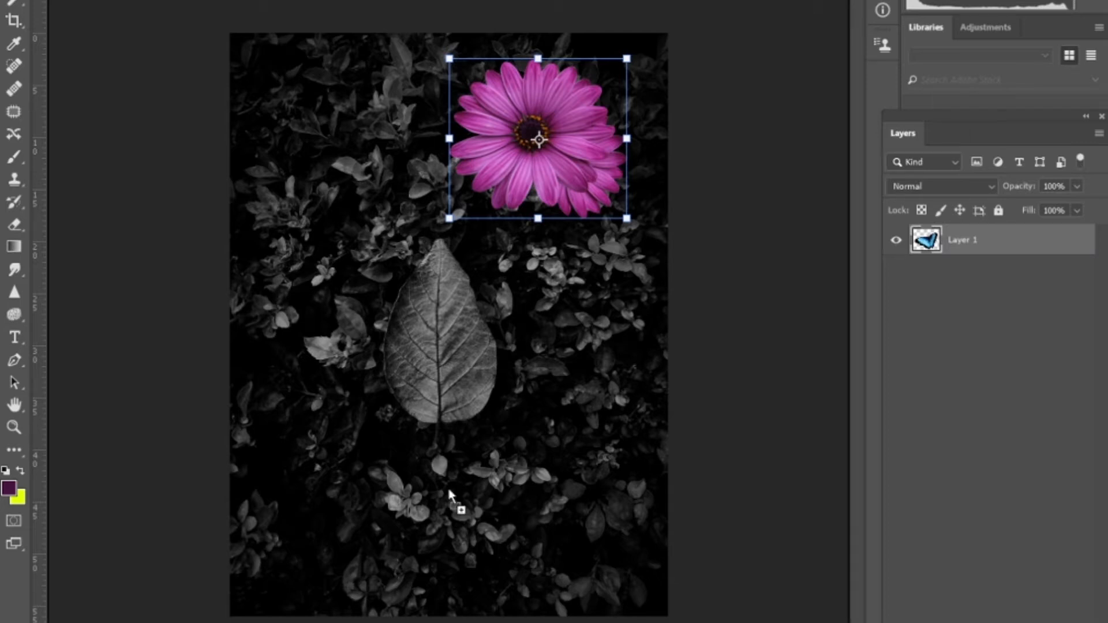
{"action": "left_click_drag", "start_coordinate": [448, 491], "coordinate": [448, 490]}
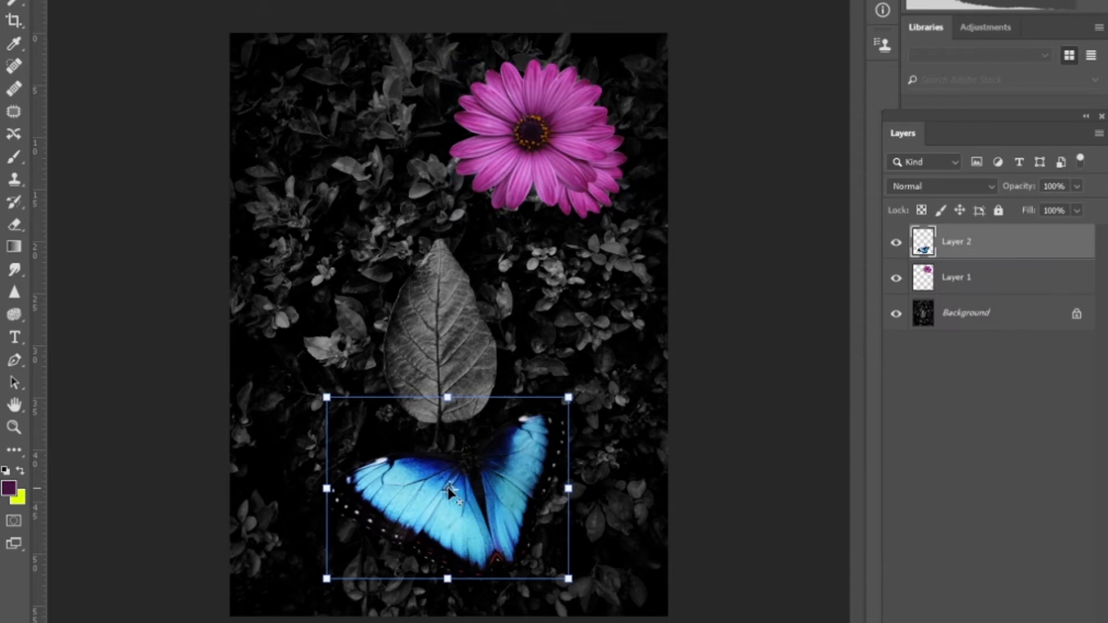
{"action": "left_click_drag", "start_coordinate": [520, 510], "coordinate": [556, 521]}
Move the Layers panel over the empty side of the artwork, beside the leaf, and deselect all layers
{"action": "left_click_drag", "start_coordinate": [950, 133], "coordinate": [126, 0]}
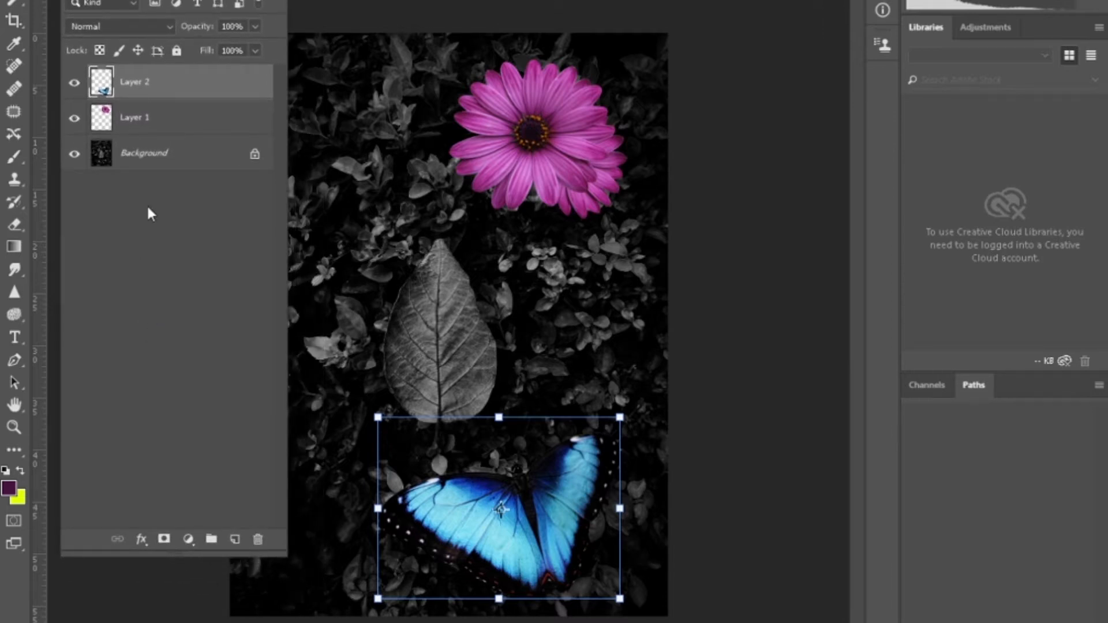
{"action": "left_click", "coordinate": [186, 299]}
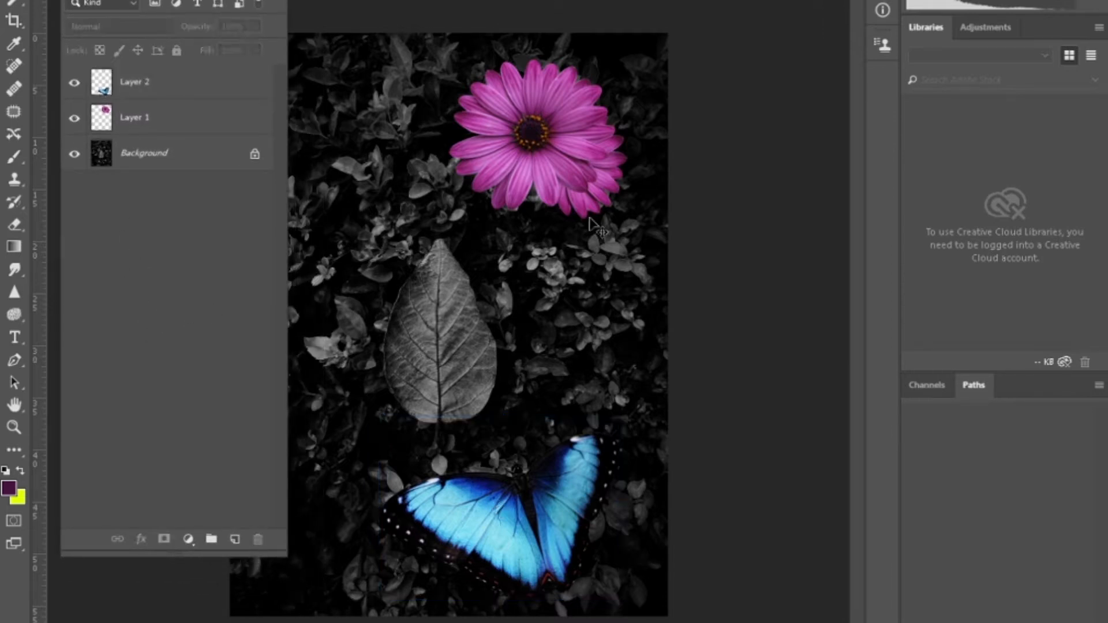
{"action": "left_click_drag", "start_coordinate": [148, 1], "coordinate": [142, 70]}
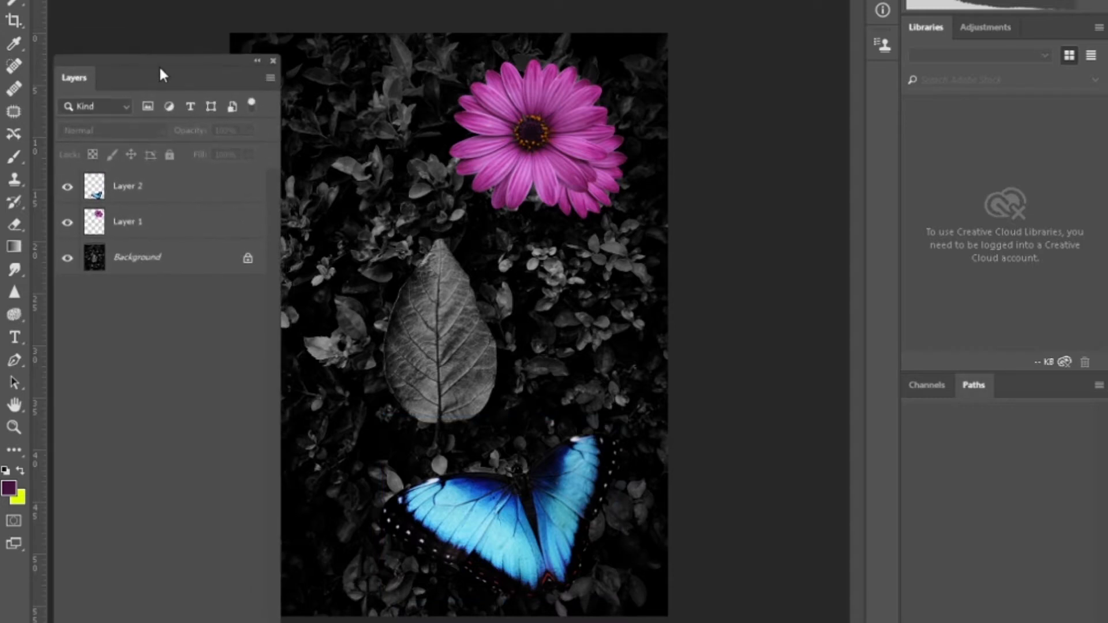
Select Layer 2, Layer 1 and Background in turn, hiding and showing Layer 1 and Background, to examine which content each layer holds
{"action": "left_click", "coordinate": [130, 221]}
{"action": "left_click", "coordinate": [141, 187]}
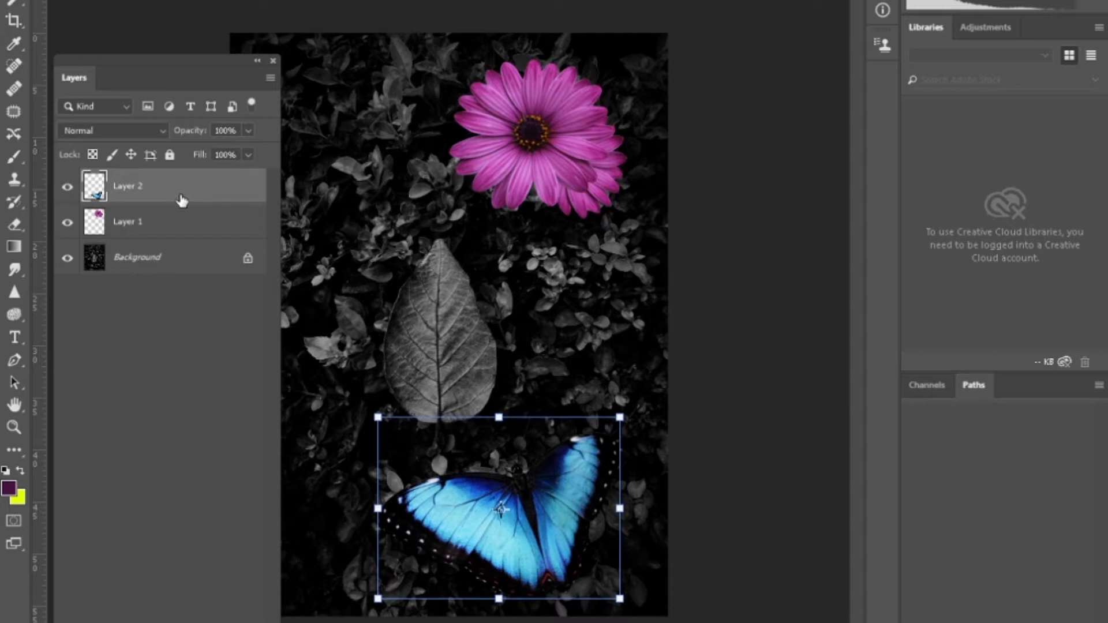
{"action": "left_click", "coordinate": [139, 225]}
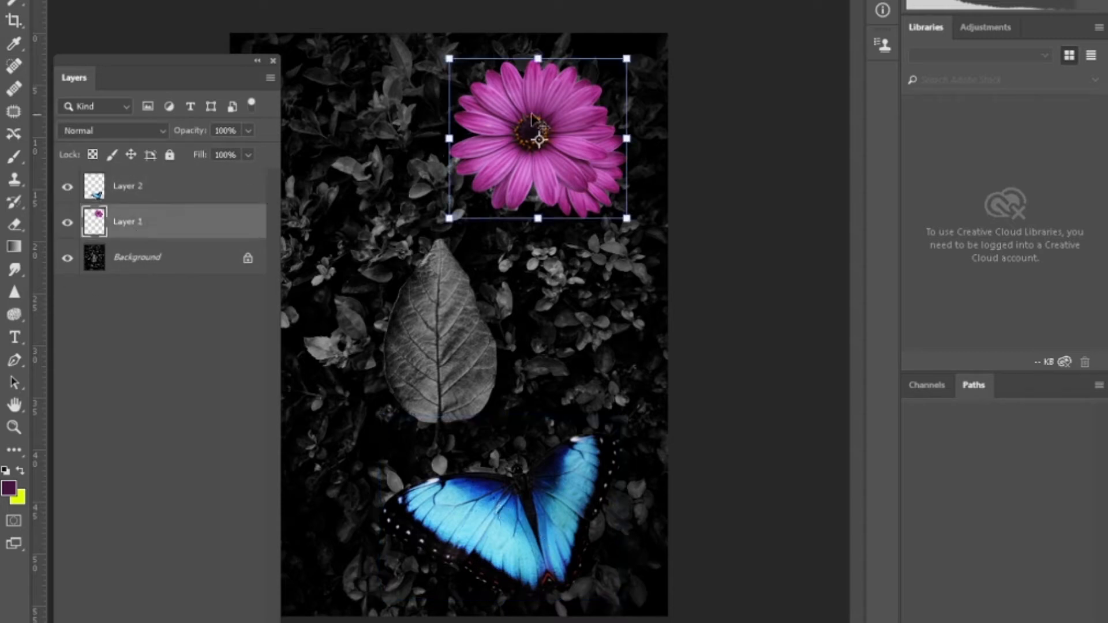
{"action": "left_click", "coordinate": [68, 223]}
{"action": "left_click", "coordinate": [68, 223]}
{"action": "left_click", "coordinate": [153, 264]}
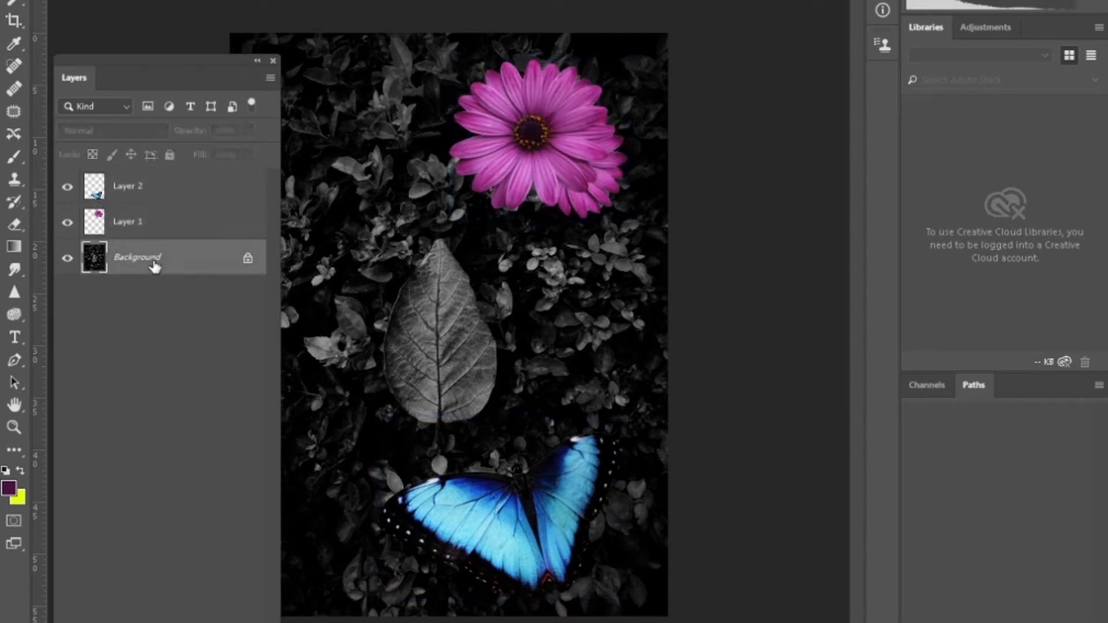
{"action": "left_click", "coordinate": [67, 259]}
{"action": "left_click", "coordinate": [67, 258]}
{"action": "left_click", "coordinate": [158, 187]}
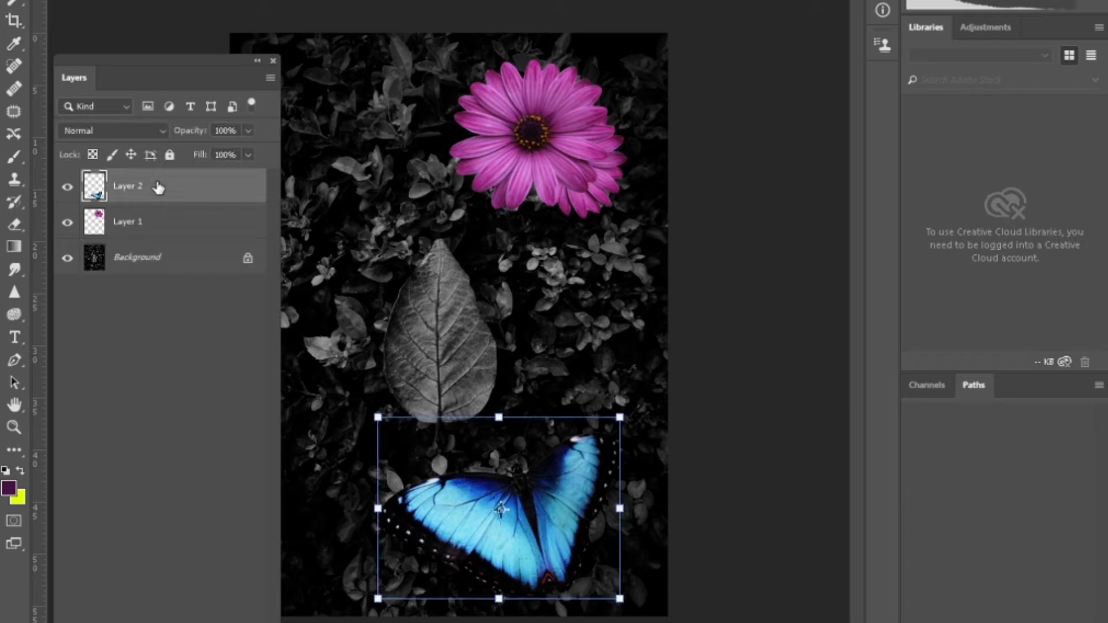
{"action": "left_click", "coordinate": [163, 230]}
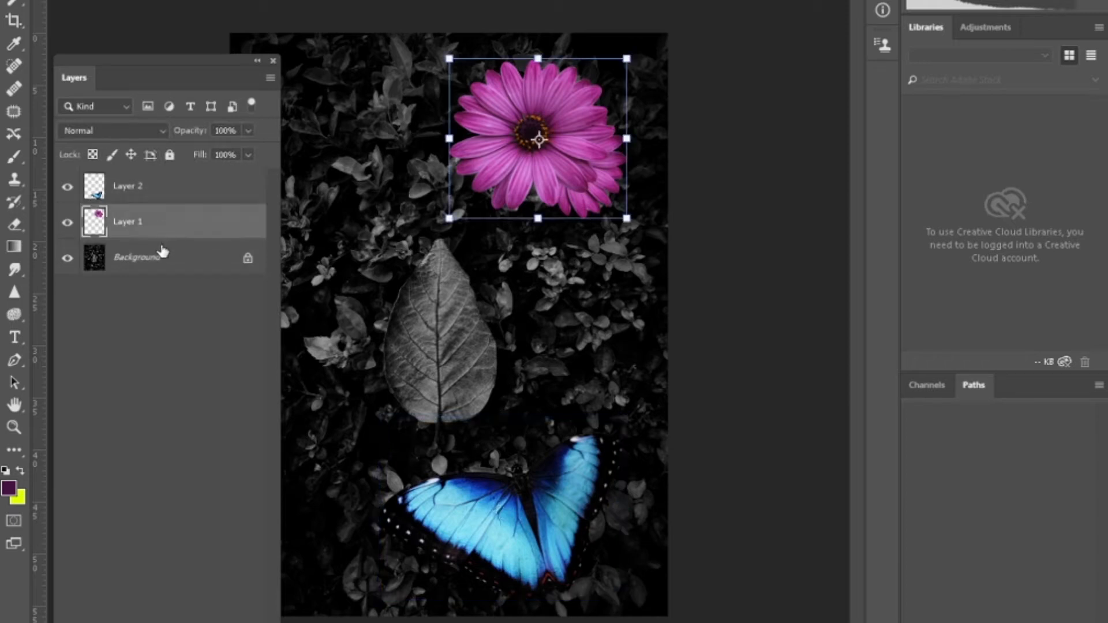
{"action": "left_click", "coordinate": [164, 269]}
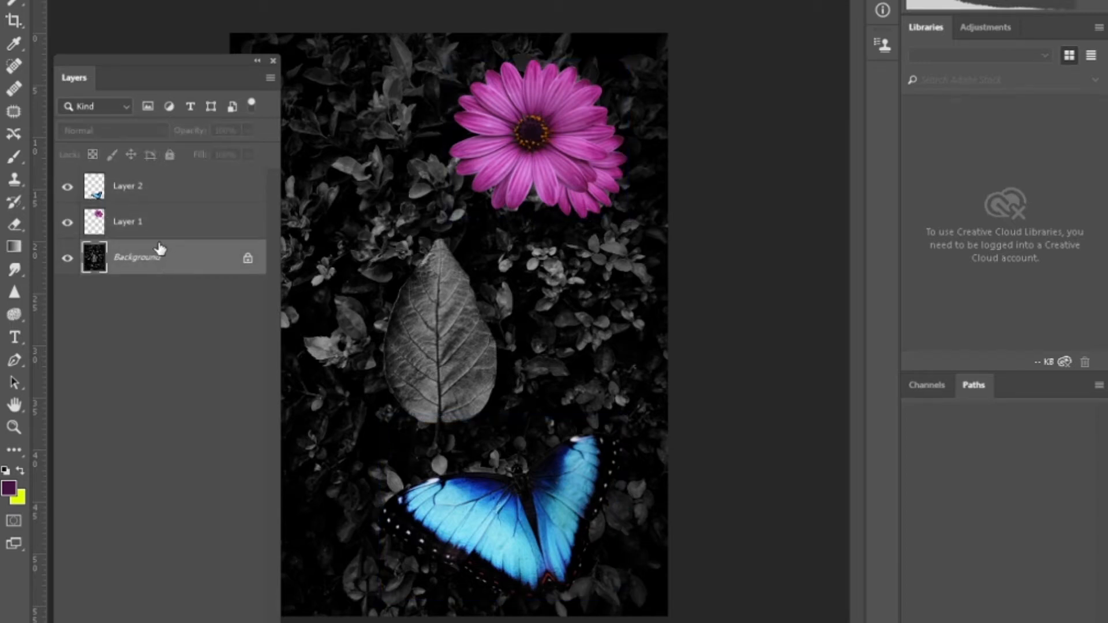
Overlap the flower with the butterfly, try Layer 2 beneath Layer 1, restore the stacking order and return the butterfly below the leaf
{"action": "left_click", "coordinate": [147, 192]}
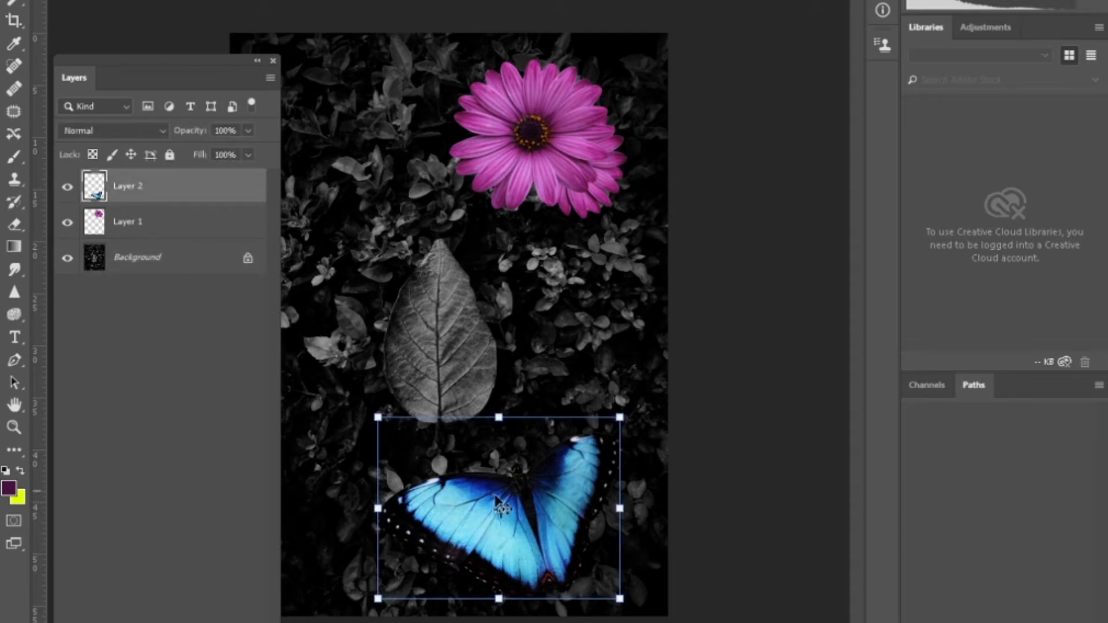
{"action": "left_click_drag", "start_coordinate": [476, 540], "coordinate": [500, 229]}
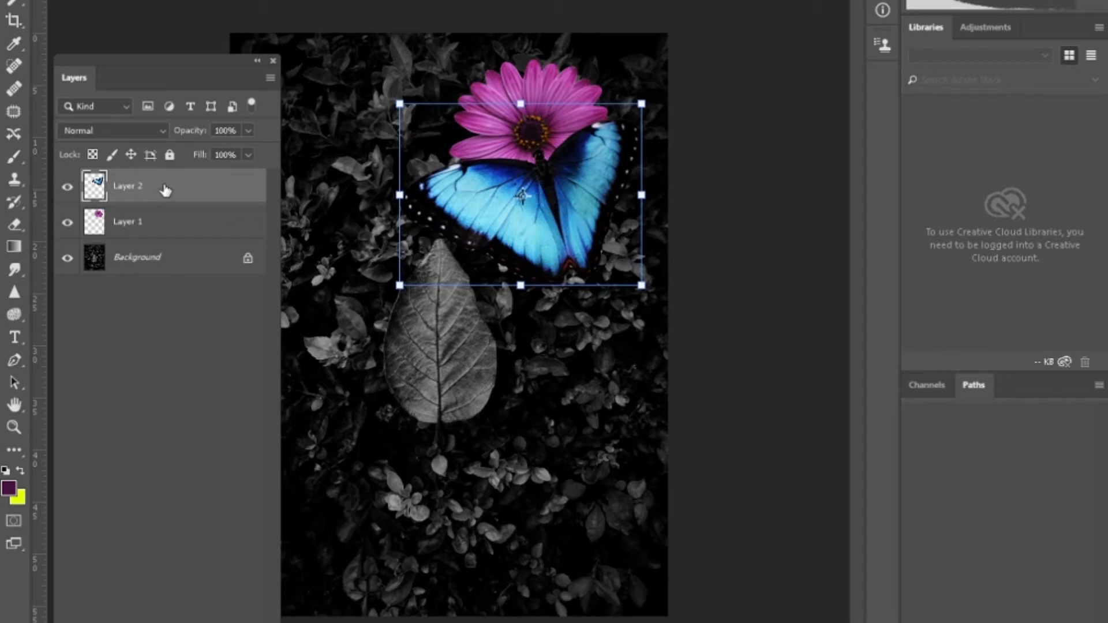
{"action": "left_click_drag", "start_coordinate": [185, 193], "coordinate": [196, 241]}
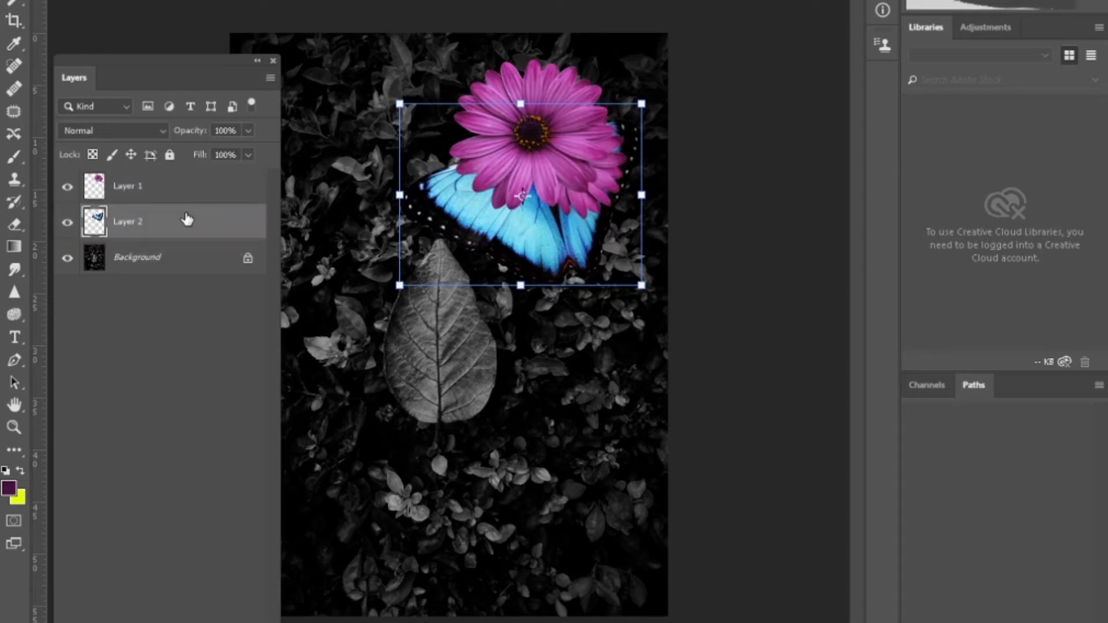
{"action": "left_click_drag", "start_coordinate": [183, 228], "coordinate": [188, 182]}
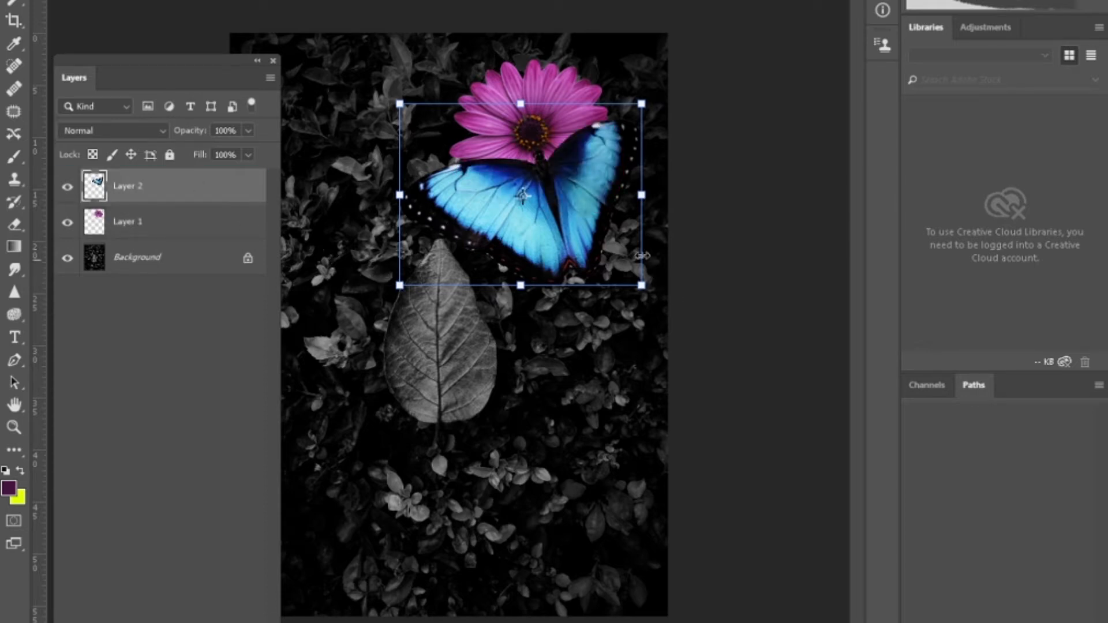
{"action": "left_click_drag", "start_coordinate": [593, 152], "coordinate": [568, 470]}
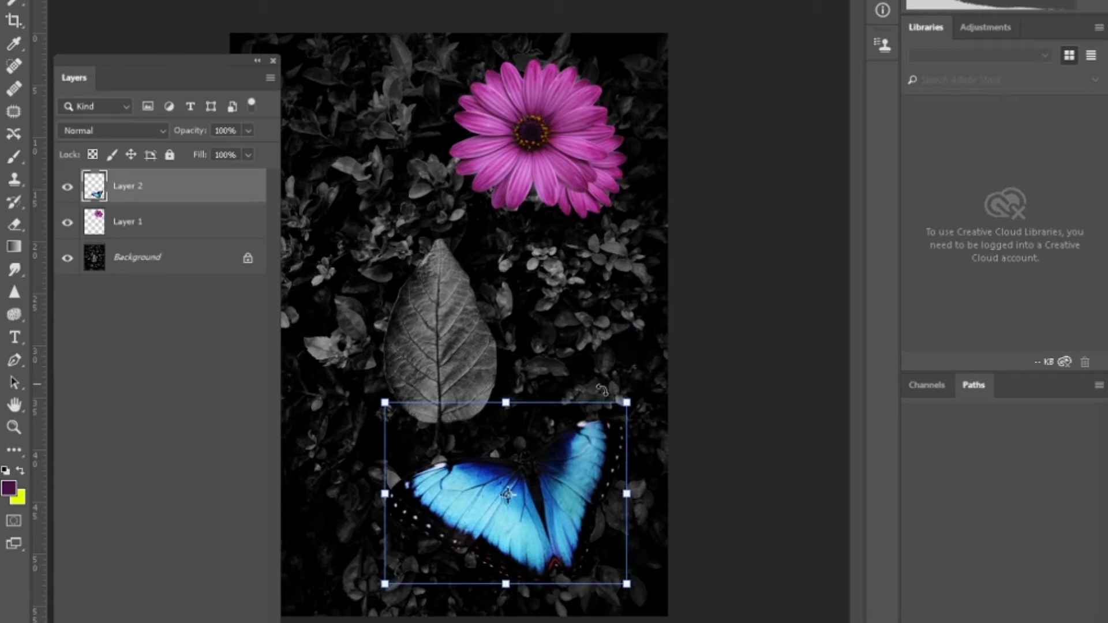
Rotate the butterfly clockwise, scale it down and place it in the lower-left corner of the artwork, keeping the Layers panel clear of it
{"action": "mouse_move", "coordinate": [640, 414]}
{"action": "left_mouse_down"}
{"action": "mouse_move", "coordinate": [611, 390]}
{"action": "mouse_move", "coordinate": [649, 407]}
{"action": "left_mouse_up"}
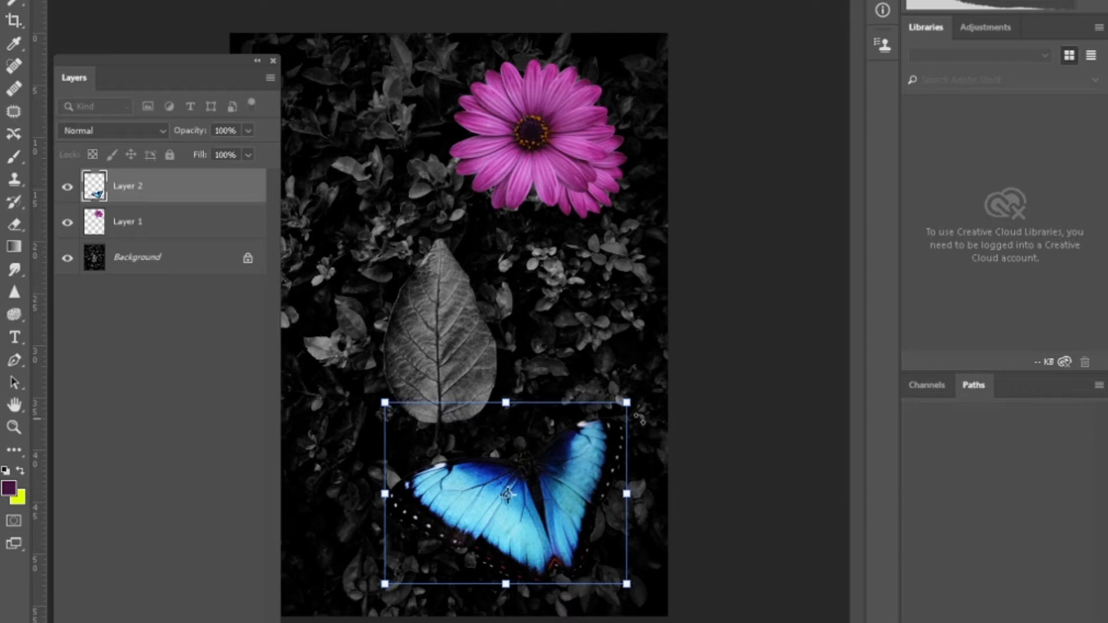
{"action": "left_click_drag", "start_coordinate": [639, 419], "coordinate": [663, 554]}
{"action": "left_click_drag", "start_coordinate": [569, 544], "coordinate": [398, 529]}
{"action": "left_click_drag", "start_coordinate": [488, 509], "coordinate": [421, 489]}
{"action": "left_click_drag", "start_coordinate": [354, 499], "coordinate": [367, 506]}
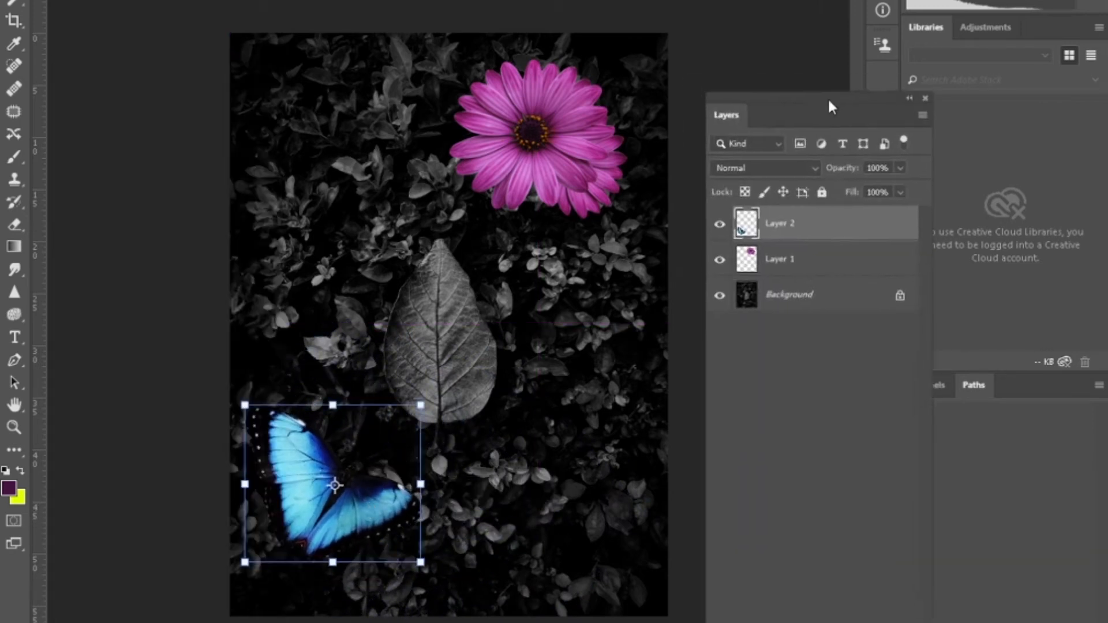
{"action": "left_click_drag", "start_coordinate": [826, 93], "coordinate": [844, 122]}
{"action": "left_click_drag", "start_coordinate": [341, 502], "coordinate": [345, 535]}
Select the entire large leaf on the Background layer with the Quick Selection tool and add an empty layer directly above Background
{"action": "left_click", "coordinate": [810, 325]}
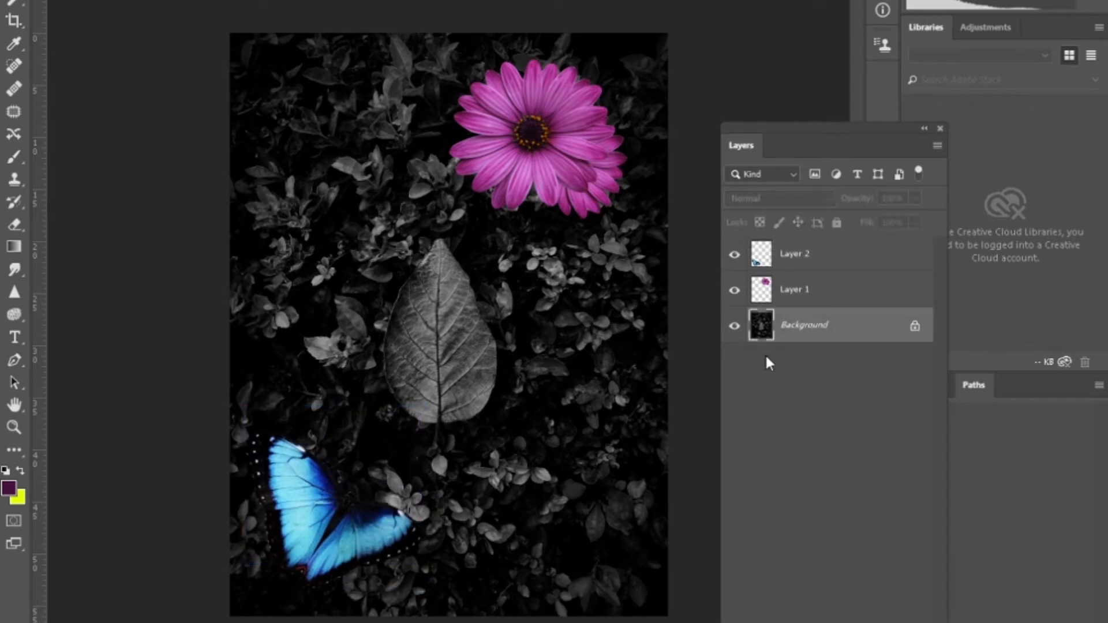
{"action": "left_click", "coordinate": [13, 430]}
{"action": "left_click", "coordinate": [434, 364]}
{"action": "left_click", "coordinate": [465, 348]}
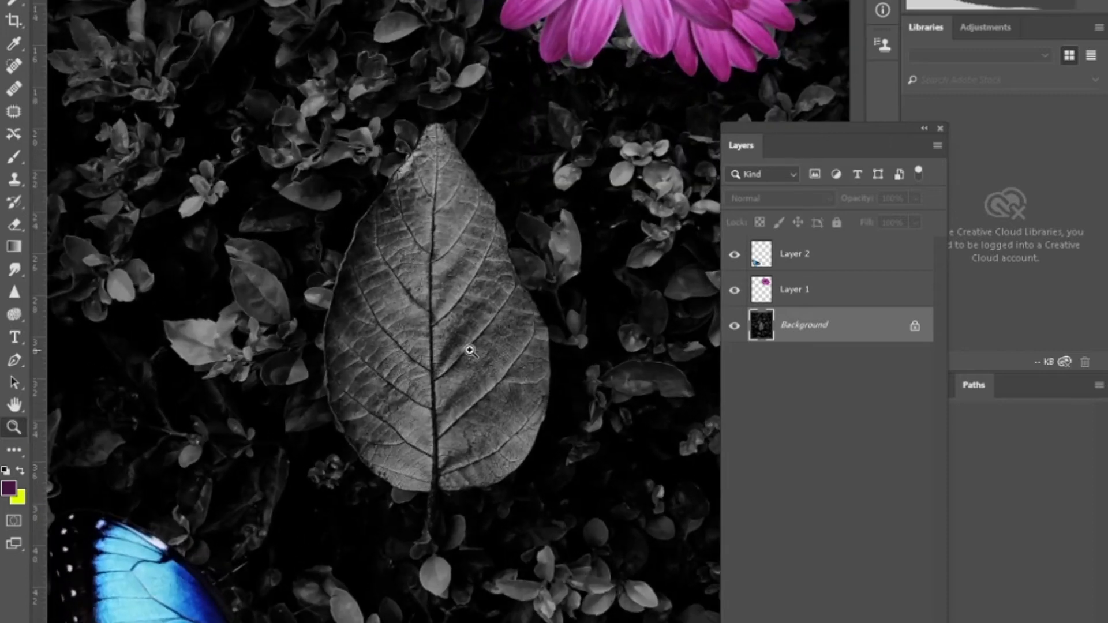
{"action": "left_click", "coordinate": [453, 343]}
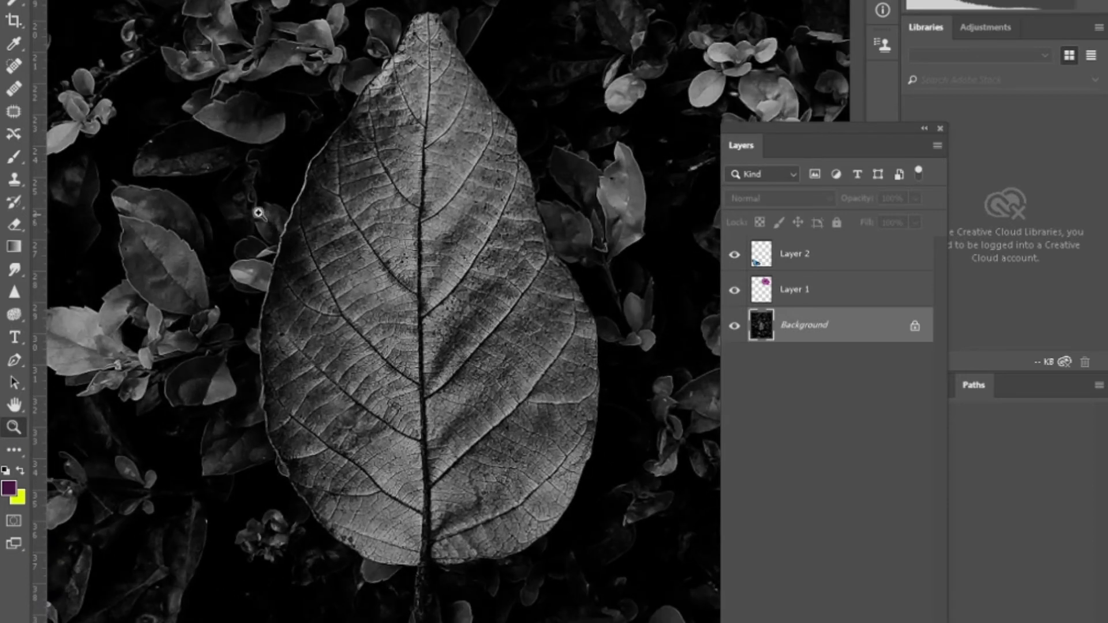
{"action": "left_click", "coordinate": [20, 6]}
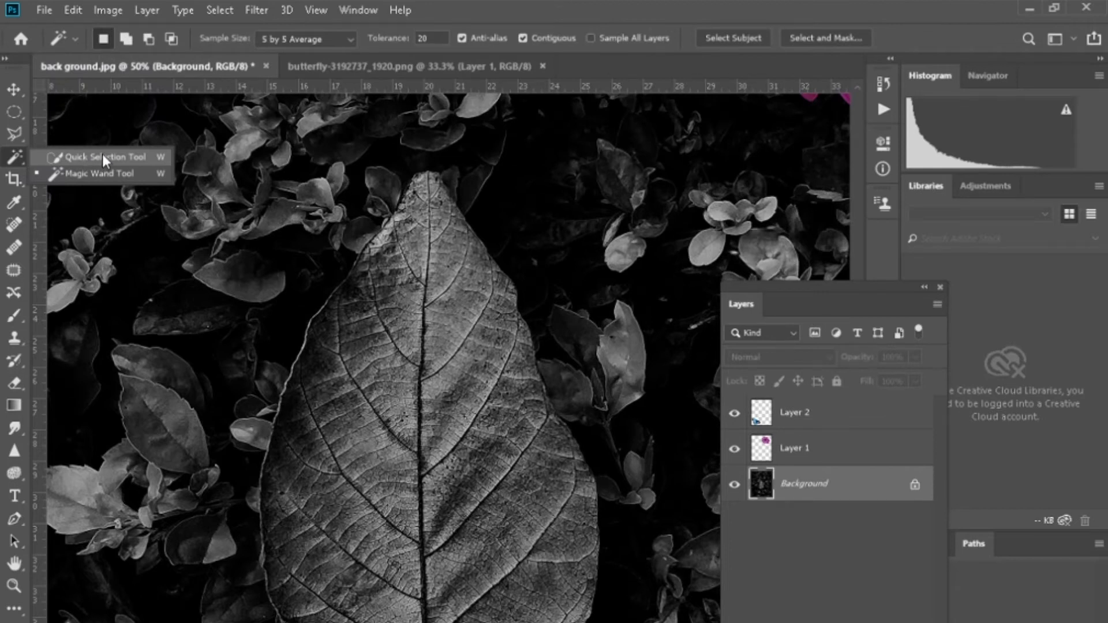
{"action": "left_click", "coordinate": [102, 153]}
{"action": "left_click_drag", "start_coordinate": [495, 458], "coordinate": [321, 496]}
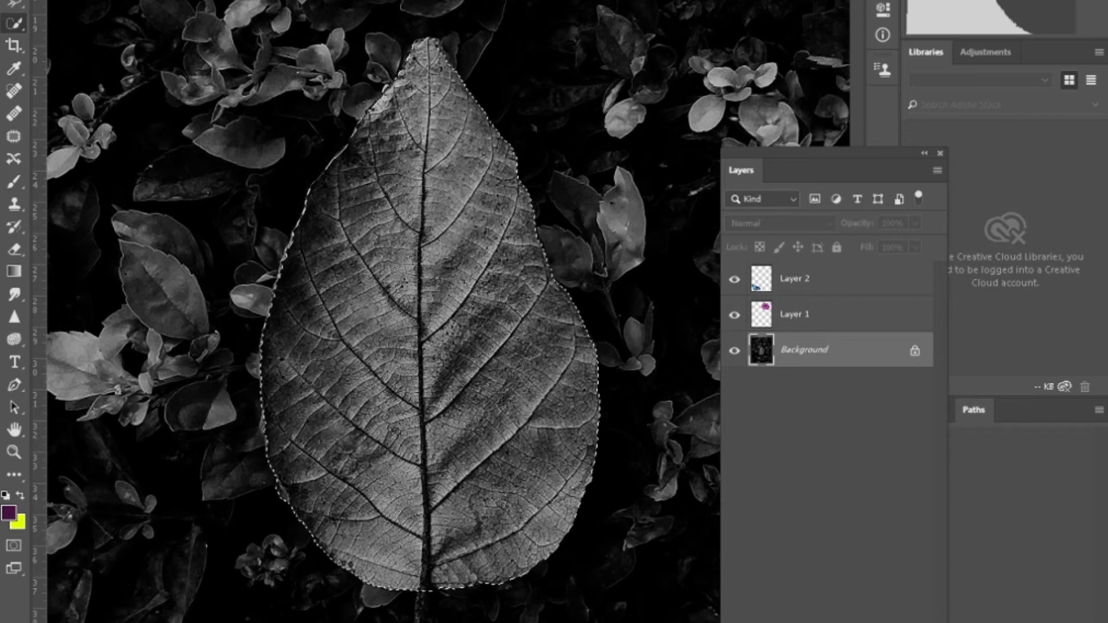
{"action": "left_click", "coordinate": [894, 617]}
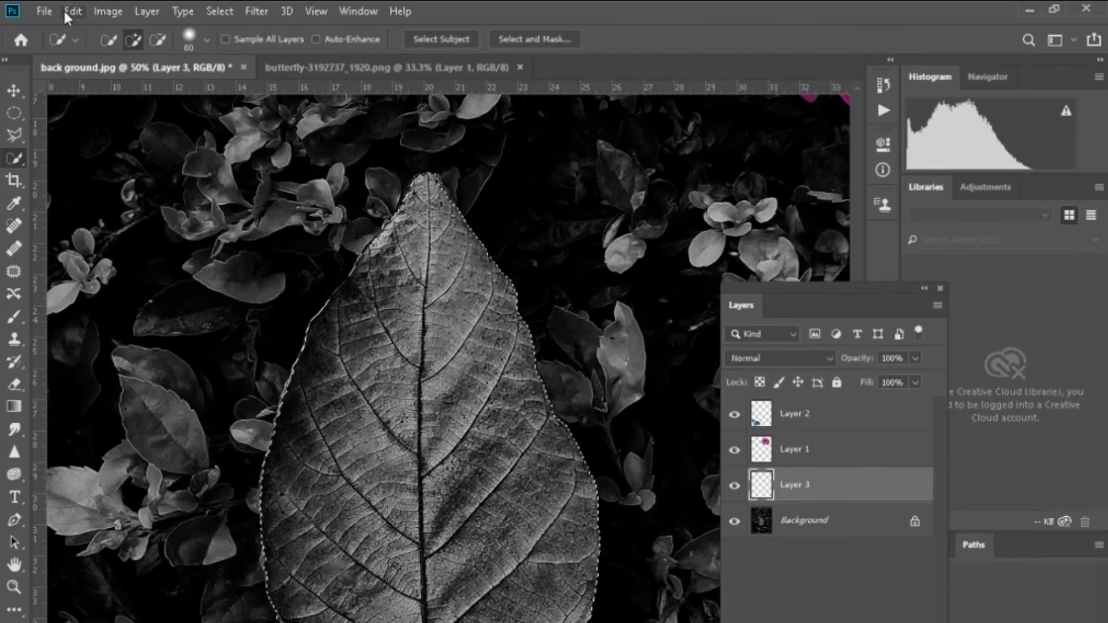
Try filling the leaf selection on Layer 3 with the foreground color in Normal mode at 100% opacity, and undo the fill
{"action": "left_click", "coordinate": [66, 10]}
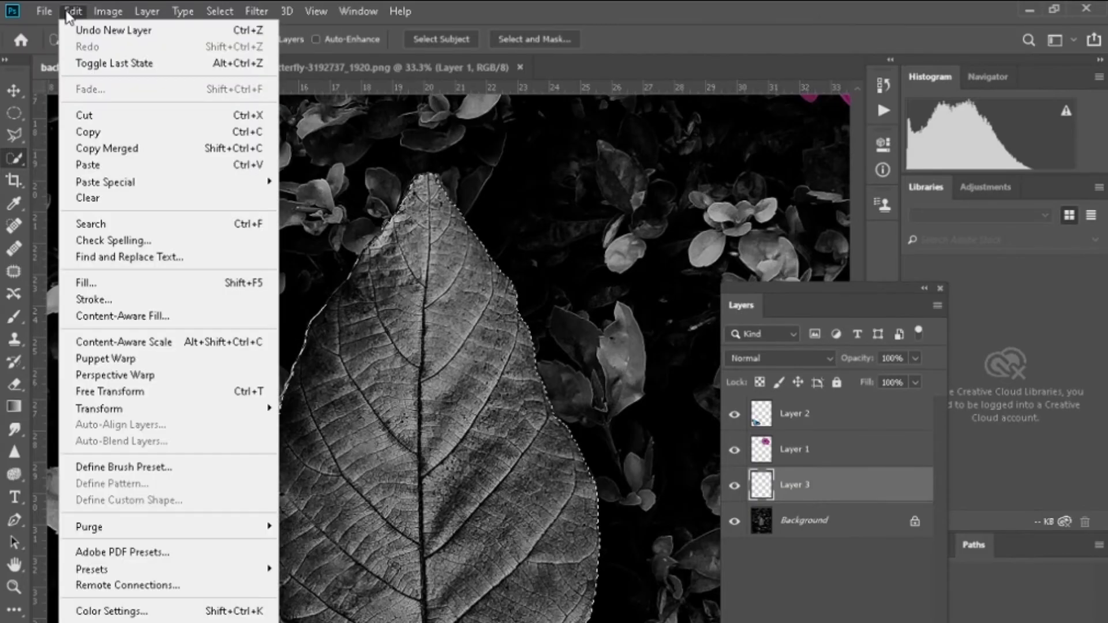
{"action": "left_click", "coordinate": [102, 283]}
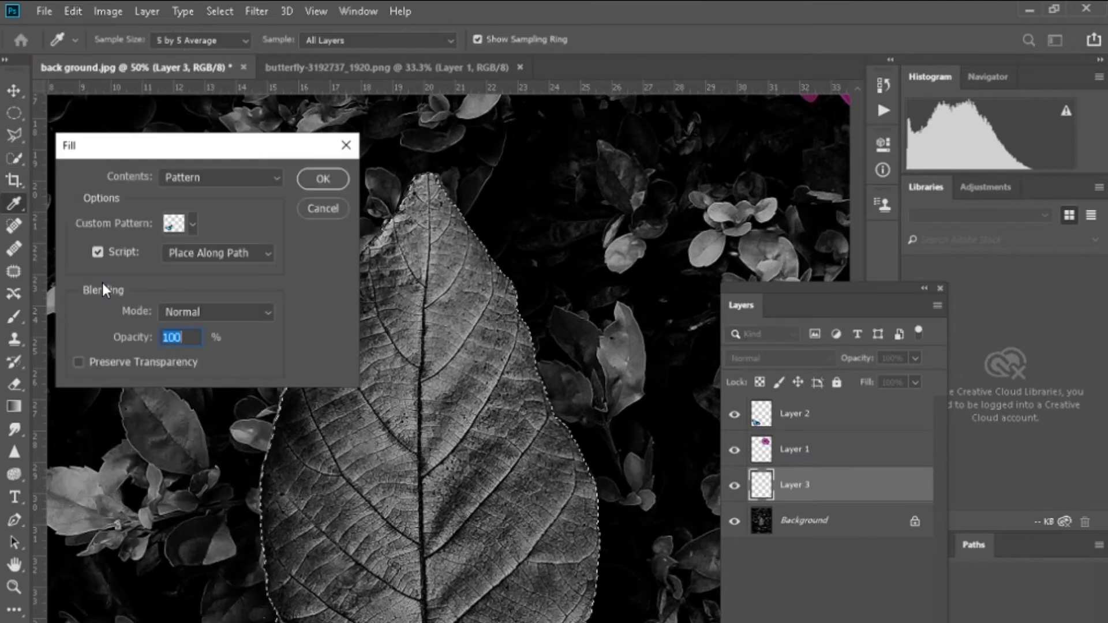
{"action": "left_click", "coordinate": [214, 178]}
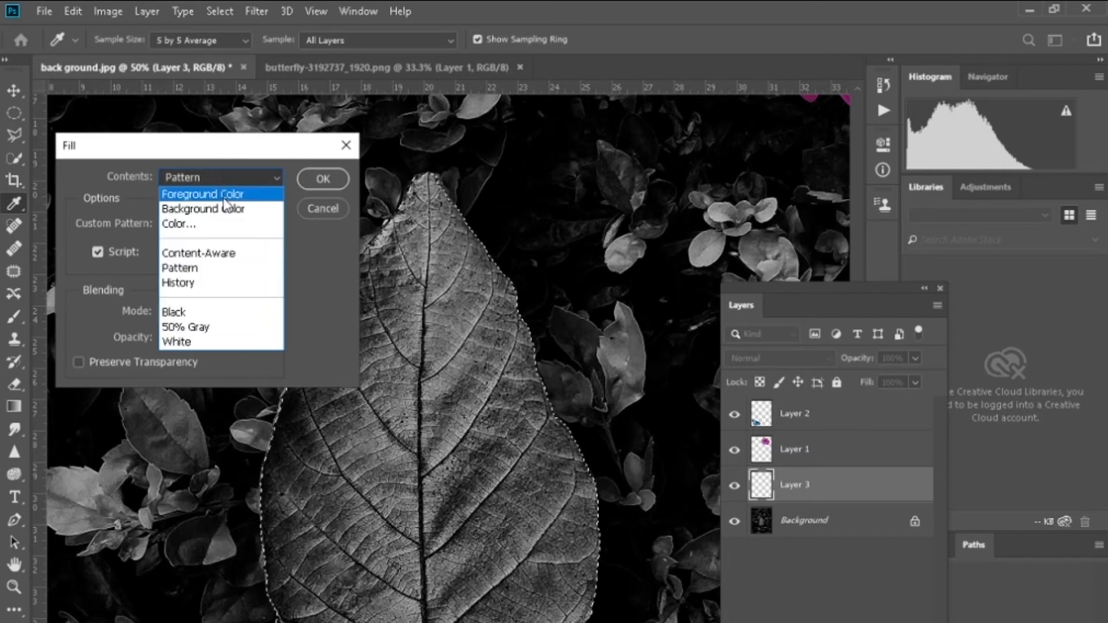
{"action": "left_click", "coordinate": [224, 196]}
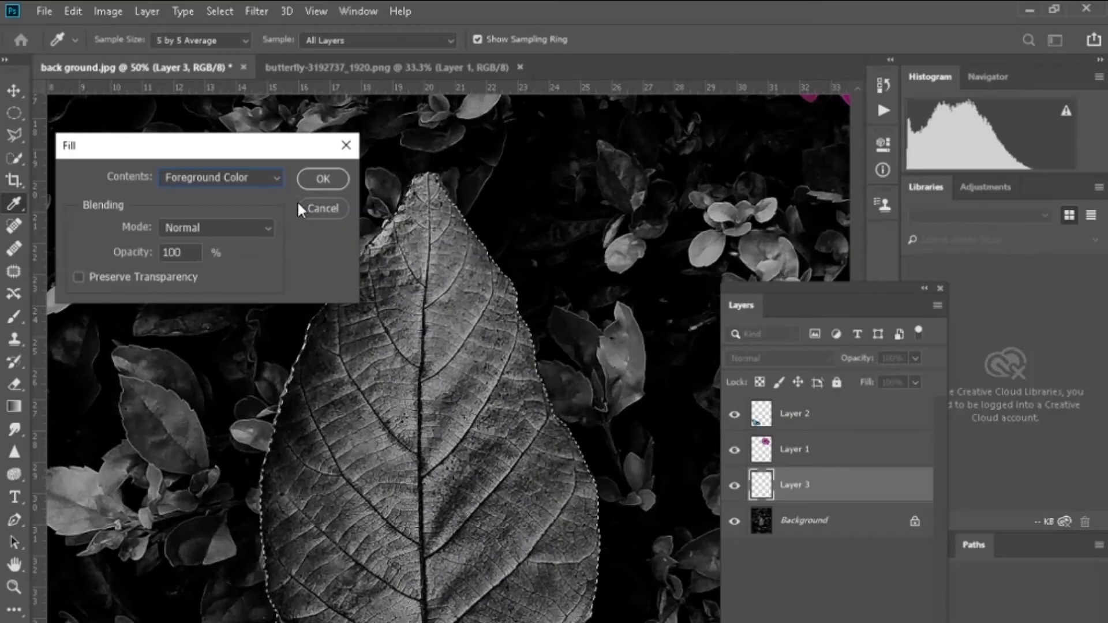
{"action": "left_click", "coordinate": [321, 178]}
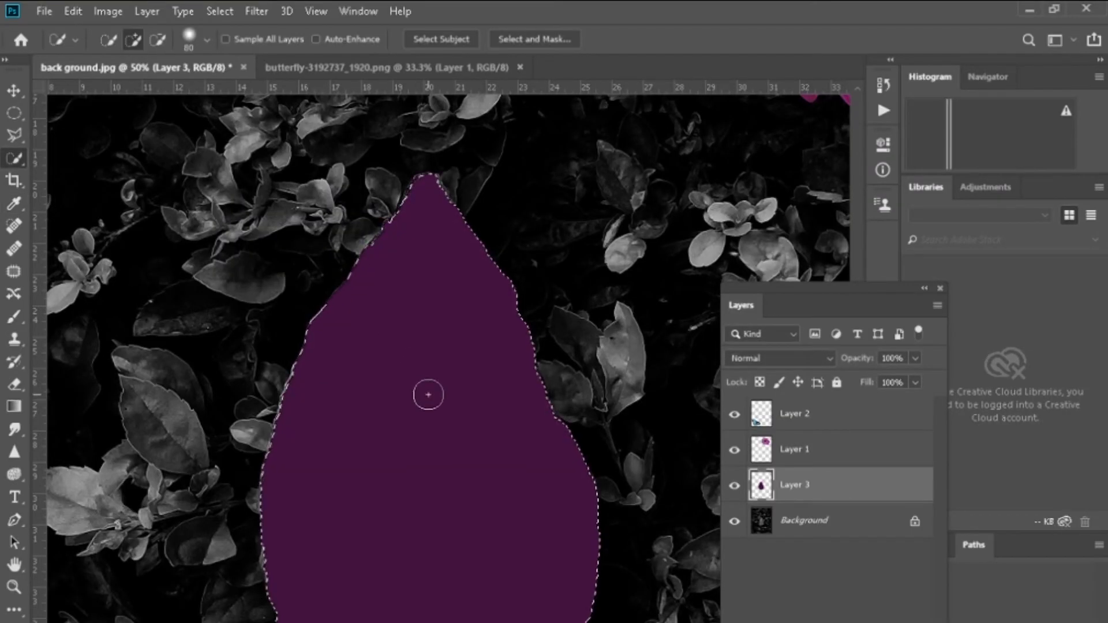
{"action": "left_click", "coordinate": [73, 12]}
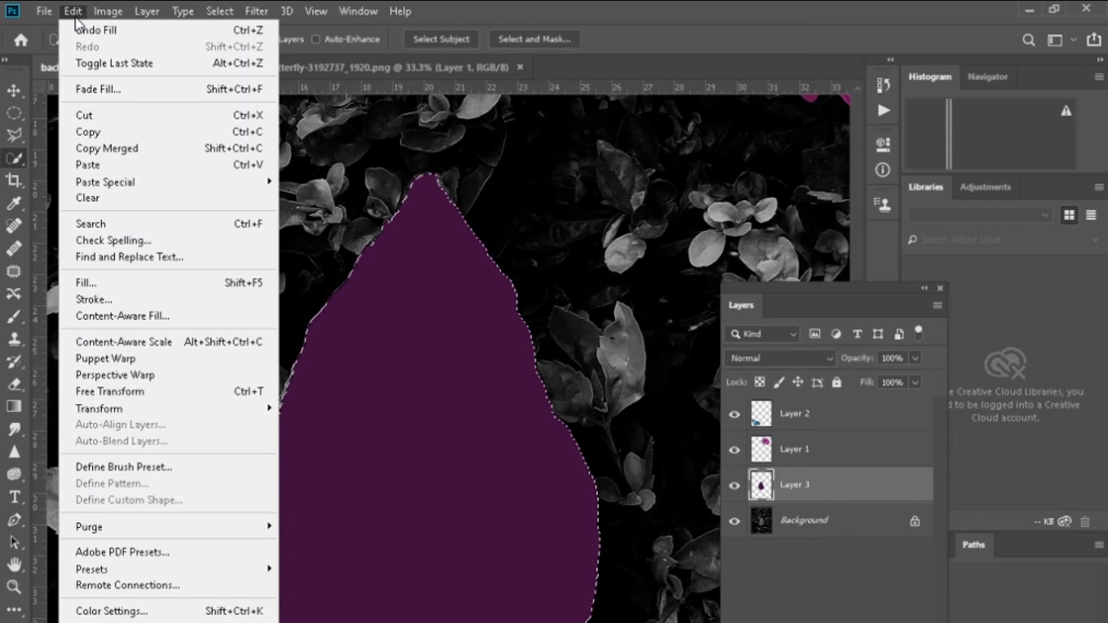
{"action": "left_click", "coordinate": [127, 34]}
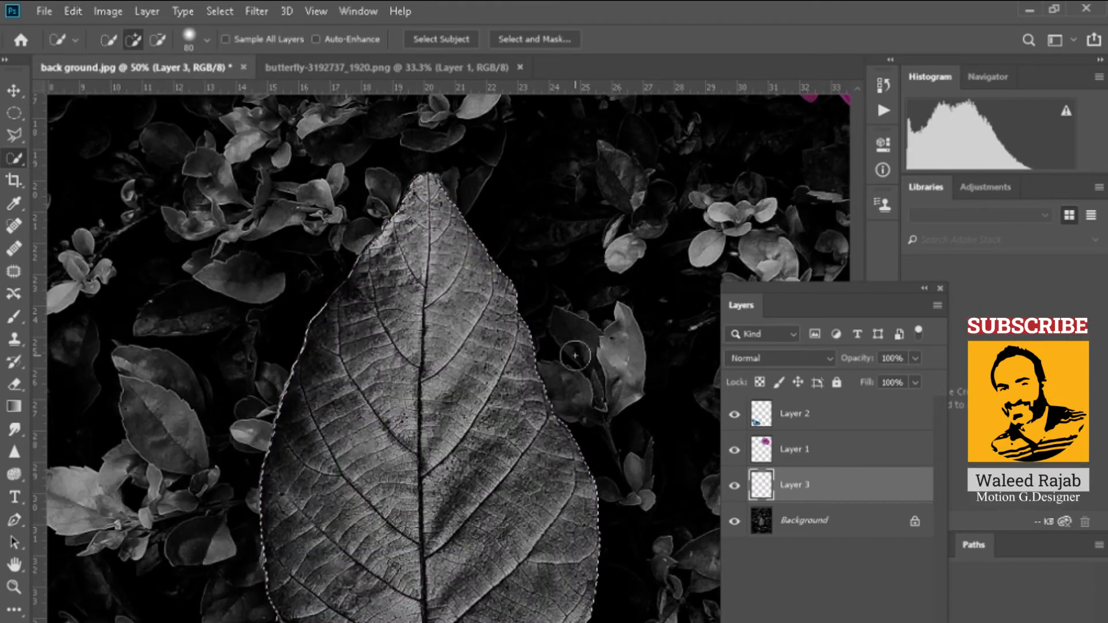
Try filling the leaf selection on Layer 3 with the yellow background color at 100% opacity, and undo that fill
{"action": "left_click", "coordinate": [73, 11]}
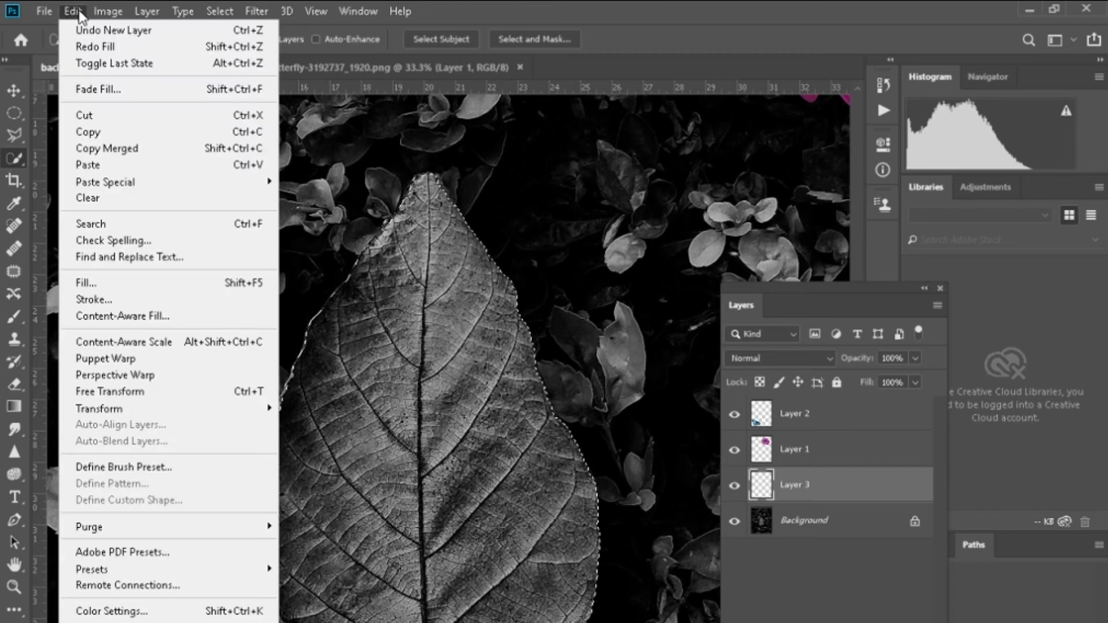
{"action": "left_click", "coordinate": [134, 283]}
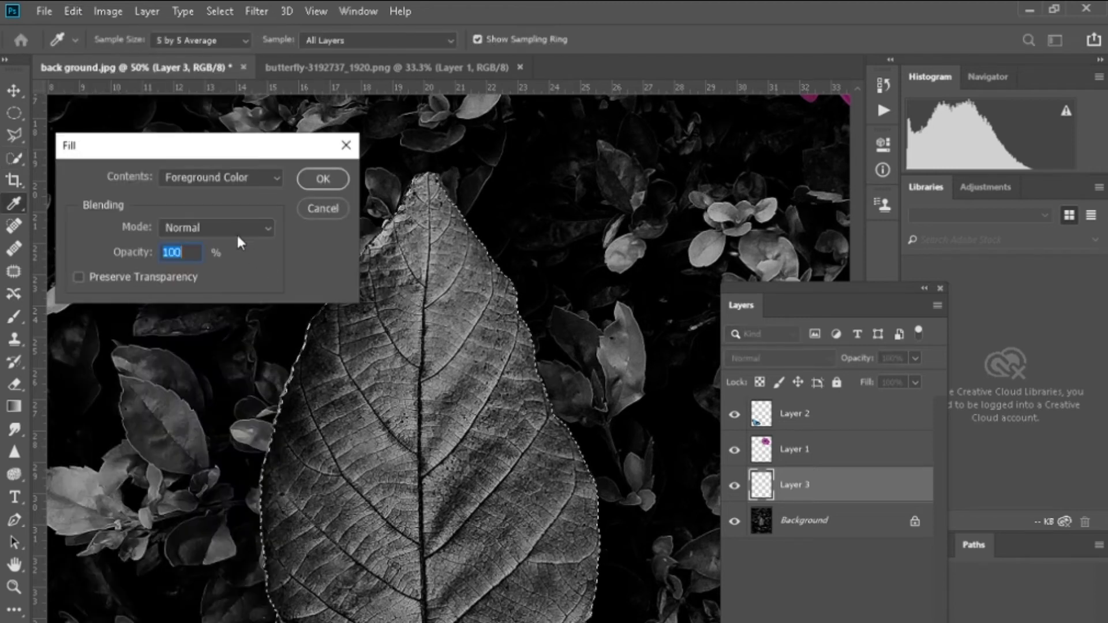
{"action": "left_click", "coordinate": [233, 183]}
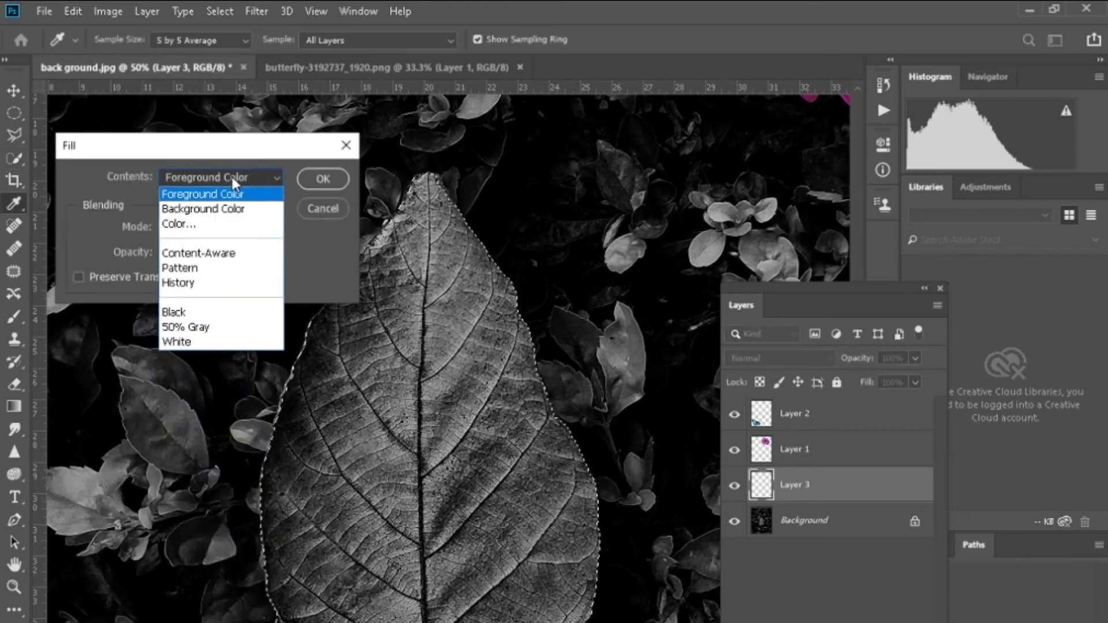
{"action": "left_click", "coordinate": [228, 210]}
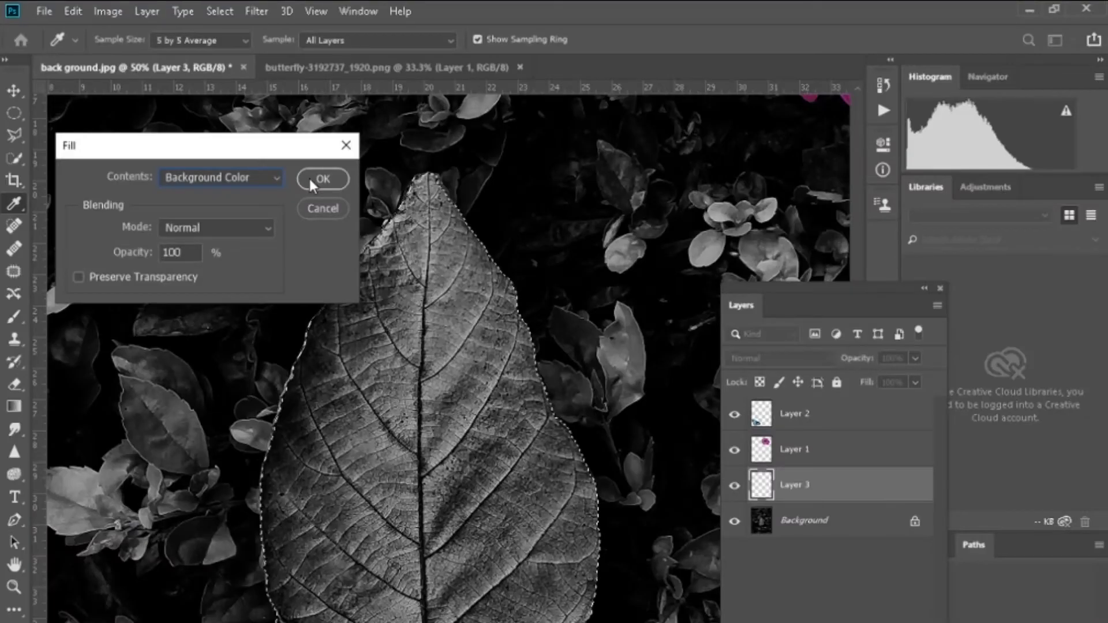
{"action": "left_click", "coordinate": [322, 180]}
{"action": "key", "text": "w"}
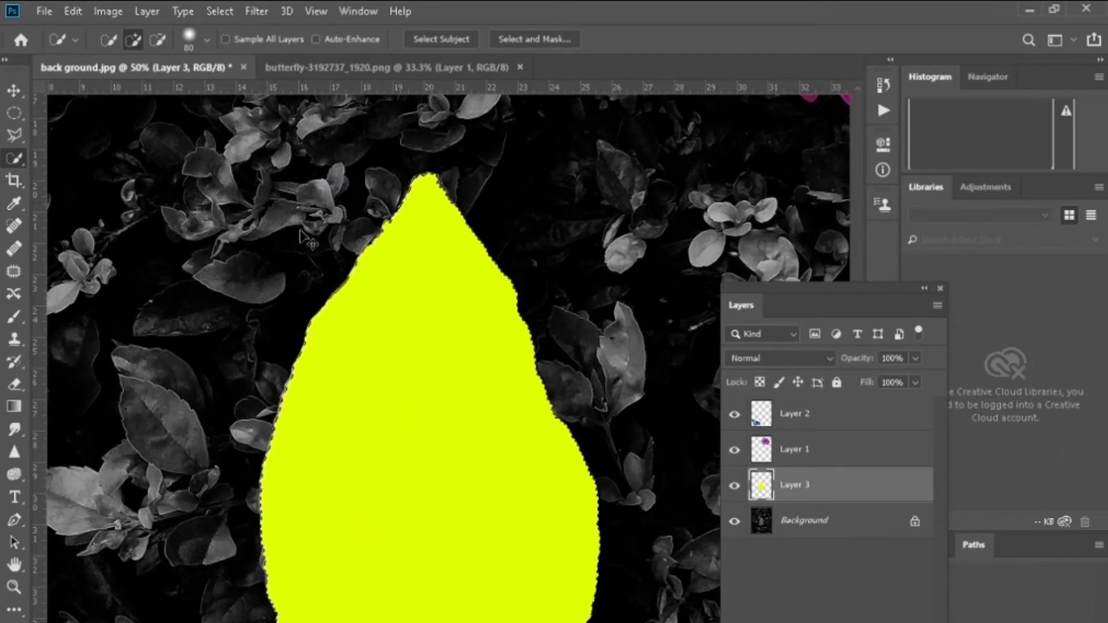
{"action": "left_click", "coordinate": [71, 10]}
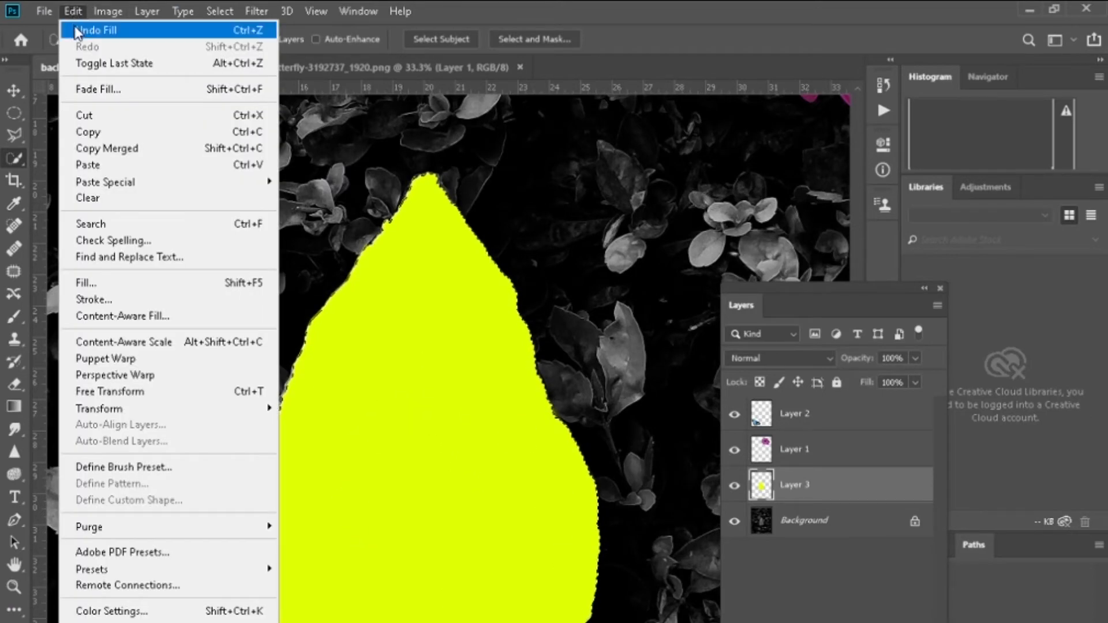
{"action": "left_click", "coordinate": [75, 28]}
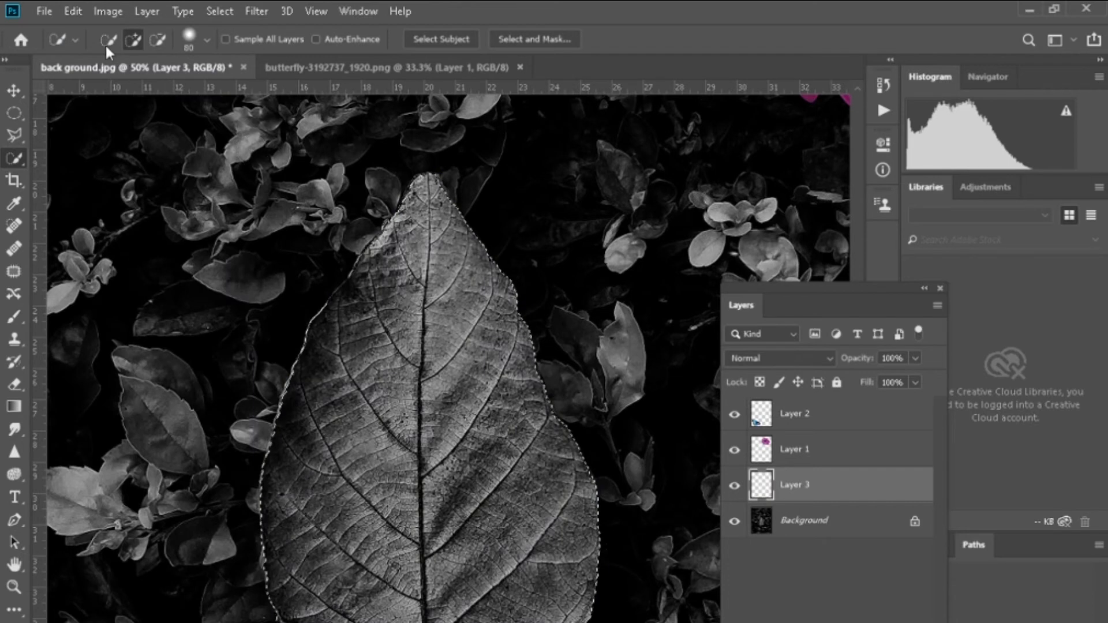
Try filling the leaf selection on Layer 3 with the custom green color 09ed12, and undo the green fill
{"action": "left_click", "coordinate": [72, 12]}
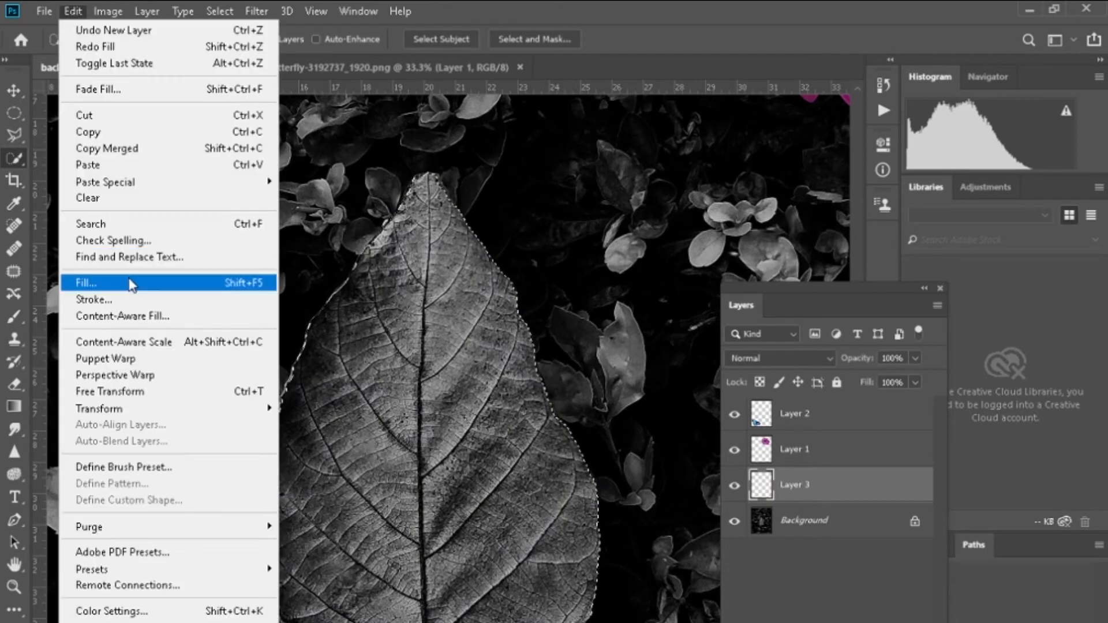
{"action": "left_click", "coordinate": [128, 280]}
{"action": "left_click", "coordinate": [200, 176]}
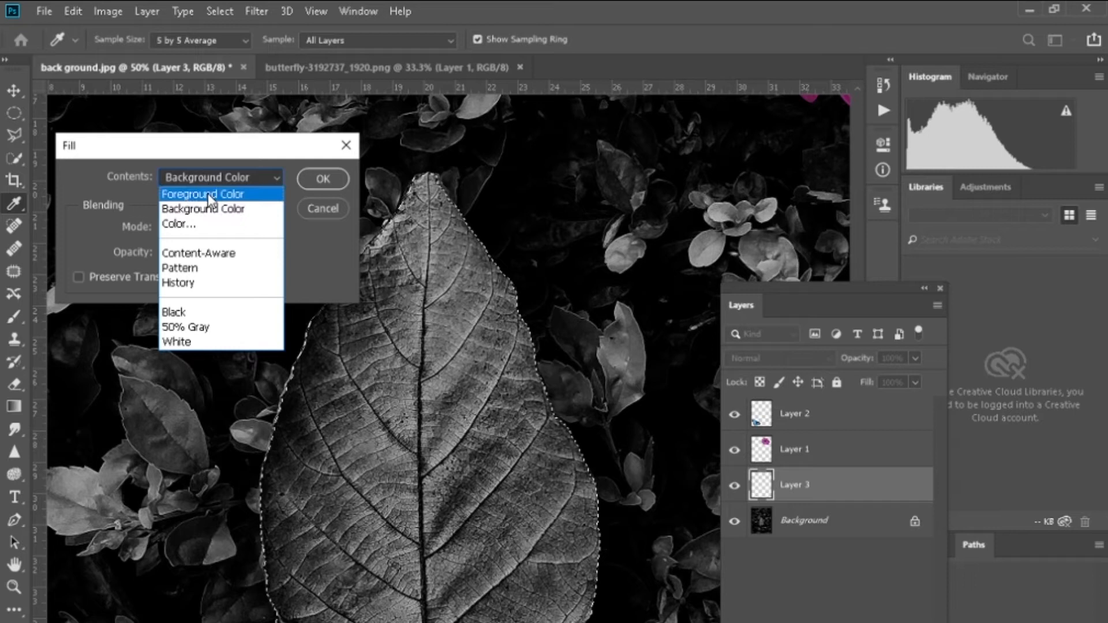
{"action": "left_click", "coordinate": [215, 223]}
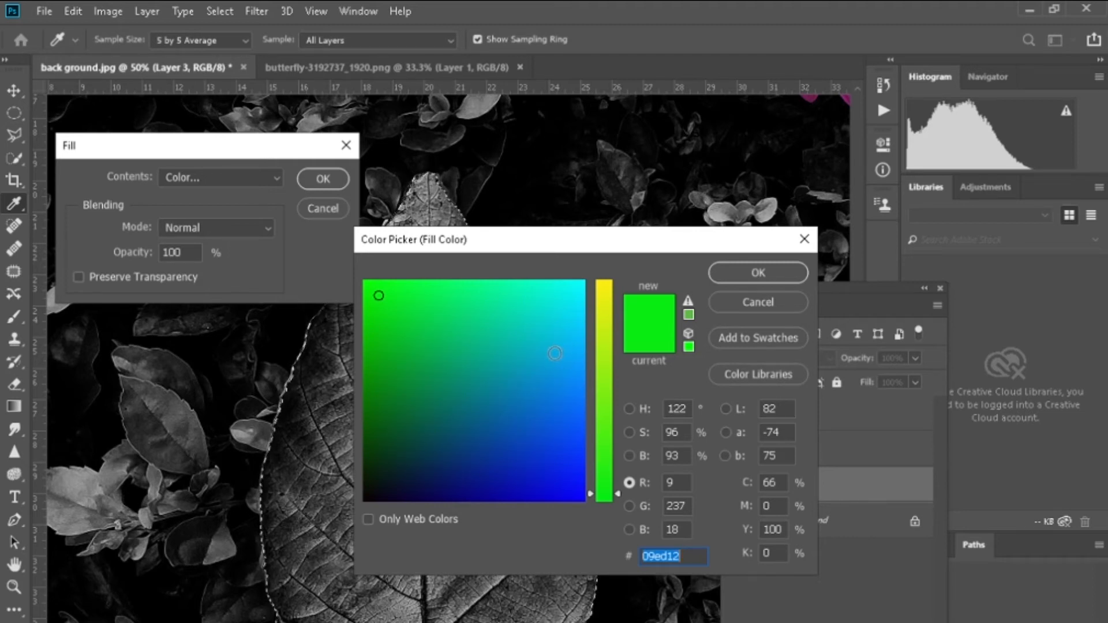
{"action": "left_click", "coordinate": [750, 275]}
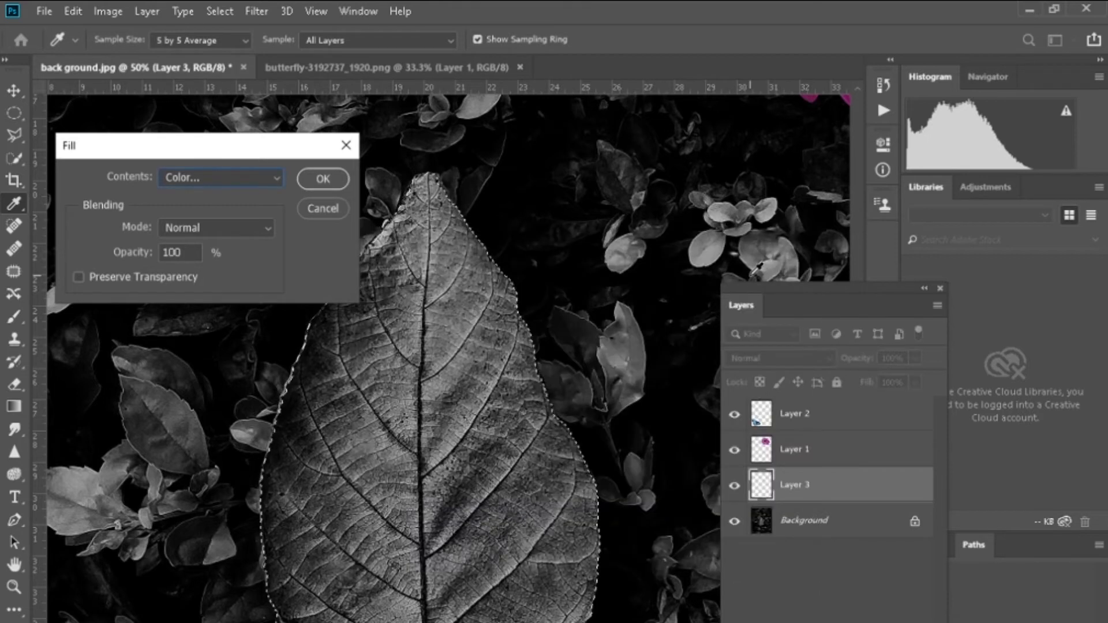
{"action": "left_click", "coordinate": [321, 180]}
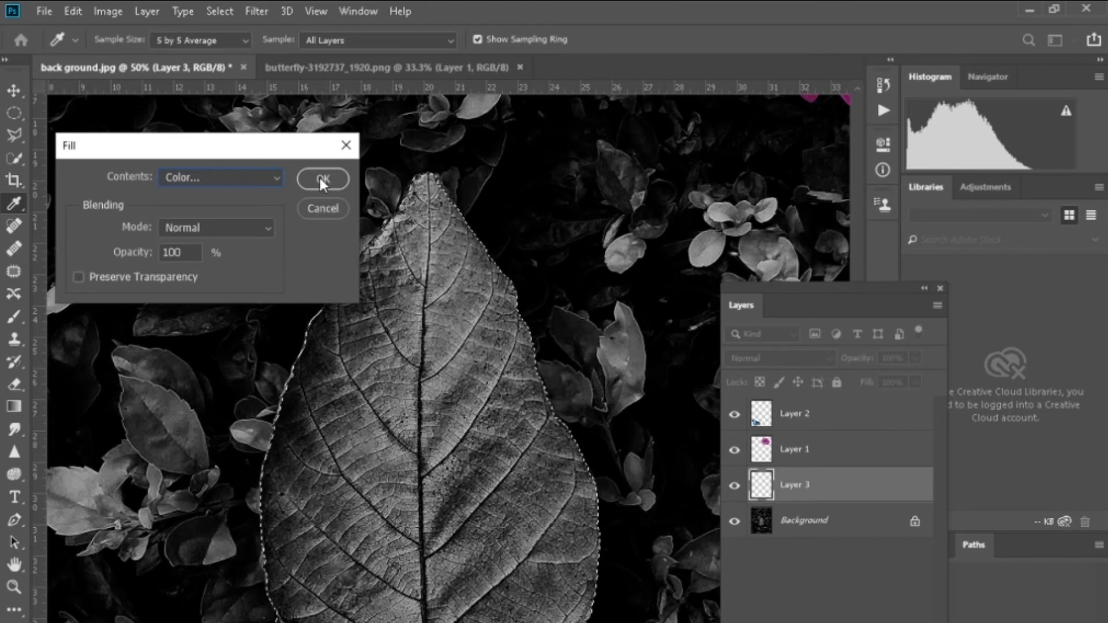
{"action": "key", "text": "w"}
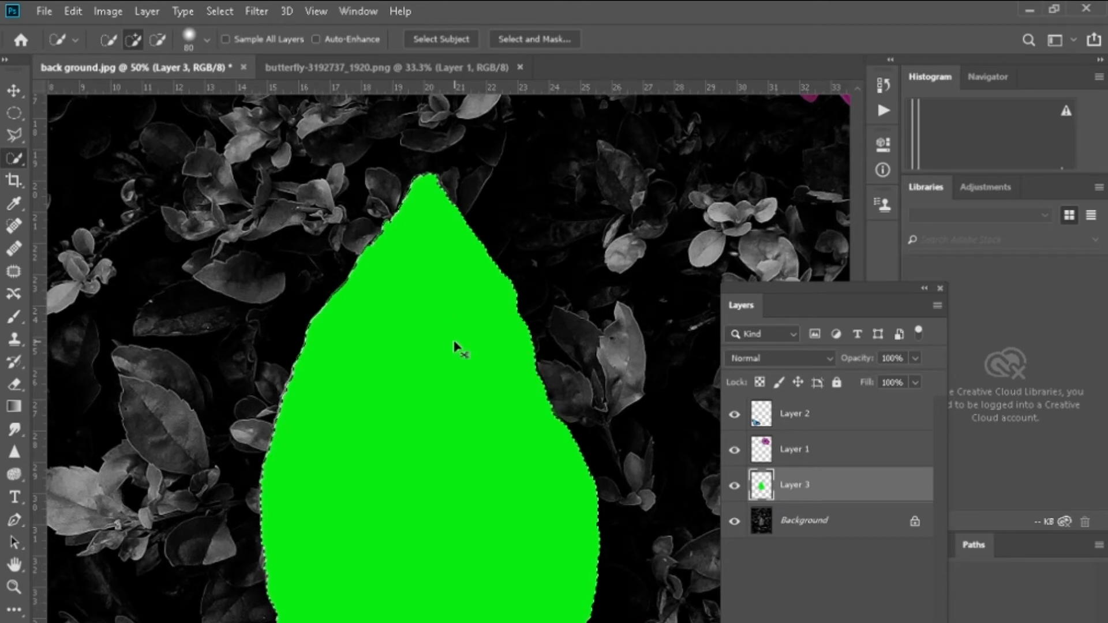
{"action": "key", "text": "ctrl+z"}
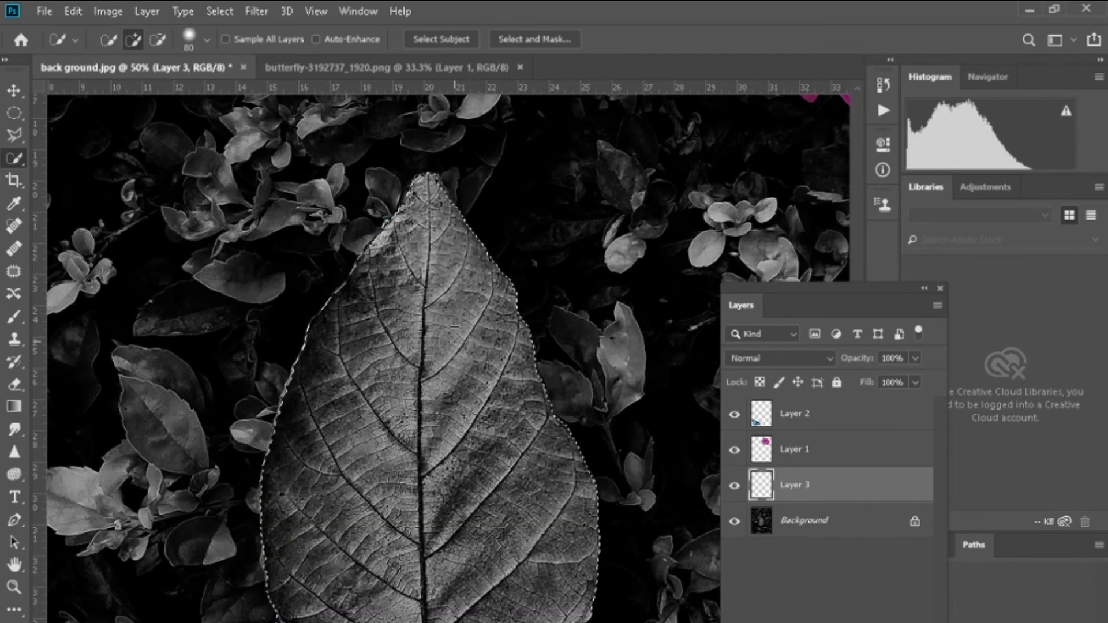
Try filling the leaf selection on Layer 3 with the purple flower custom pattern, with Script off, and undo the pattern fill
{"action": "left_click", "coordinate": [73, 11]}
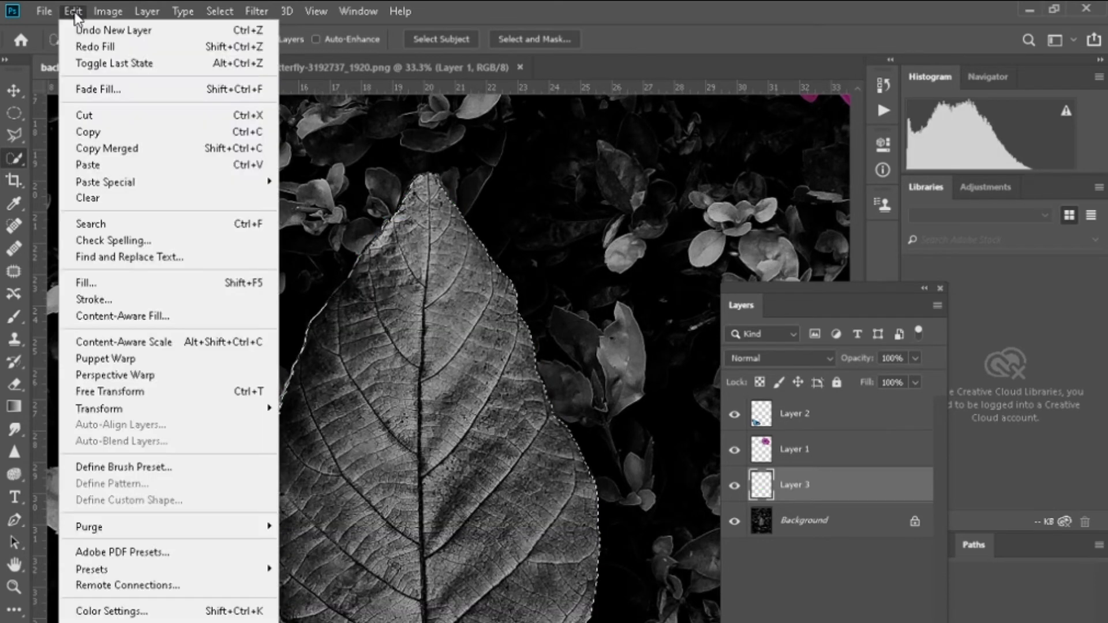
{"action": "left_click", "coordinate": [135, 281]}
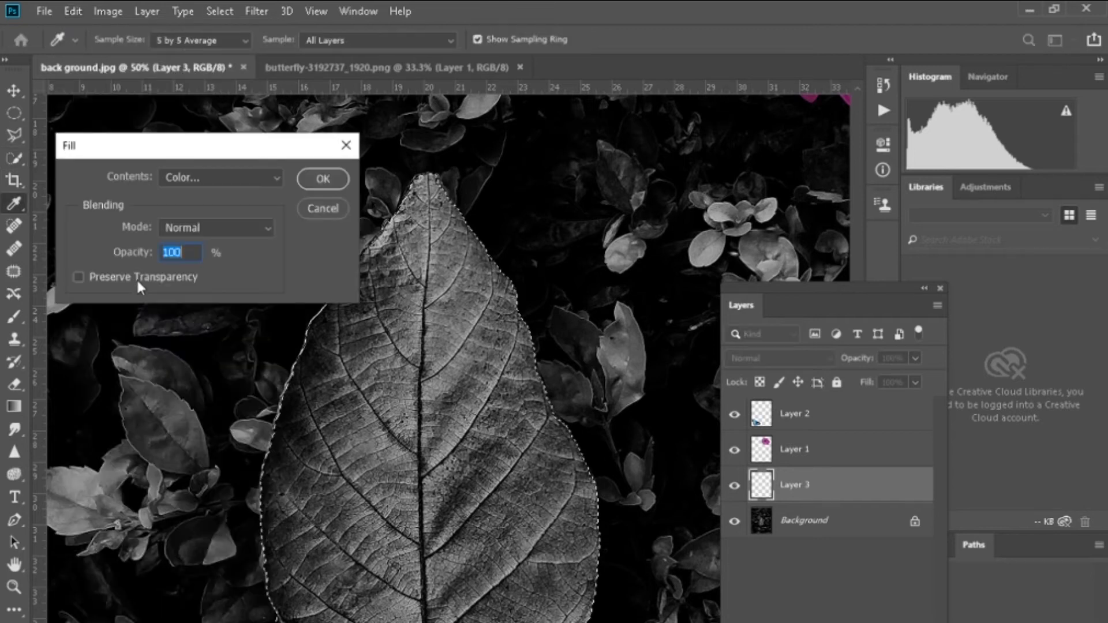
{"action": "left_click", "coordinate": [238, 179]}
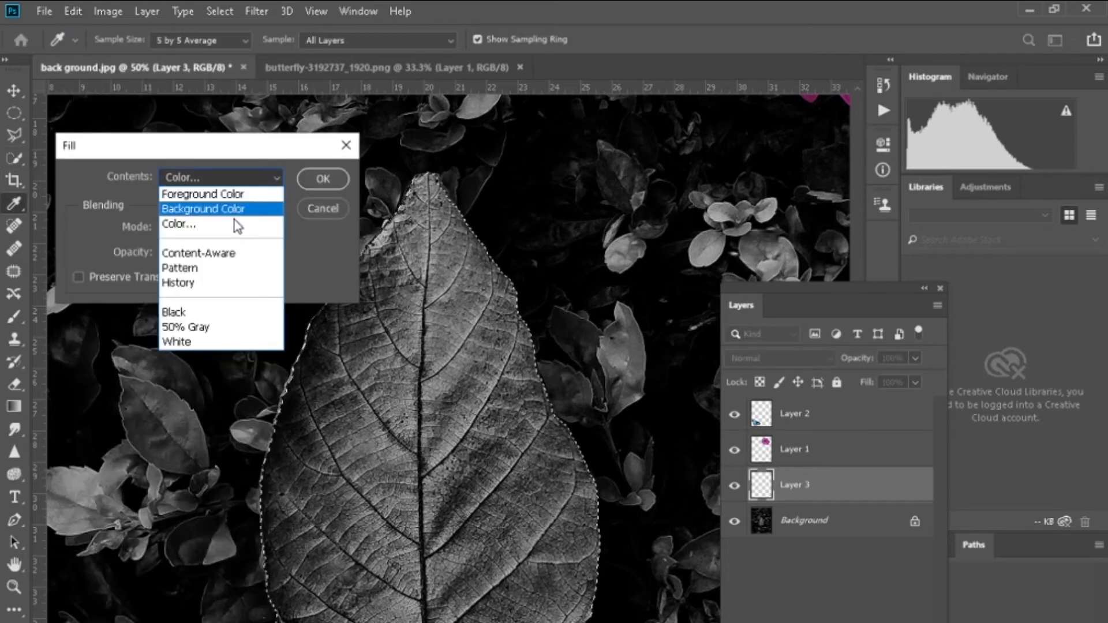
{"action": "left_click", "coordinate": [236, 274]}
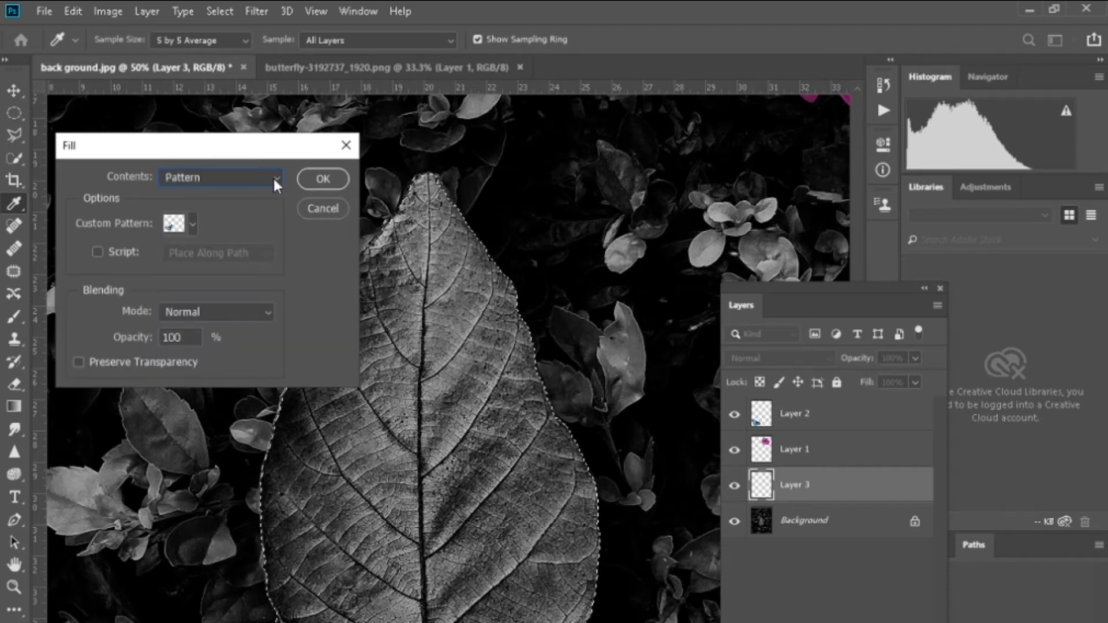
{"action": "left_click", "coordinate": [191, 228]}
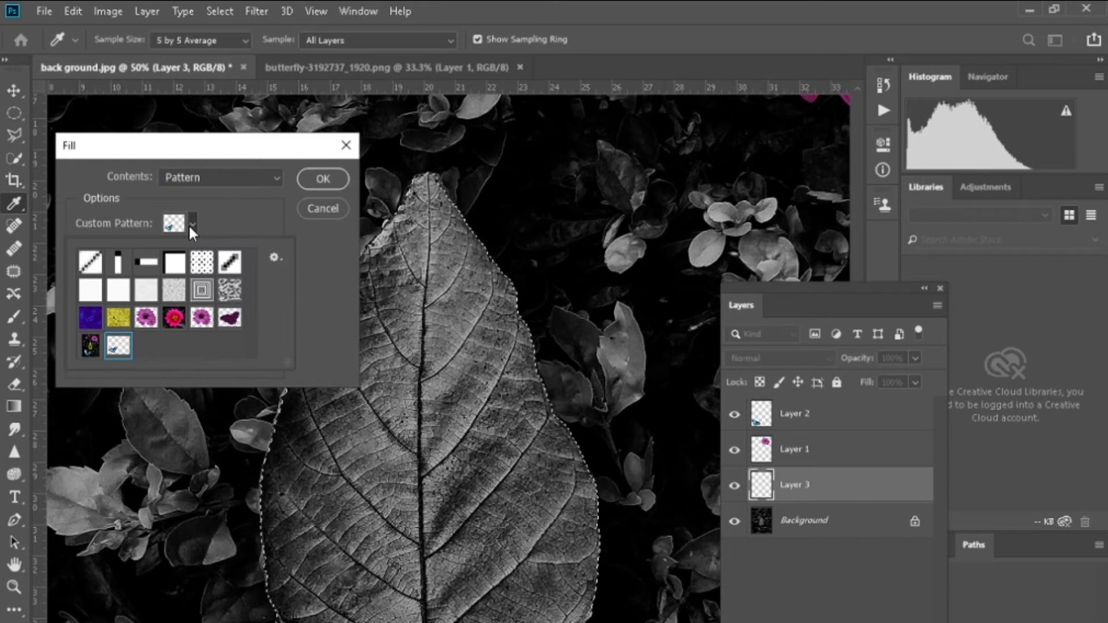
{"action": "left_click", "coordinate": [209, 318]}
{"action": "left_click", "coordinate": [321, 170]}
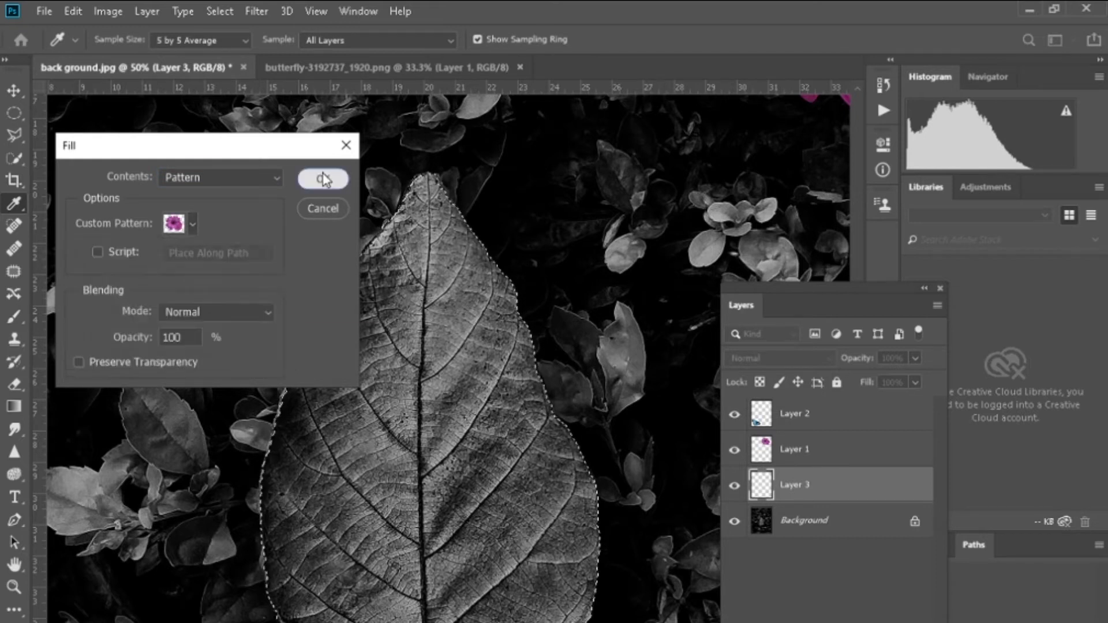
{"action": "left_click", "coordinate": [324, 173]}
{"action": "key", "text": "w"}
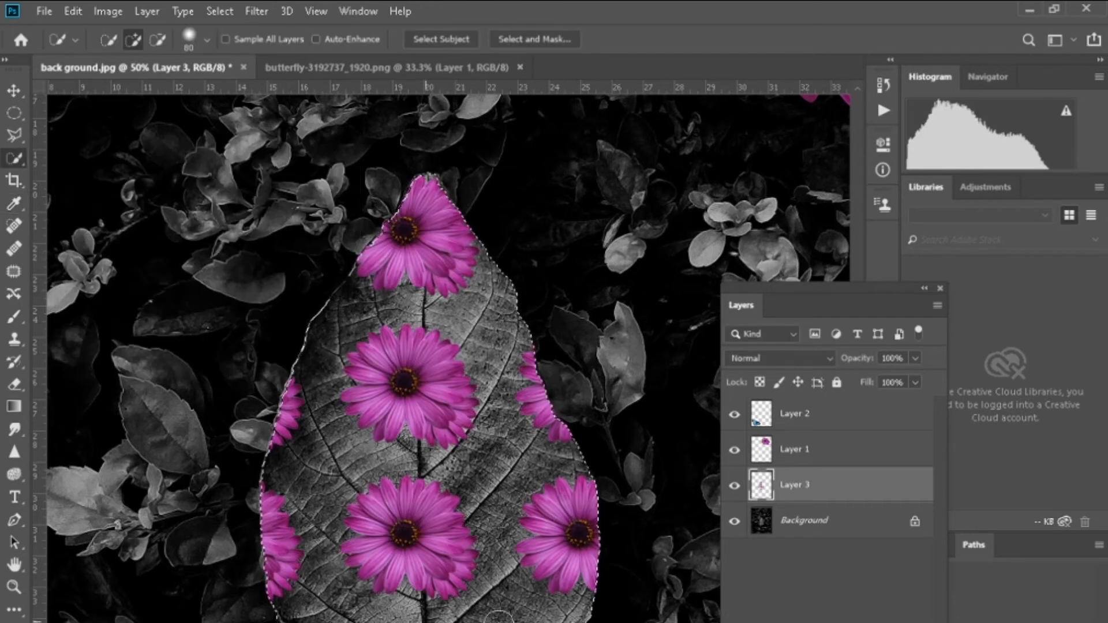
{"action": "key", "text": "ctrl+z"}
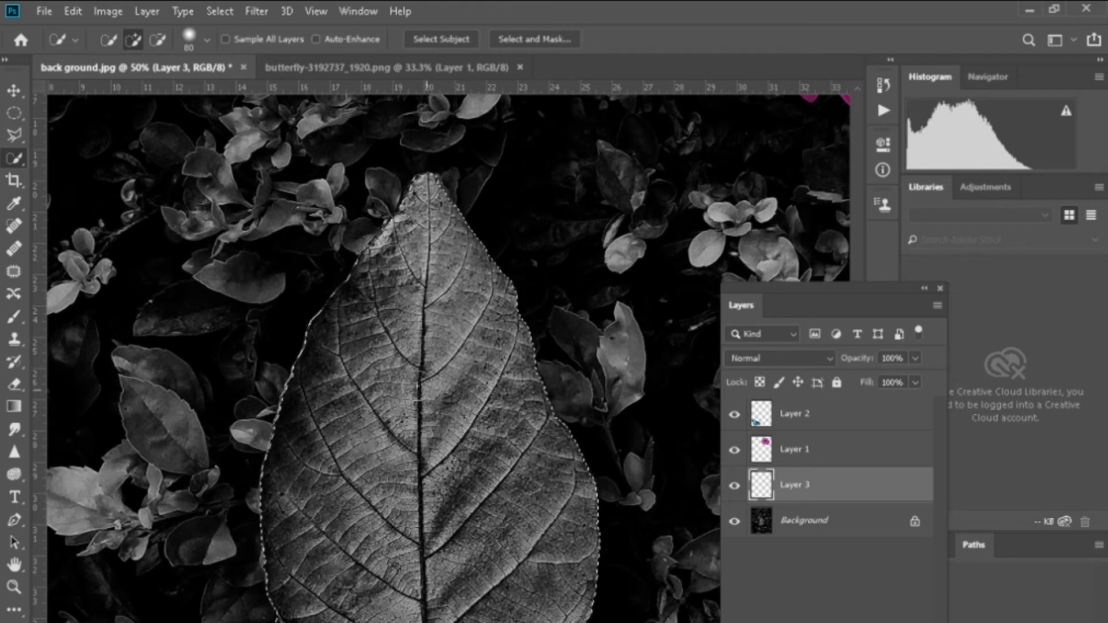
Try filling the leaf selection on Layer 3 from History in Normal mode at 100% opacity, and inspect it with the Background hidden
{"action": "left_click", "coordinate": [71, 11]}
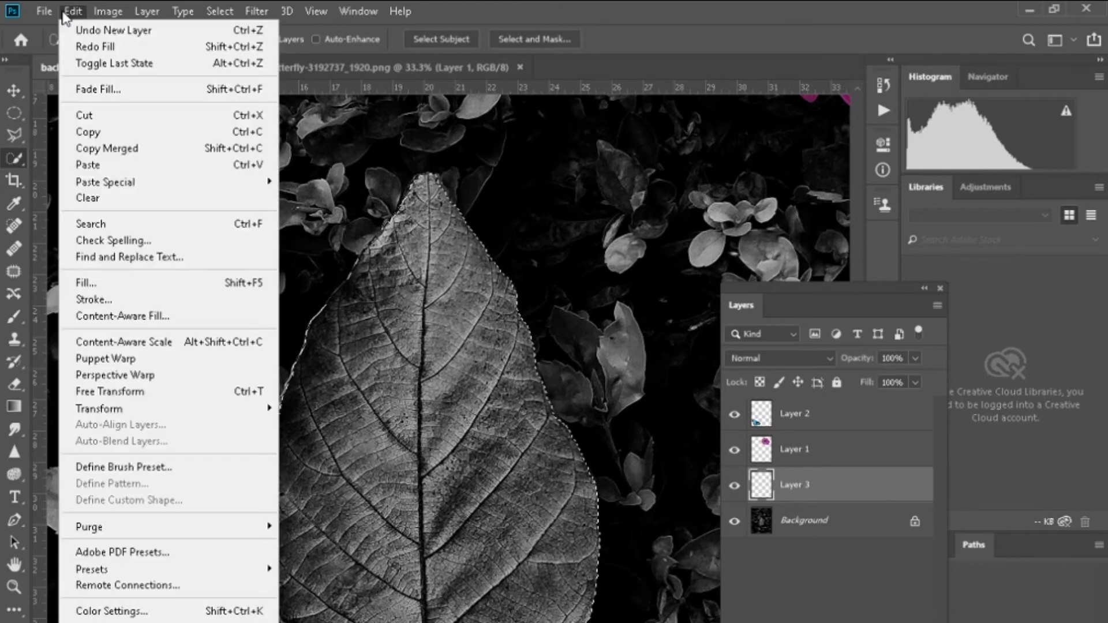
{"action": "left_click", "coordinate": [151, 282]}
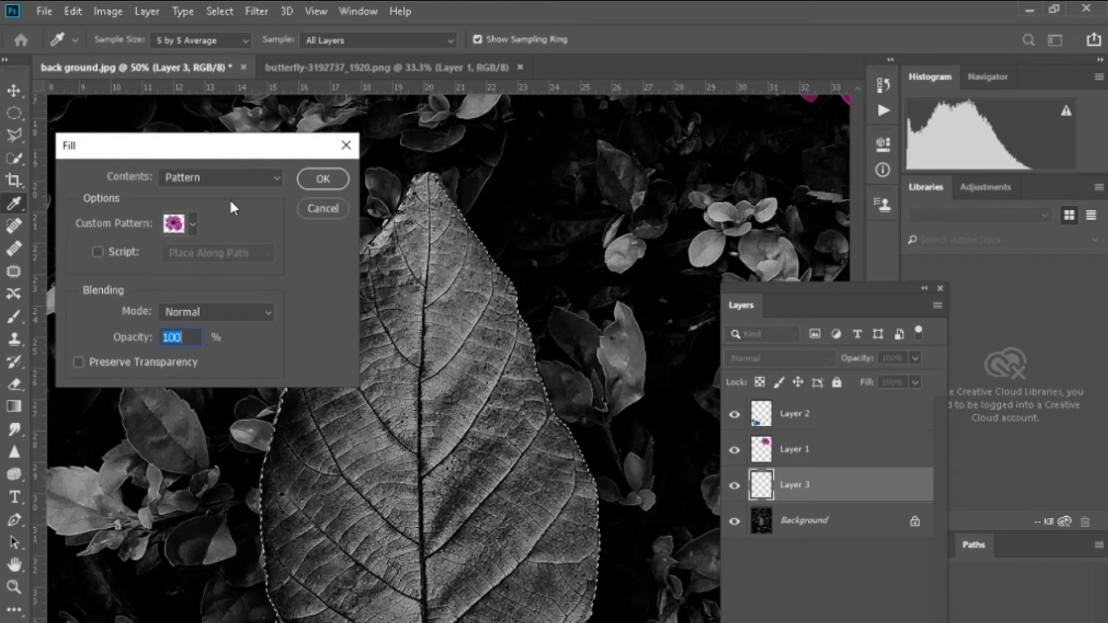
{"action": "left_click", "coordinate": [219, 176]}
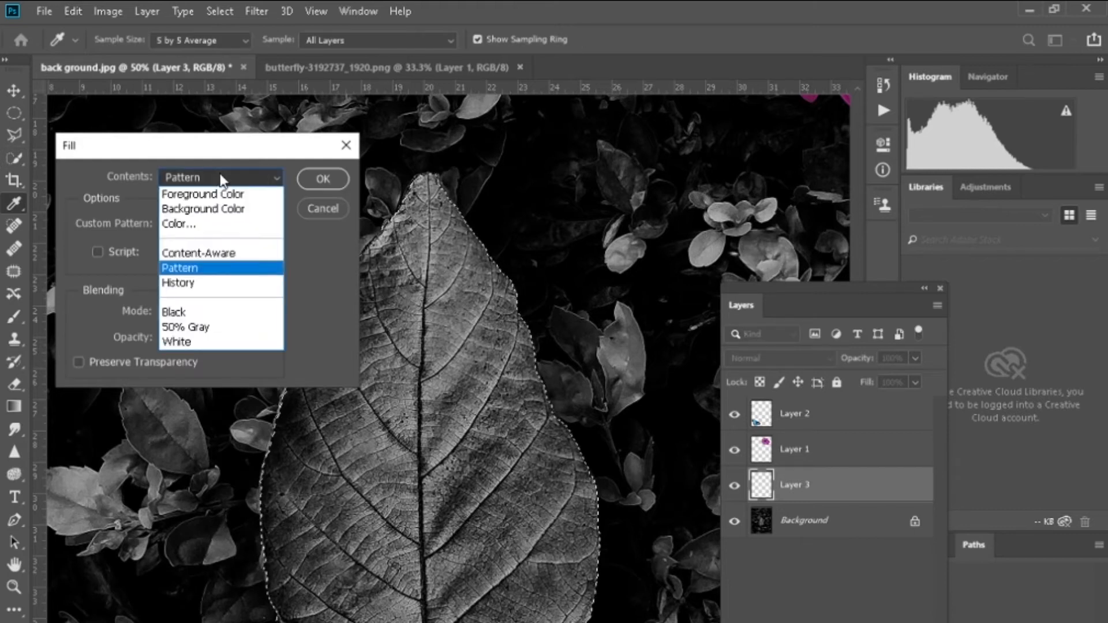
{"action": "left_click", "coordinate": [215, 285]}
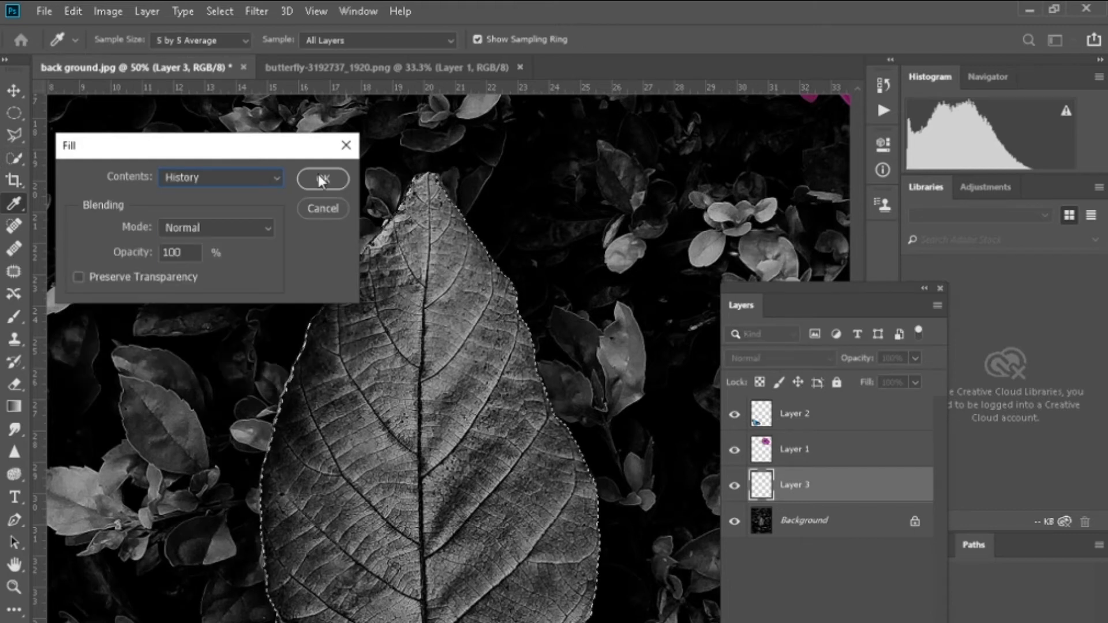
{"action": "left_click", "coordinate": [322, 179]}
{"action": "key", "text": "w"}
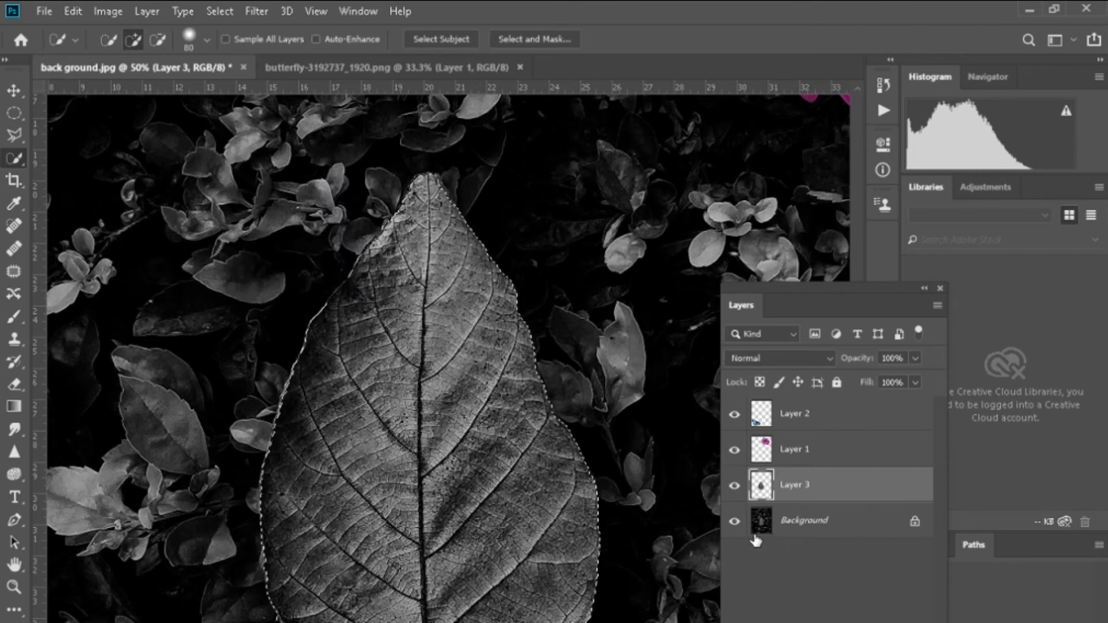
{"action": "left_click", "coordinate": [736, 522]}
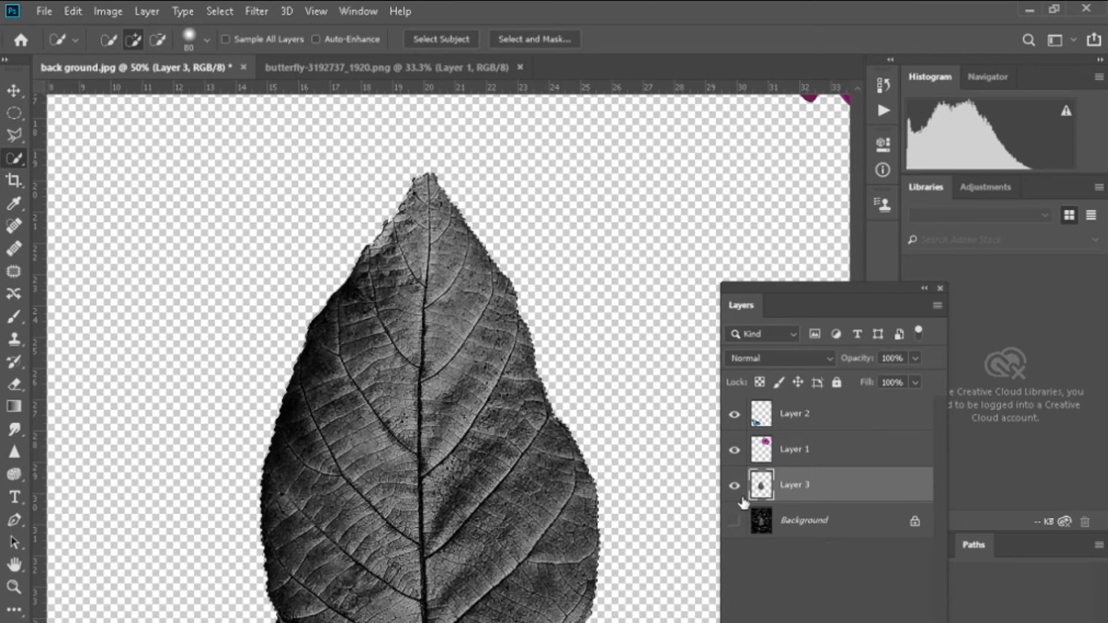
{"action": "left_click", "coordinate": [733, 521]}
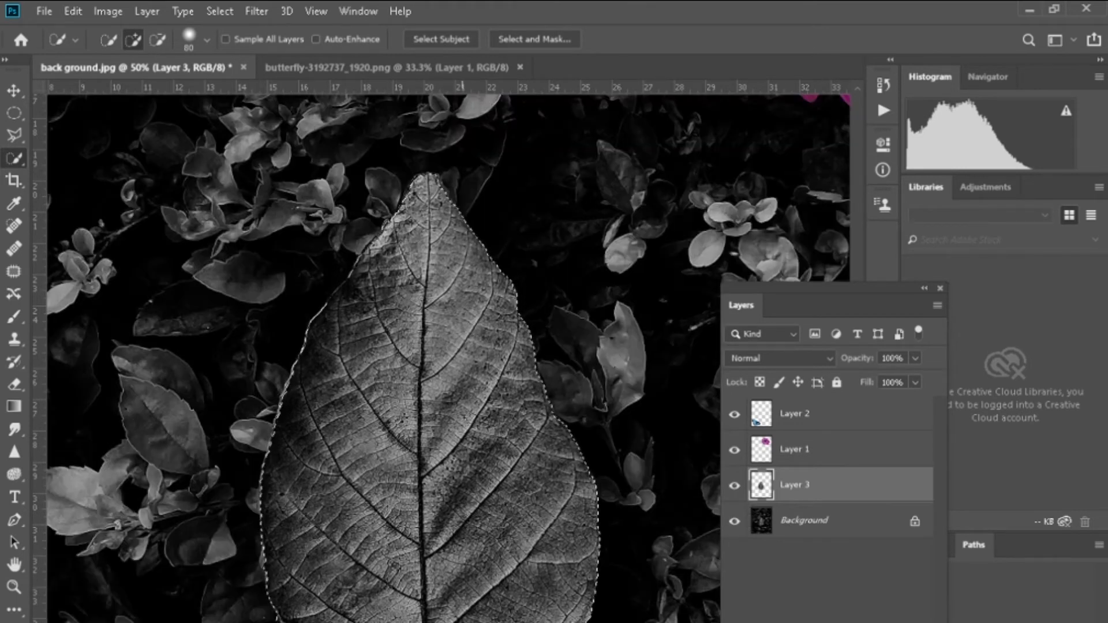
Hide Layer 3, and copy the selected leaf from the Background layer onto a new layer
{"action": "left_click", "coordinate": [734, 487]}
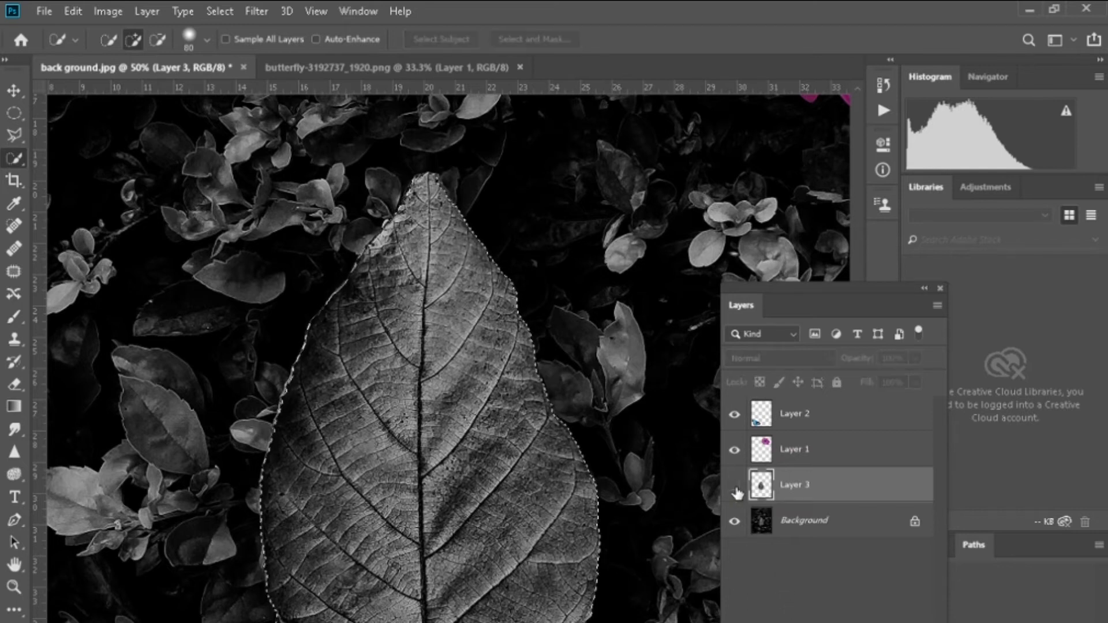
{"action": "left_click", "coordinate": [830, 531]}
{"action": "left_click", "coordinate": [80, 12]}
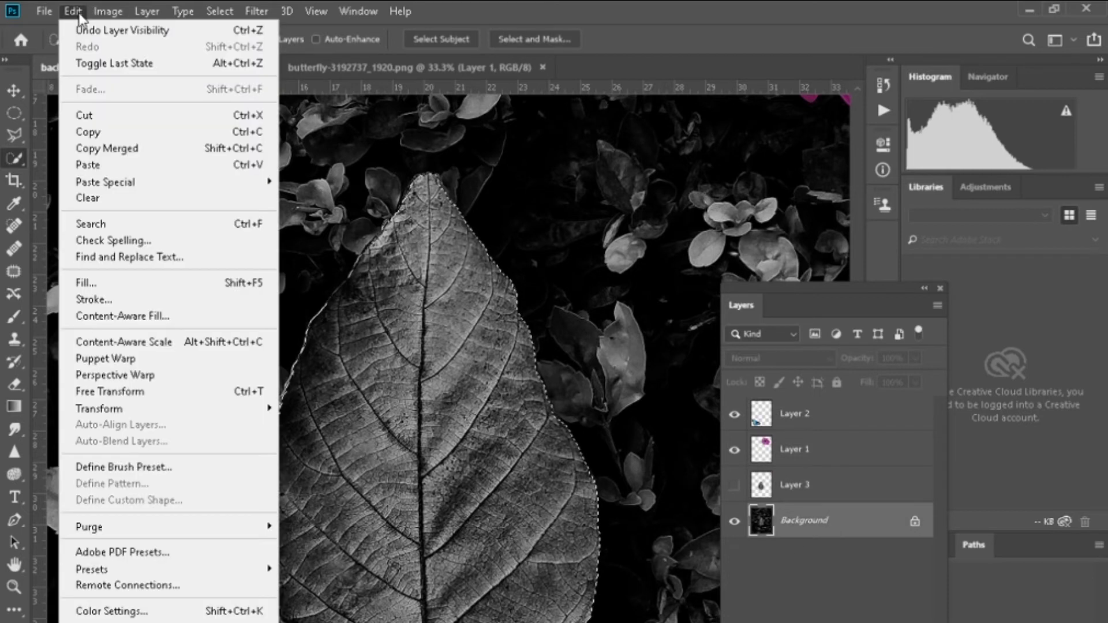
{"action": "left_click", "coordinate": [111, 131]}
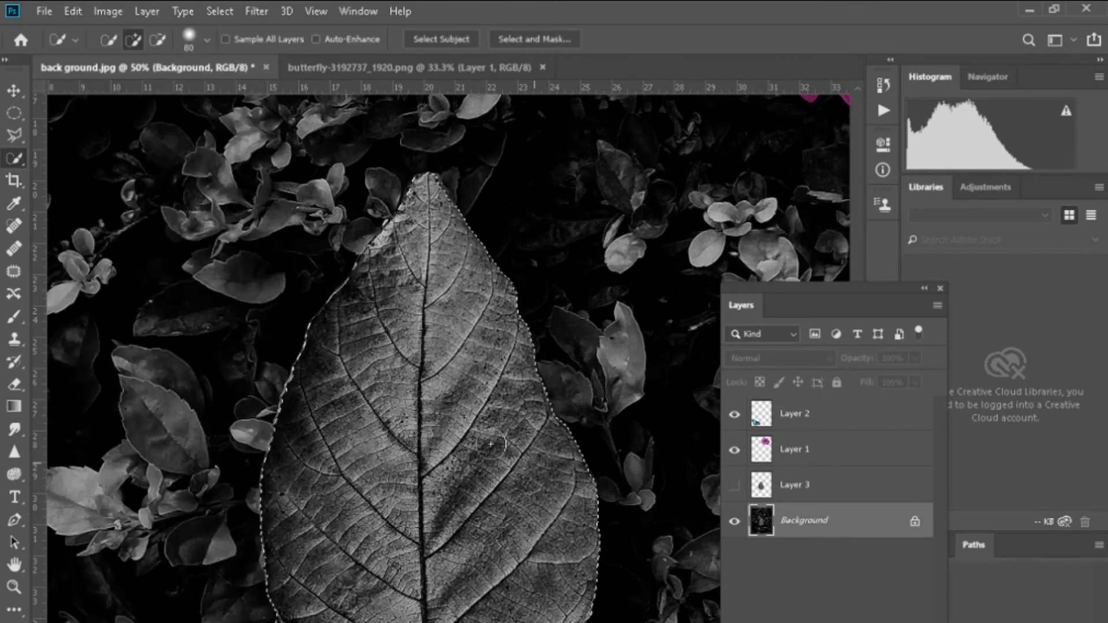
{"action": "left_click", "coordinate": [73, 11]}
{"action": "left_click", "coordinate": [86, 165]}
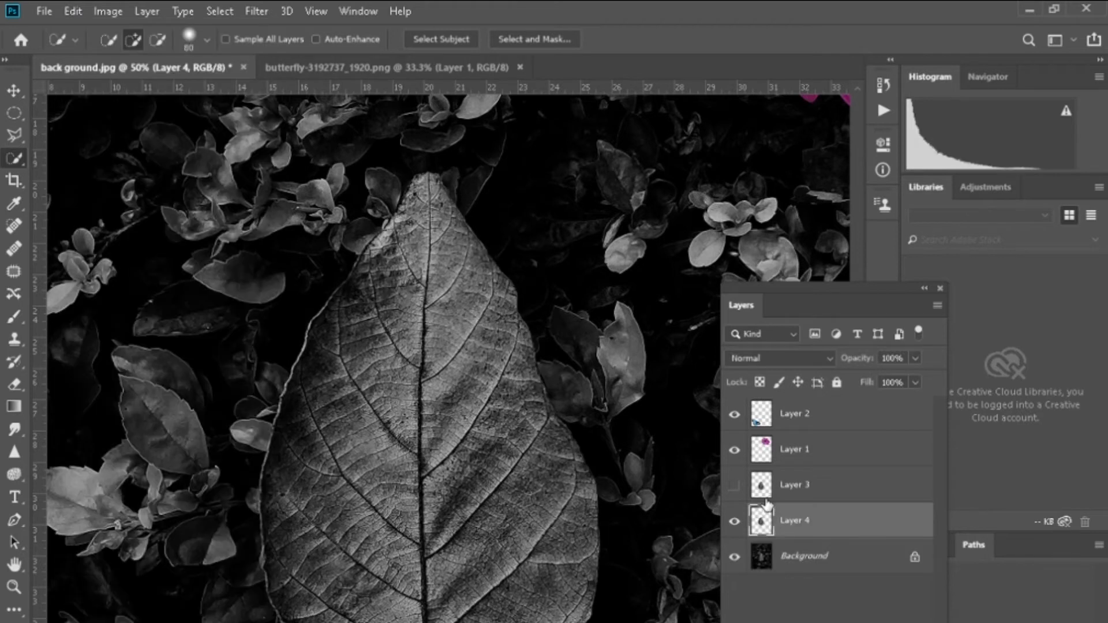
Compare the History-filled leaf on Layer 3 with the pasted leaf on Layer 4 by toggling the layers' visibility
{"action": "left_click", "coordinate": [733, 556]}
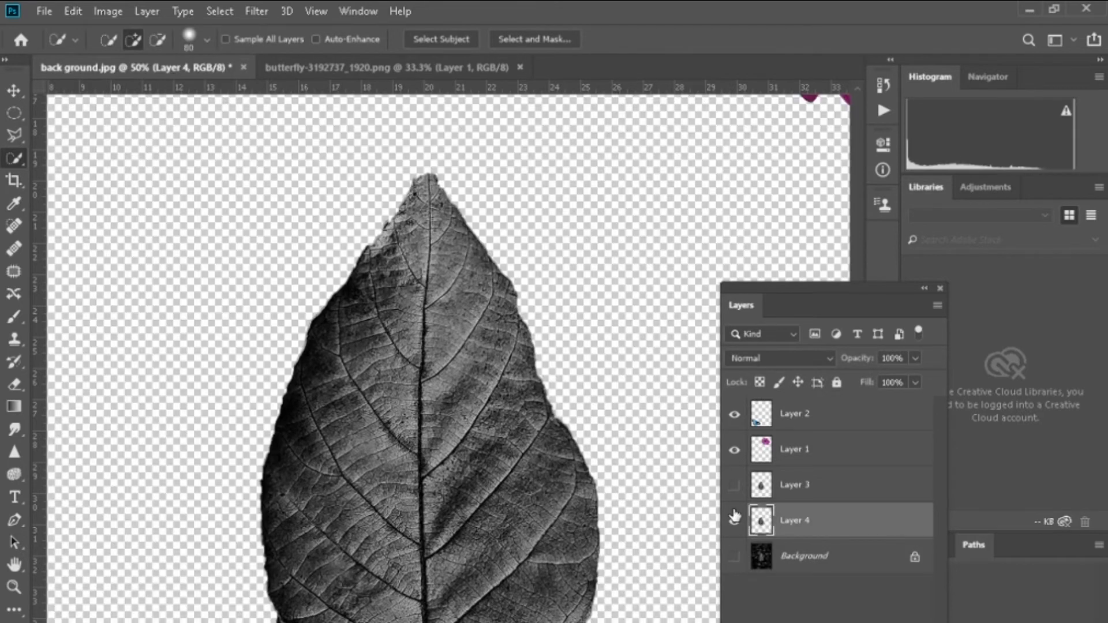
{"action": "left_click", "coordinate": [734, 486]}
{"action": "left_click", "coordinate": [734, 499]}
{"action": "left_click", "coordinate": [734, 486]}
{"action": "left_click", "coordinate": [735, 498]}
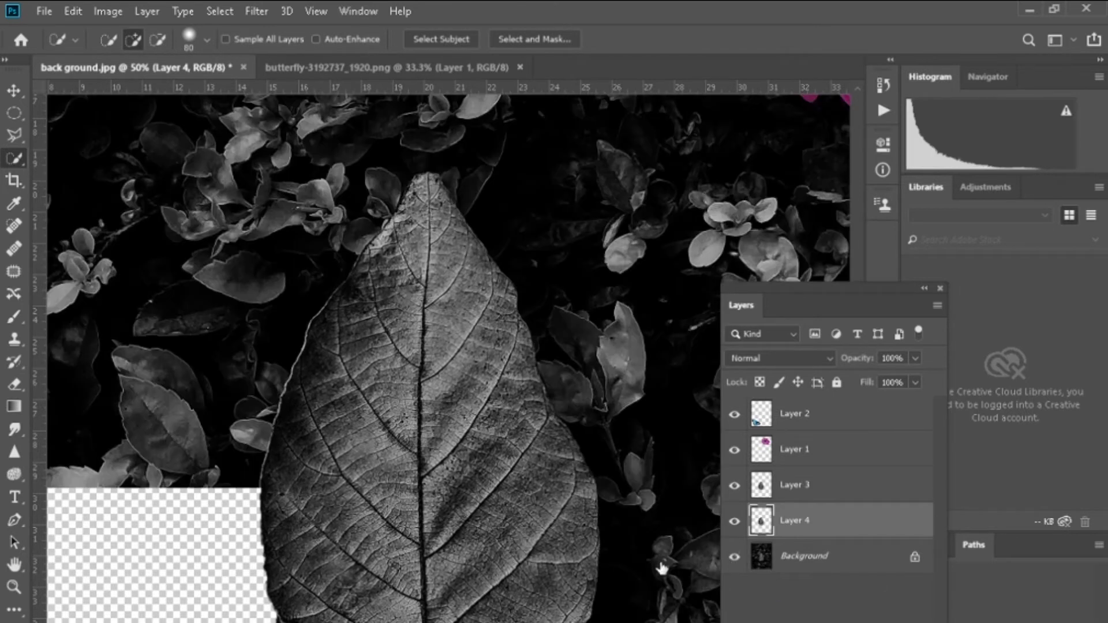
{"action": "left_click", "coordinate": [734, 557]}
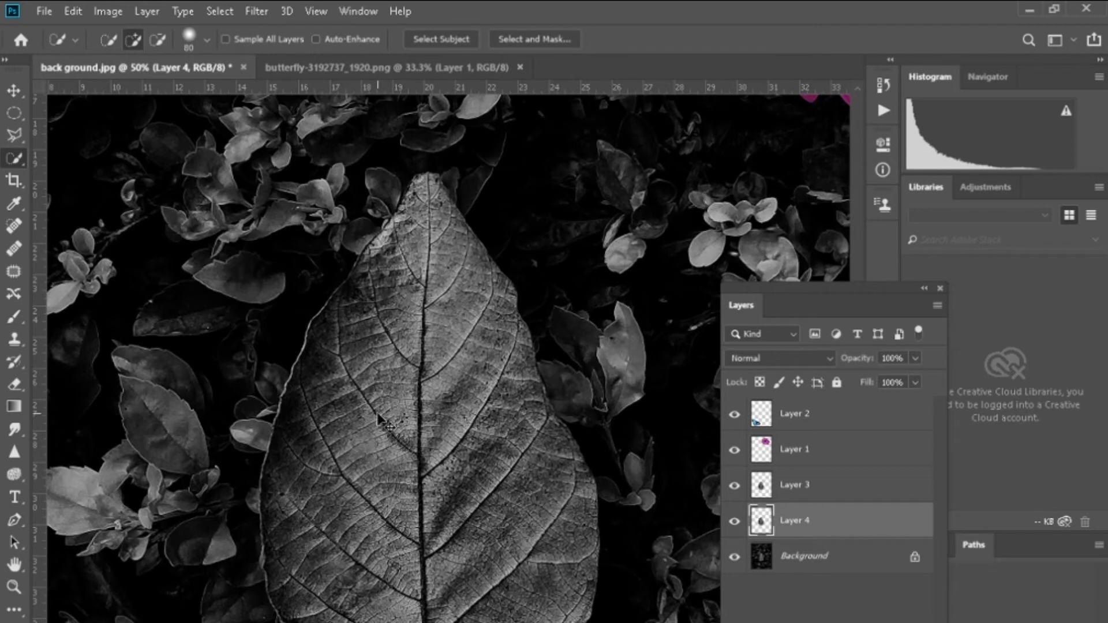
Undo the pasted leaf layer, the visibility changes and the History fill on Layer 3
{"action": "key", "text": "ctrl+z"}
{"action": "key", "text": "ctrl+z"}
{"action": "key", "text": "ctrl+z"}
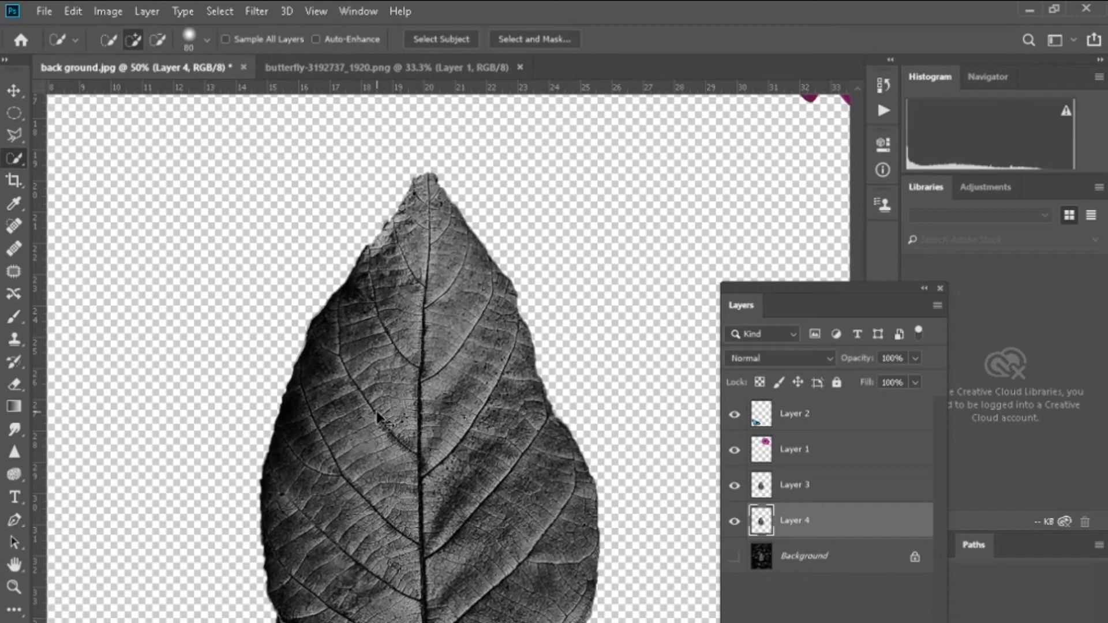
{"action": "key", "text": "ctrl+shift+z"}
{"action": "key", "text": "ctrl+shift+z"}
{"action": "key", "text": "ctrl+shift+z"}
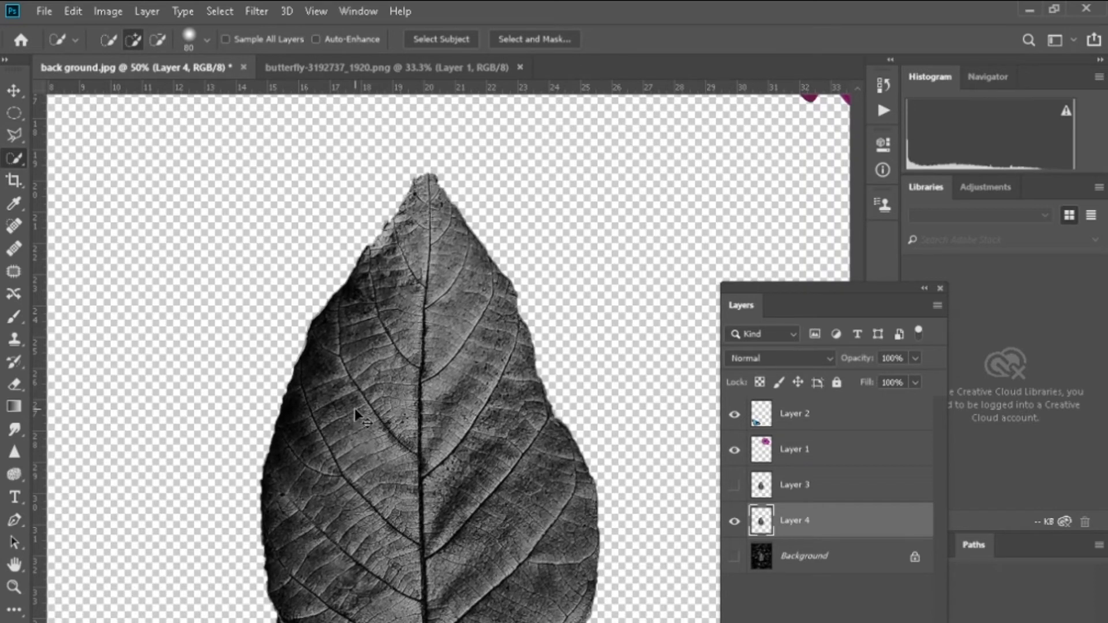
{"action": "key", "text": "ctrl+z"}
{"action": "key", "text": "ctrl+z"}
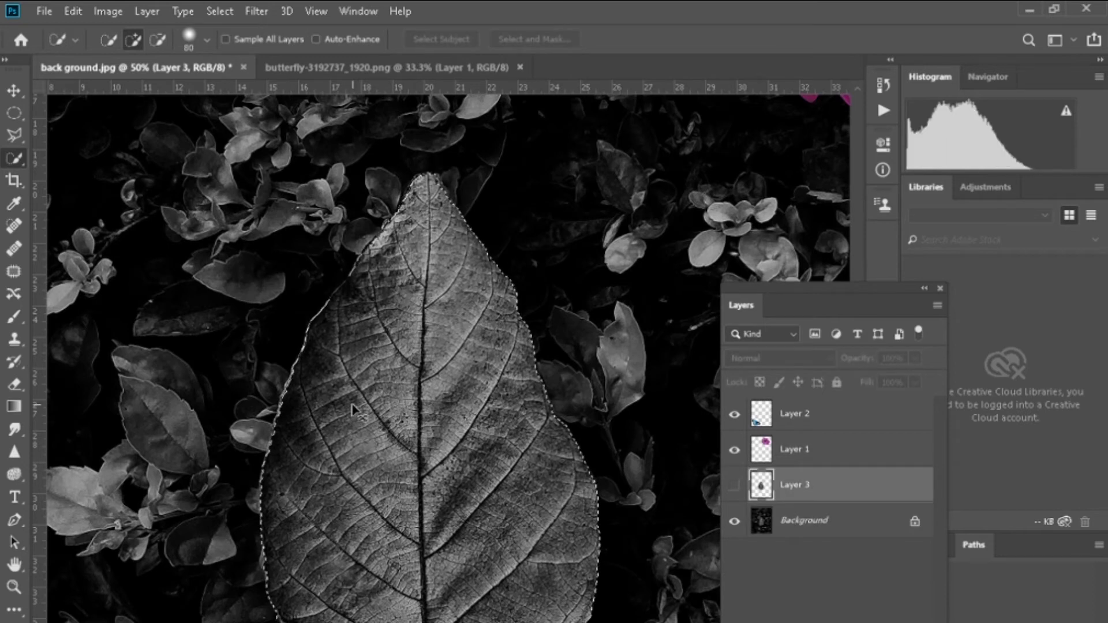
{"action": "key", "text": "ctrl+z"}
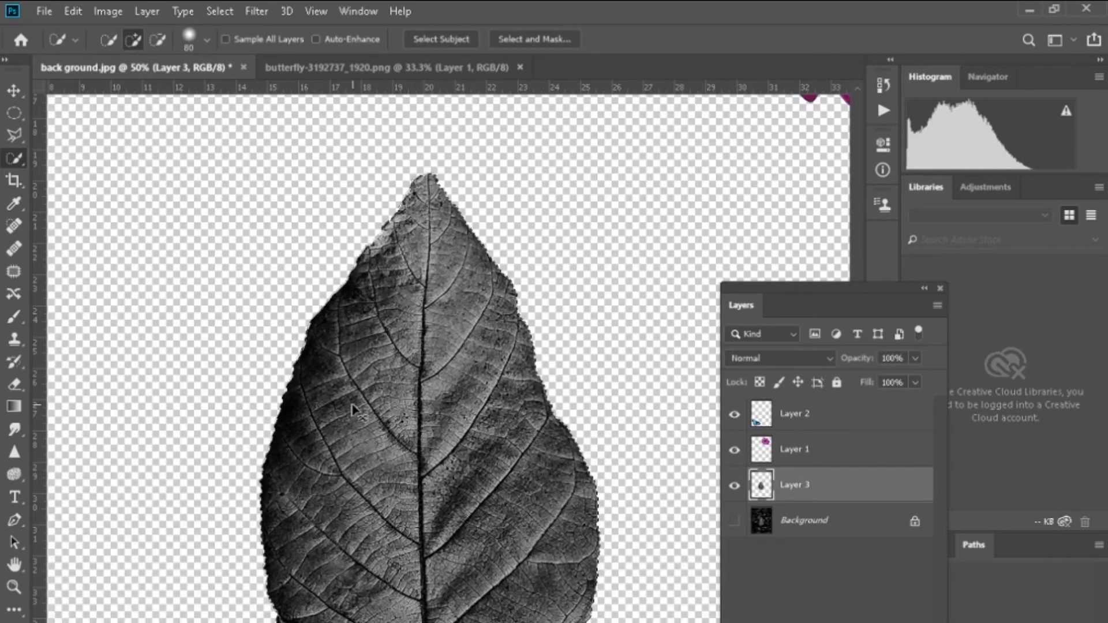
{"action": "key", "text": "ctrl+shift+z"}
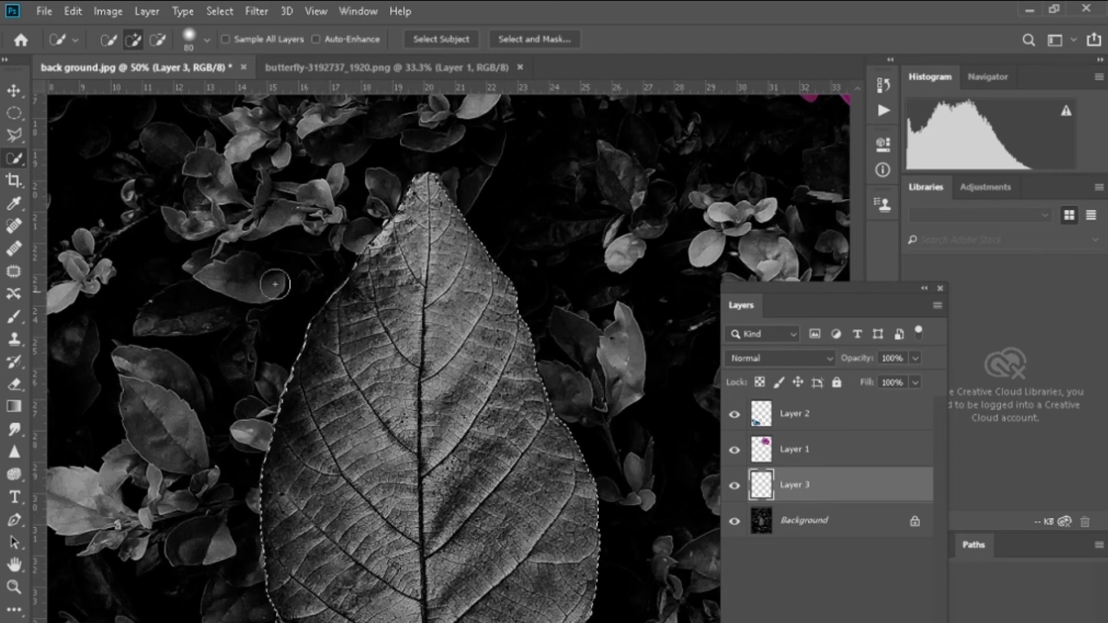
Try filling the leaf selection on Layer 3 with Black in Normal mode at 100% opacity, and undo the fill
{"action": "left_click", "coordinate": [67, 12]}
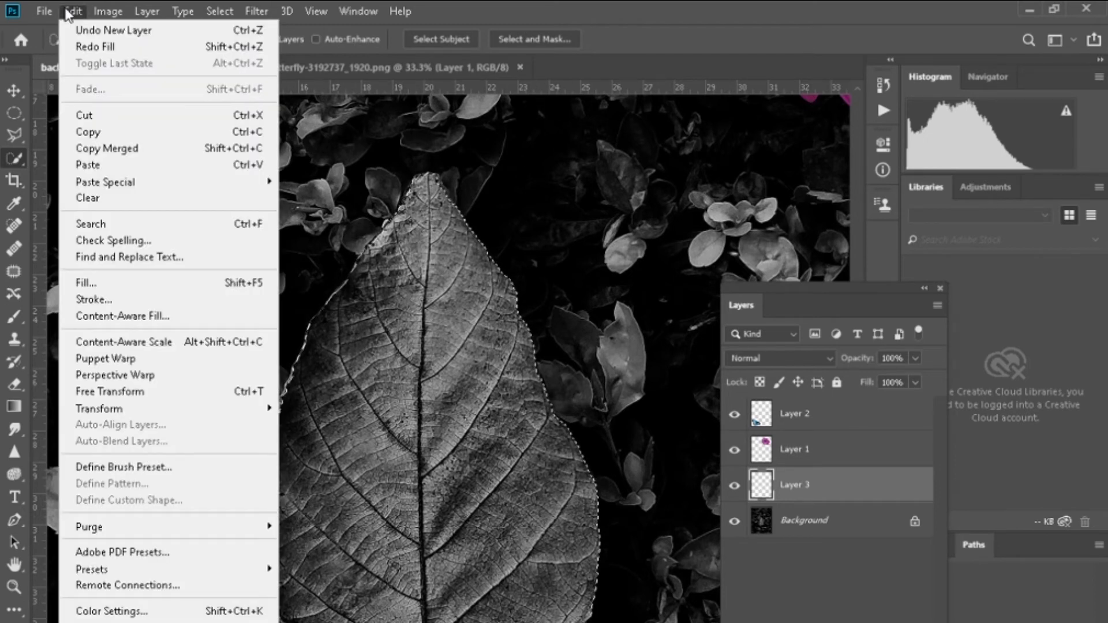
{"action": "left_click", "coordinate": [87, 283]}
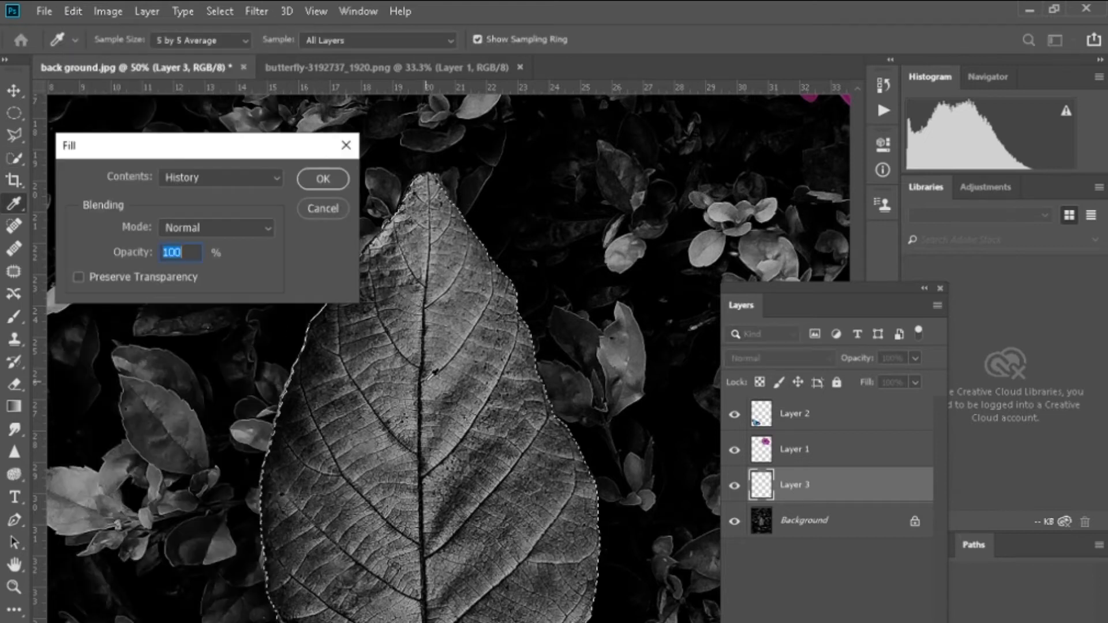
{"action": "left_click", "coordinate": [219, 173]}
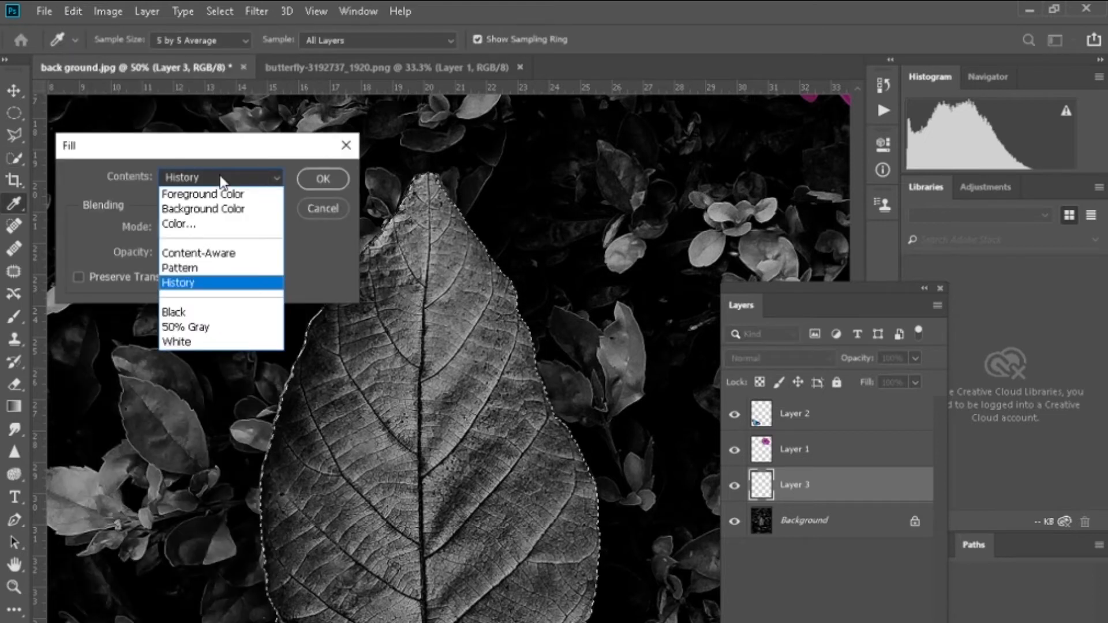
{"action": "left_click", "coordinate": [233, 321]}
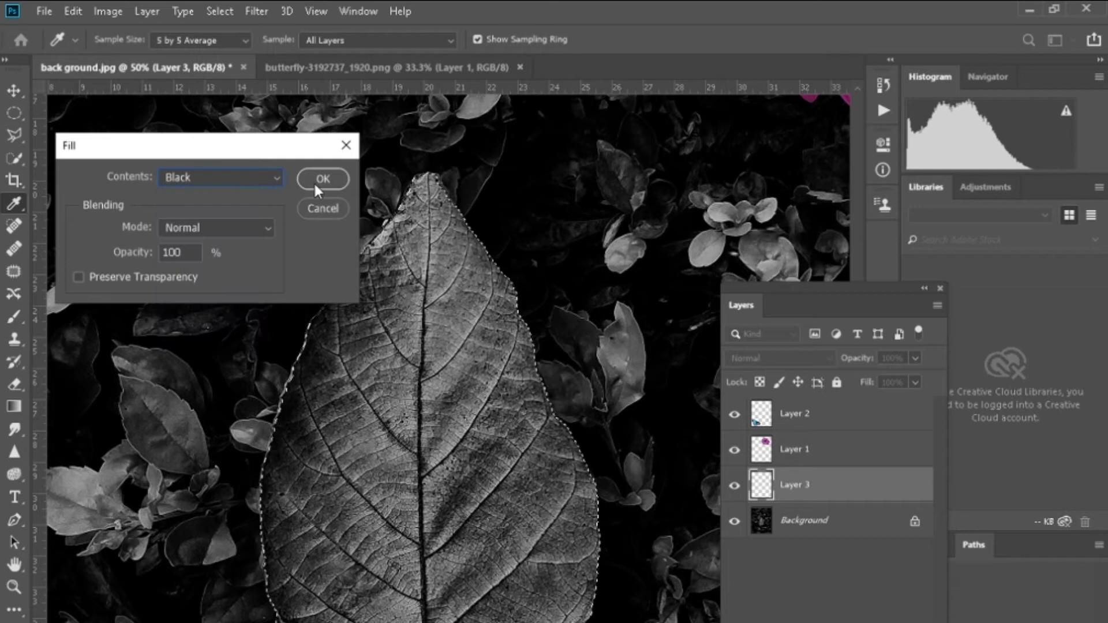
{"action": "left_click", "coordinate": [314, 178]}
{"action": "key", "text": "w"}
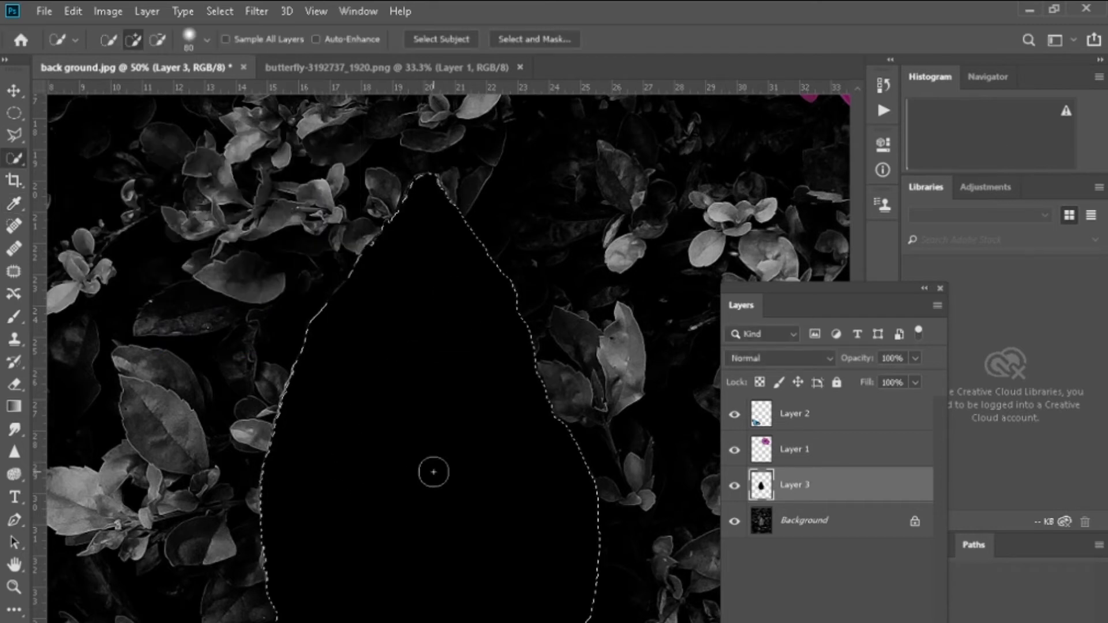
{"action": "key", "text": "ctrl+z"}
Try filling the leaf selection on Layer 3 with 50% Gray at 100% opacity, and undo the gray fill
{"action": "left_click", "coordinate": [75, 12]}
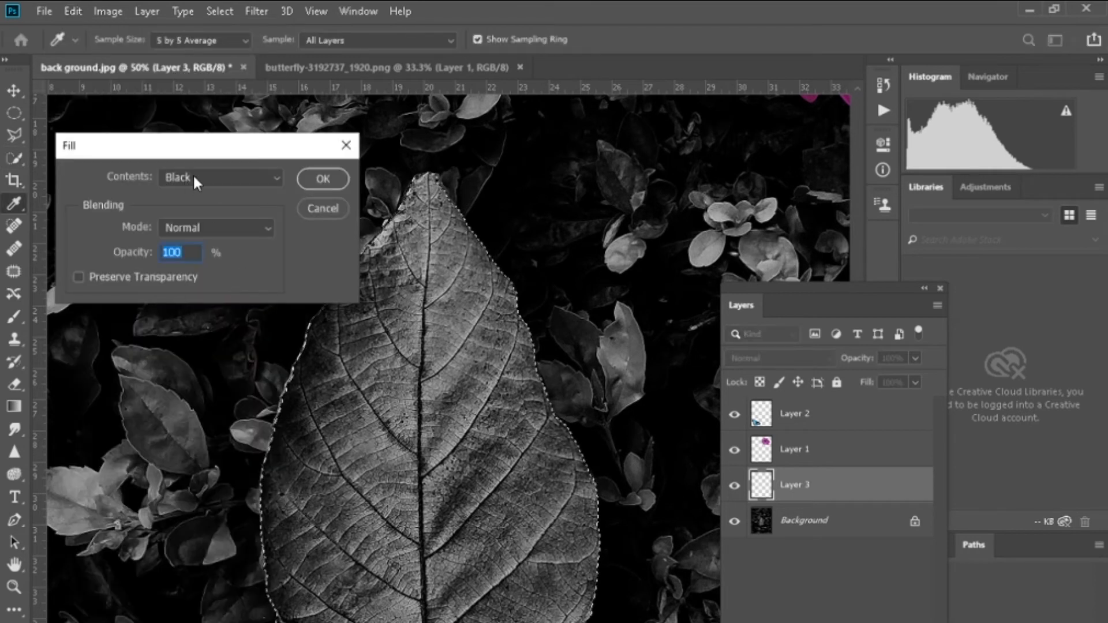
{"action": "left_click", "coordinate": [196, 177]}
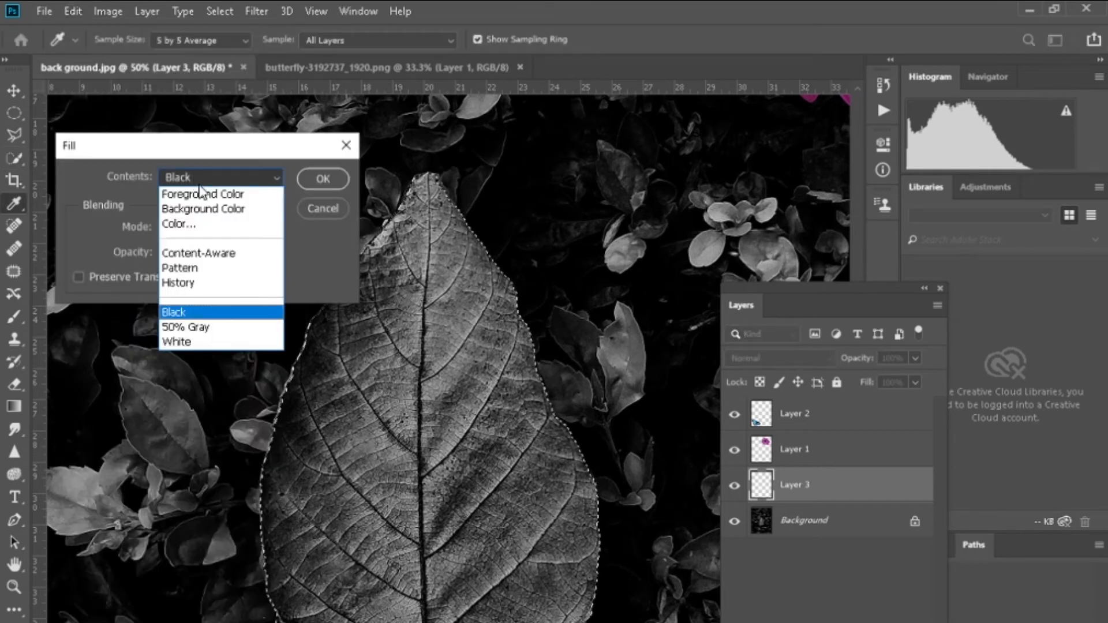
{"action": "left_click", "coordinate": [223, 332]}
{"action": "left_click", "coordinate": [309, 175]}
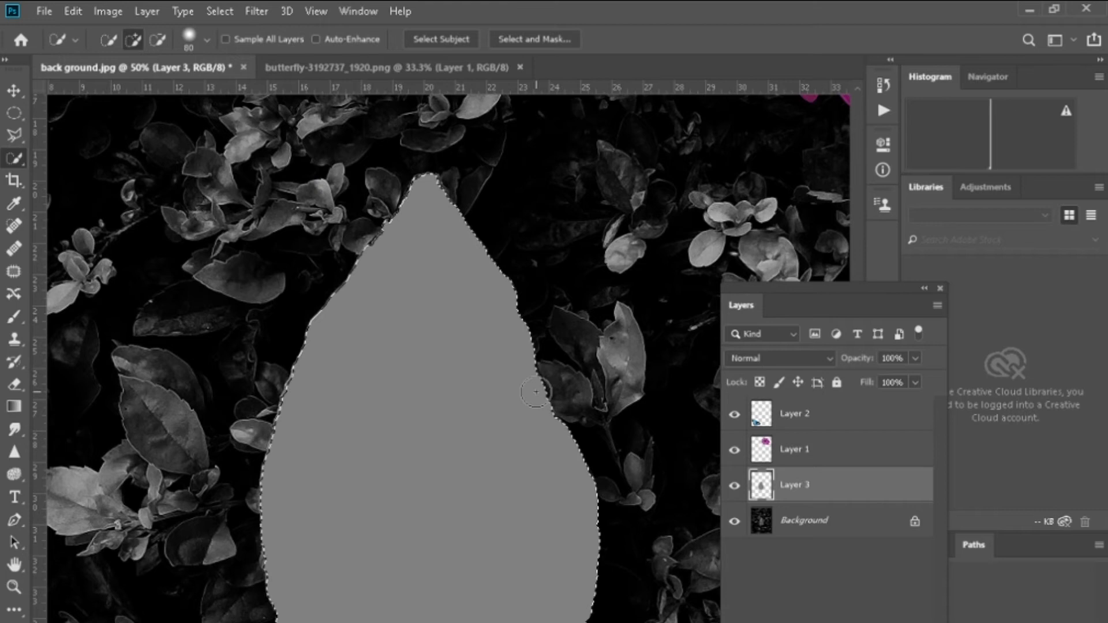
{"action": "key", "text": "ctrl+z"}
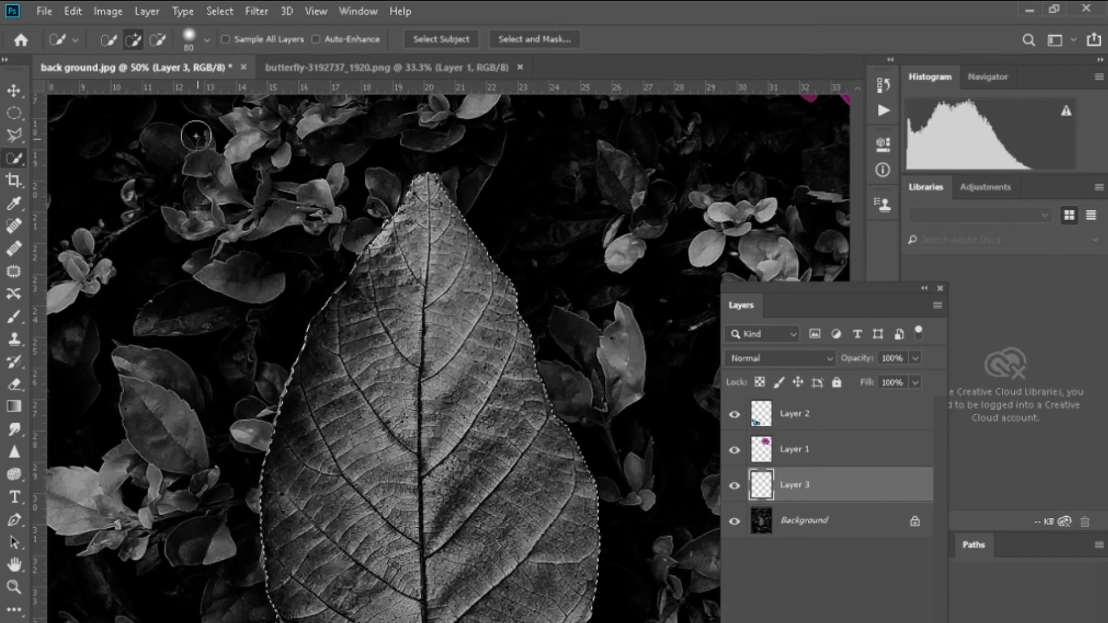
Try filling the leaf selection on Layer 3 with White at 100% opacity, and undo the white fill
{"action": "left_click", "coordinate": [73, 11]}
{"action": "left_click", "coordinate": [50, 285]}
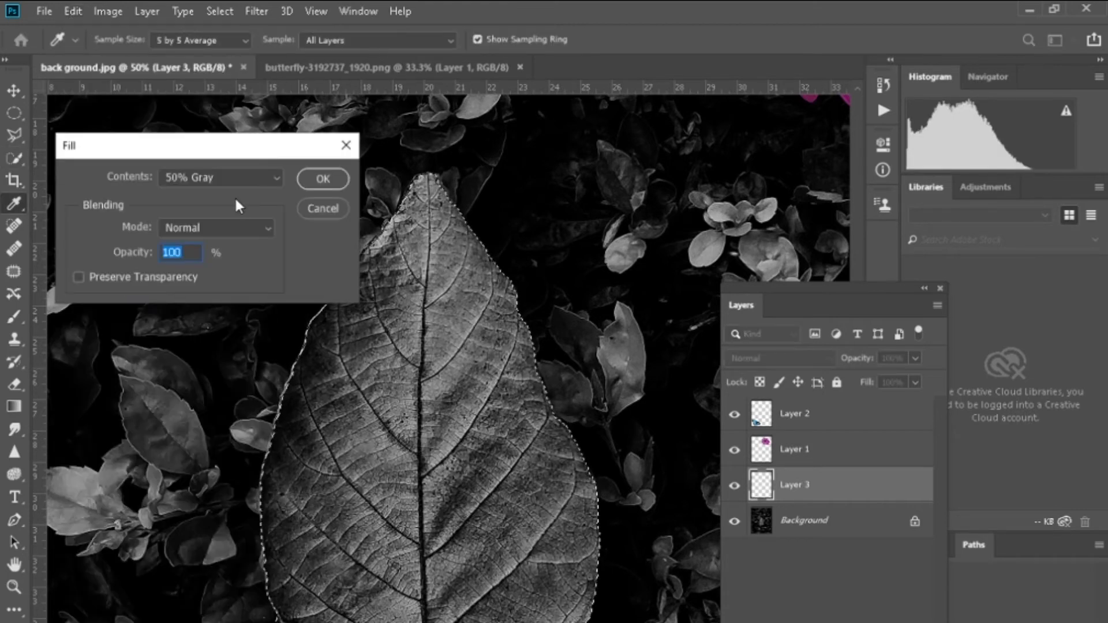
{"action": "left_click", "coordinate": [224, 179]}
{"action": "left_click", "coordinate": [176, 342]}
{"action": "left_click", "coordinate": [317, 179]}
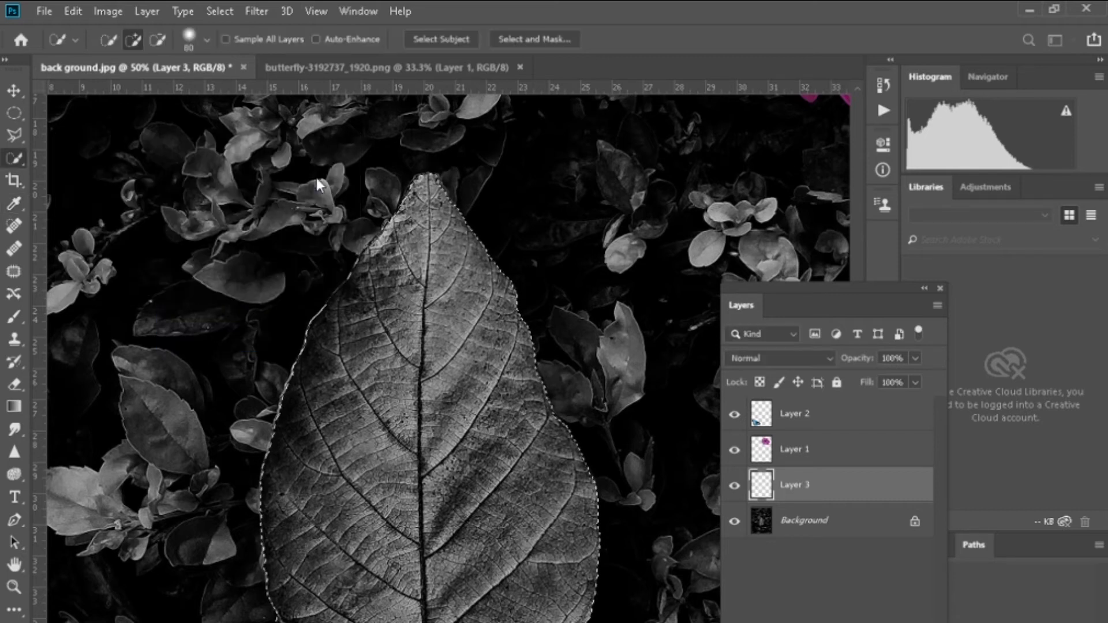
{"action": "key", "text": "ctrl+z"}
Fill the leaf selection on Layer 3 with the yellow background color in Normal mode
{"action": "left_click", "coordinate": [71, 12]}
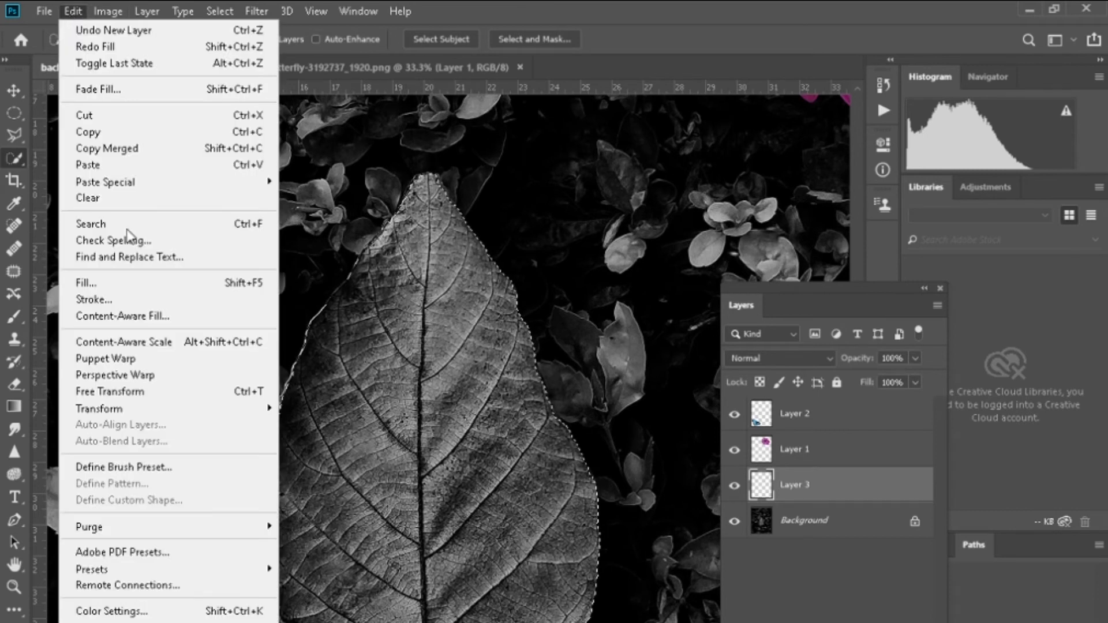
{"action": "left_click", "coordinate": [137, 288]}
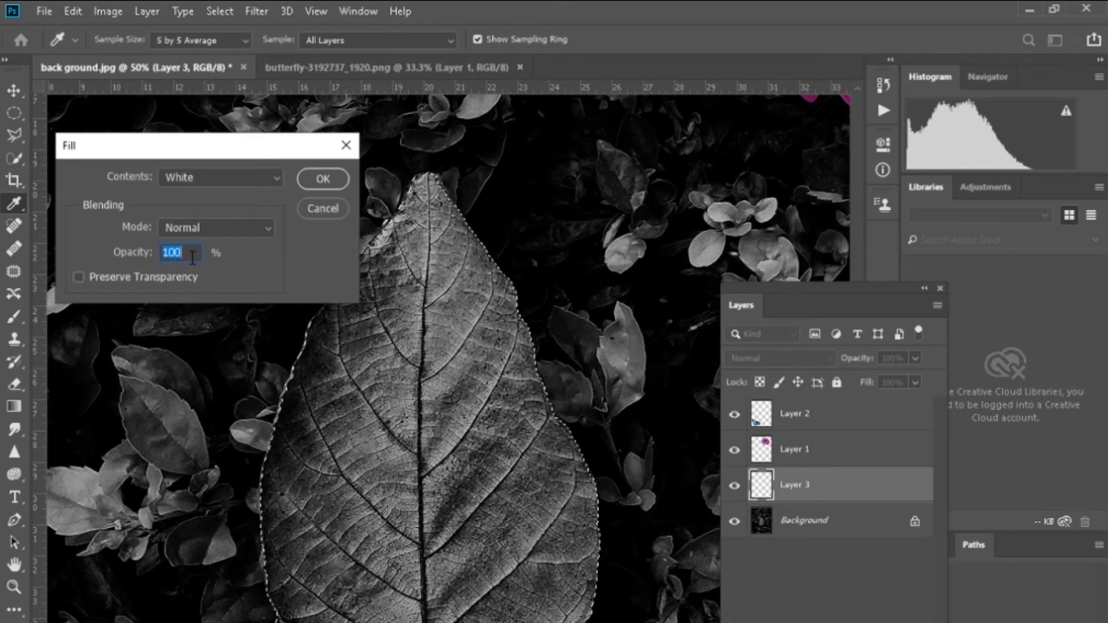
{"action": "left_click", "coordinate": [223, 177]}
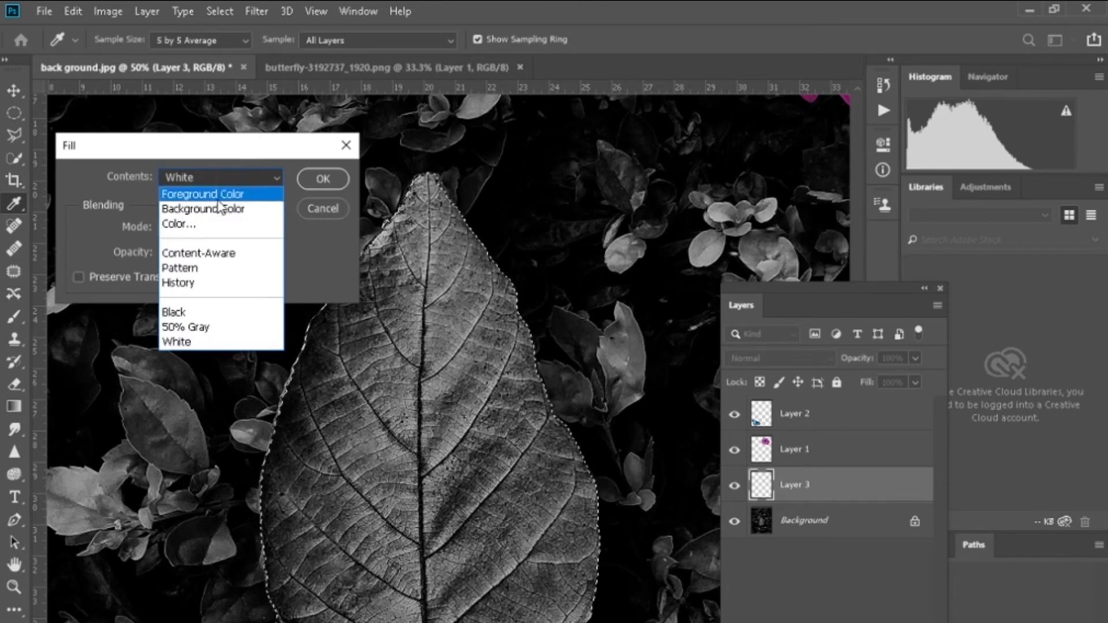
{"action": "left_click", "coordinate": [223, 209]}
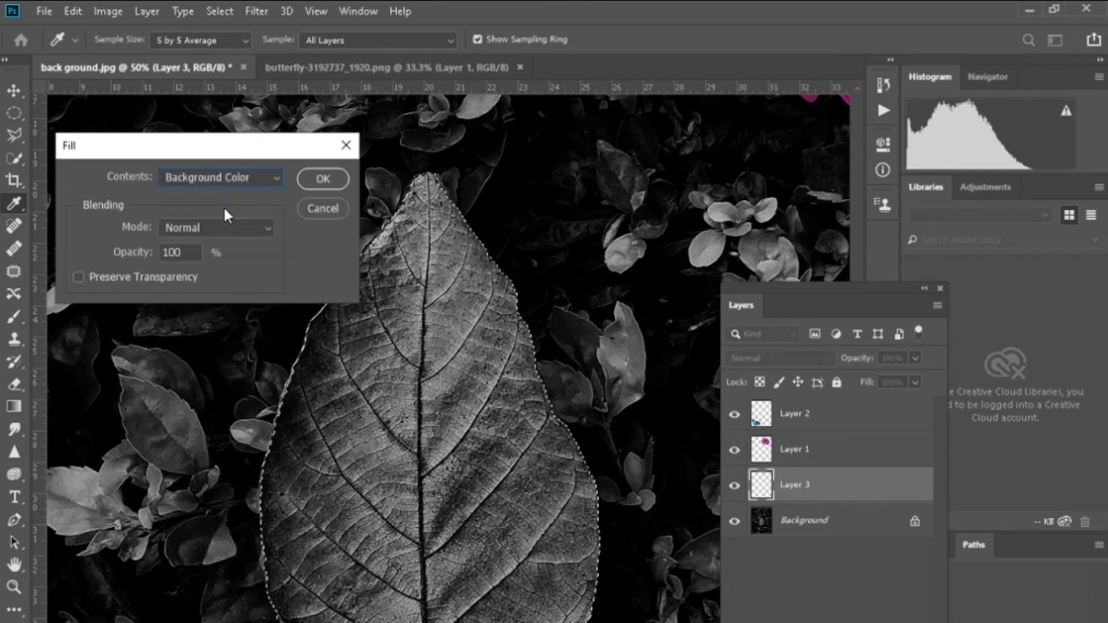
{"action": "left_click_drag", "start_coordinate": [190, 250], "coordinate": [143, 248]}
{"action": "left_click", "coordinate": [318, 176]}
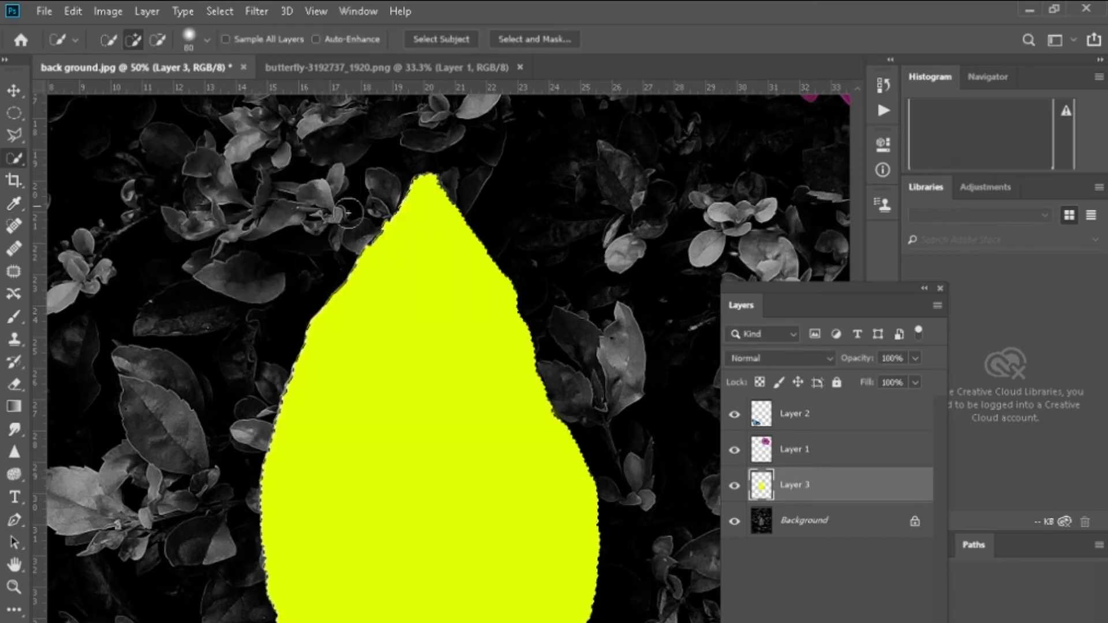
Undo the yellow fill, and try refilling the leaf selection on Layer 3 with the background color at 50% opacity before undoing that too
{"action": "key", "text": "ctrl+z"}
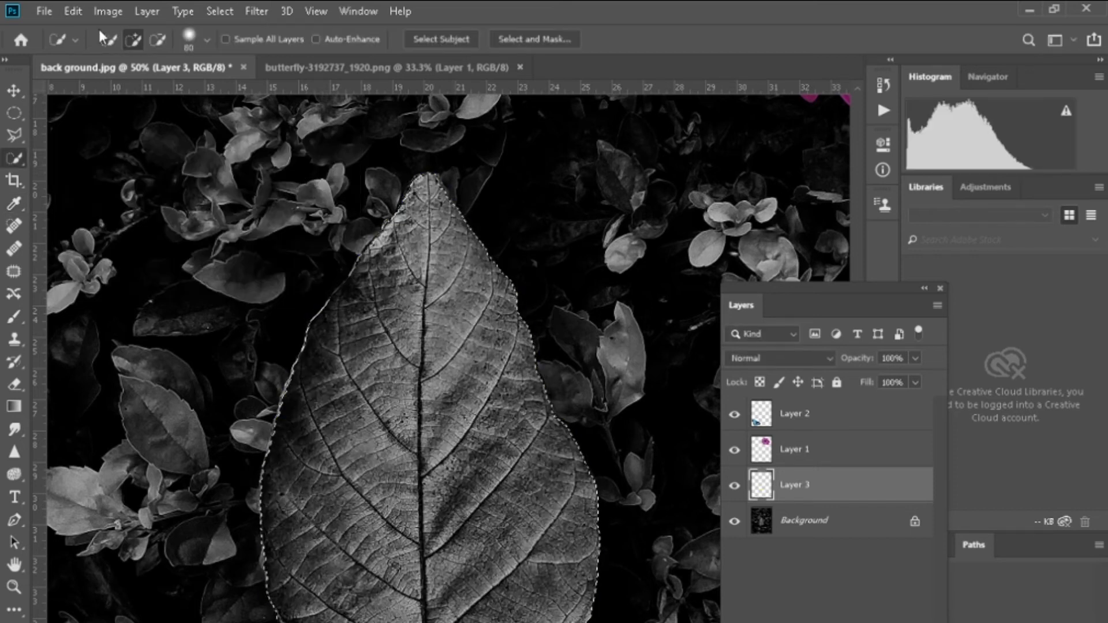
{"action": "left_click", "coordinate": [74, 12]}
{"action": "left_click", "coordinate": [107, 283]}
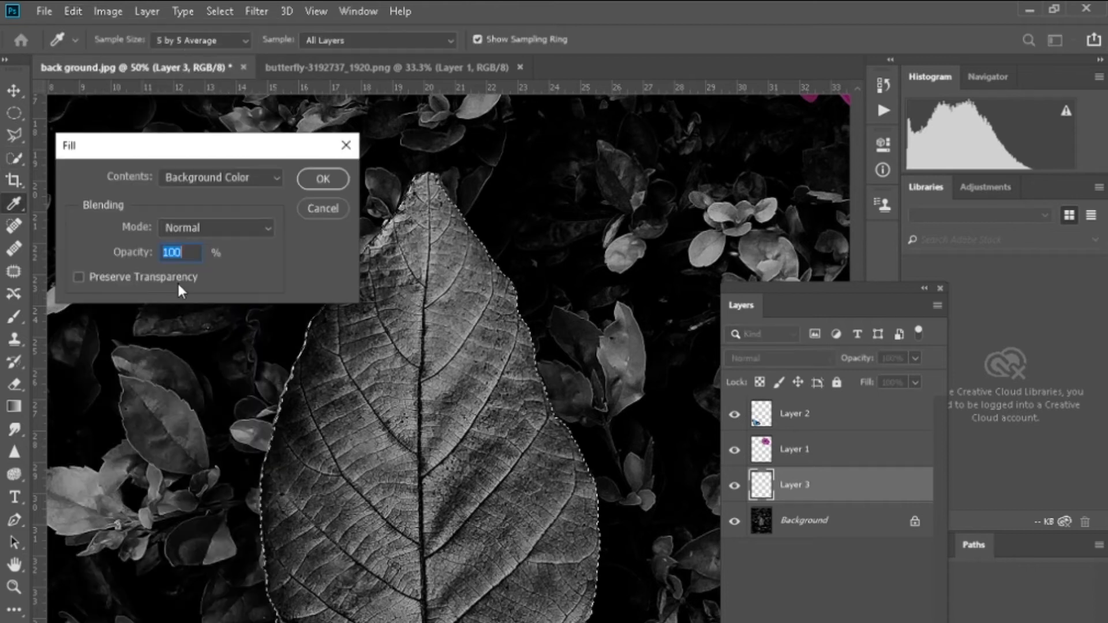
{"action": "type", "text": "50"}
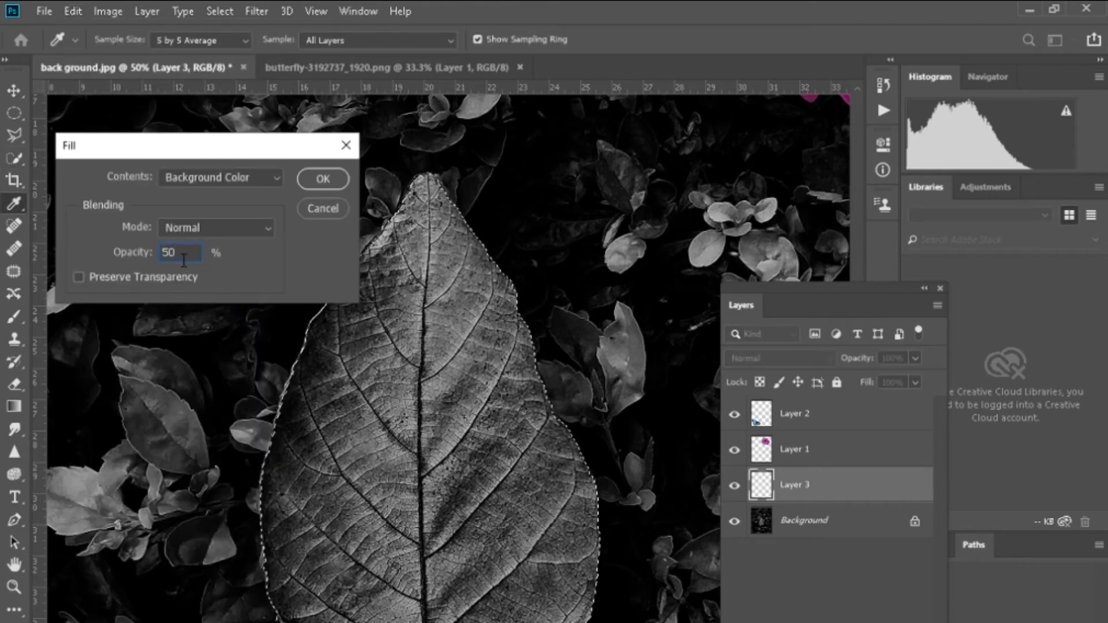
{"action": "left_click", "coordinate": [323, 179]}
{"action": "key", "text": "w"}
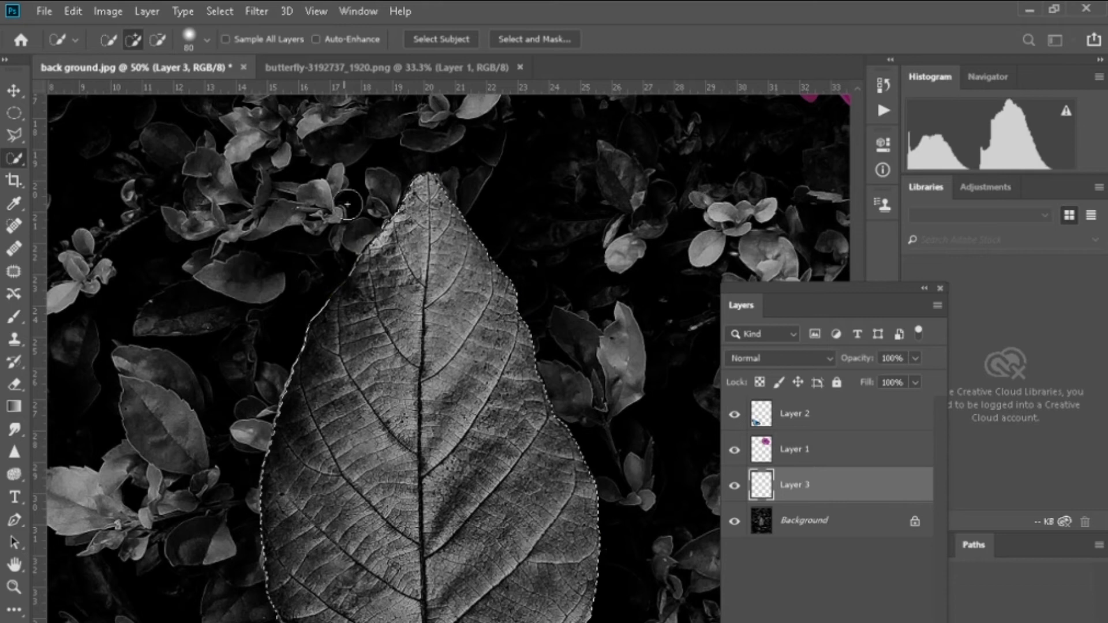
{"action": "key", "text": "ctrl+z"}
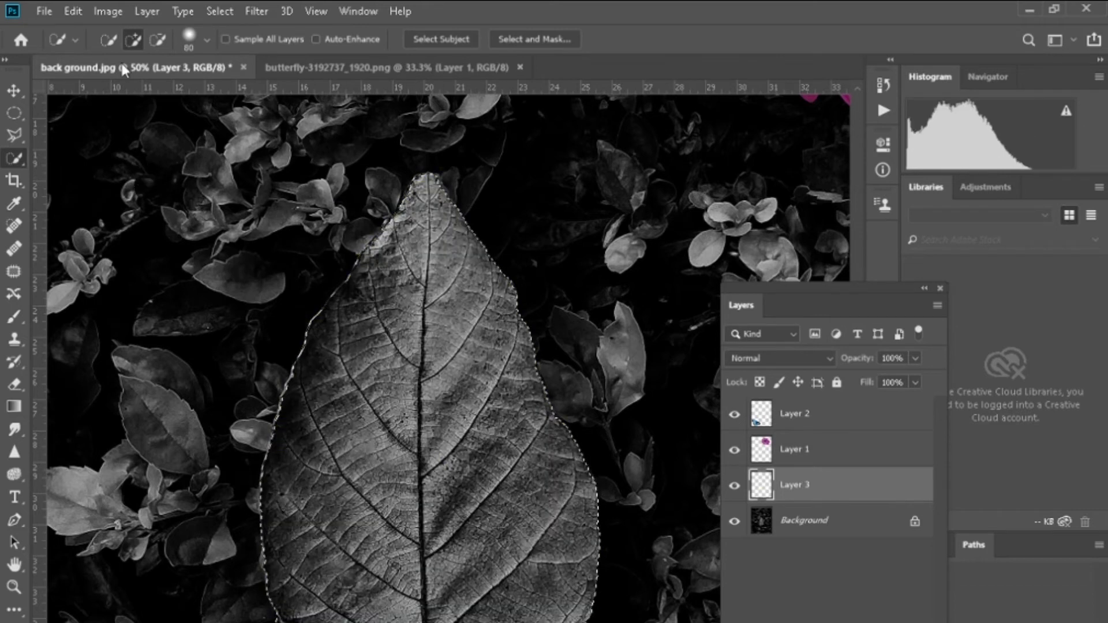
Fill the leaf selection on Layer 3 with the background color in Normal mode at 100% opacity
{"action": "key", "text": "shift+F5"}
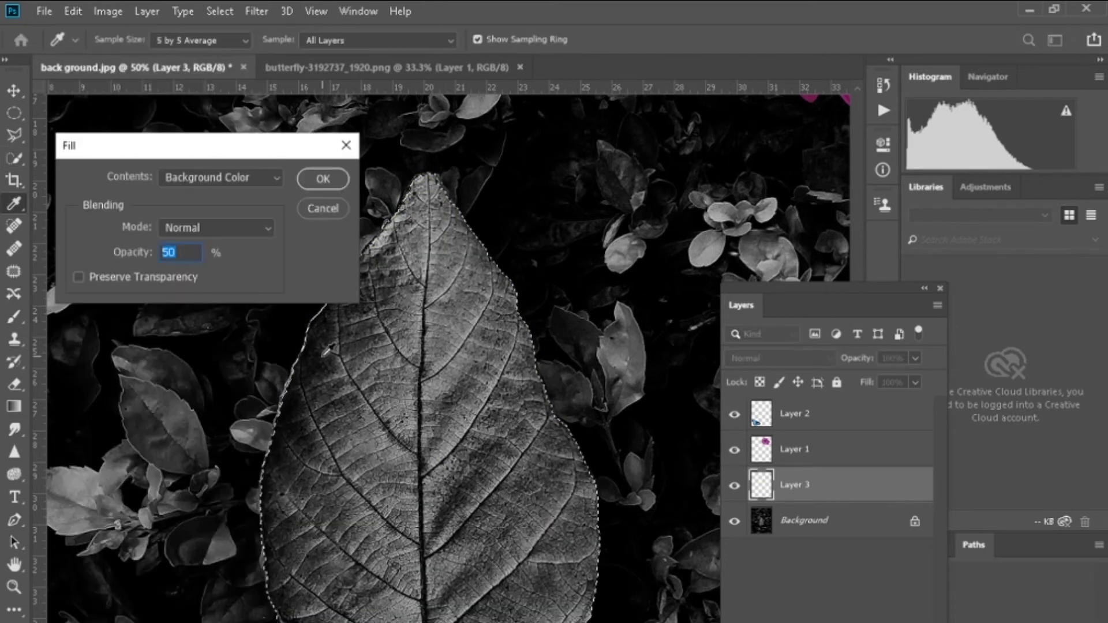
{"action": "type", "text": "100"}
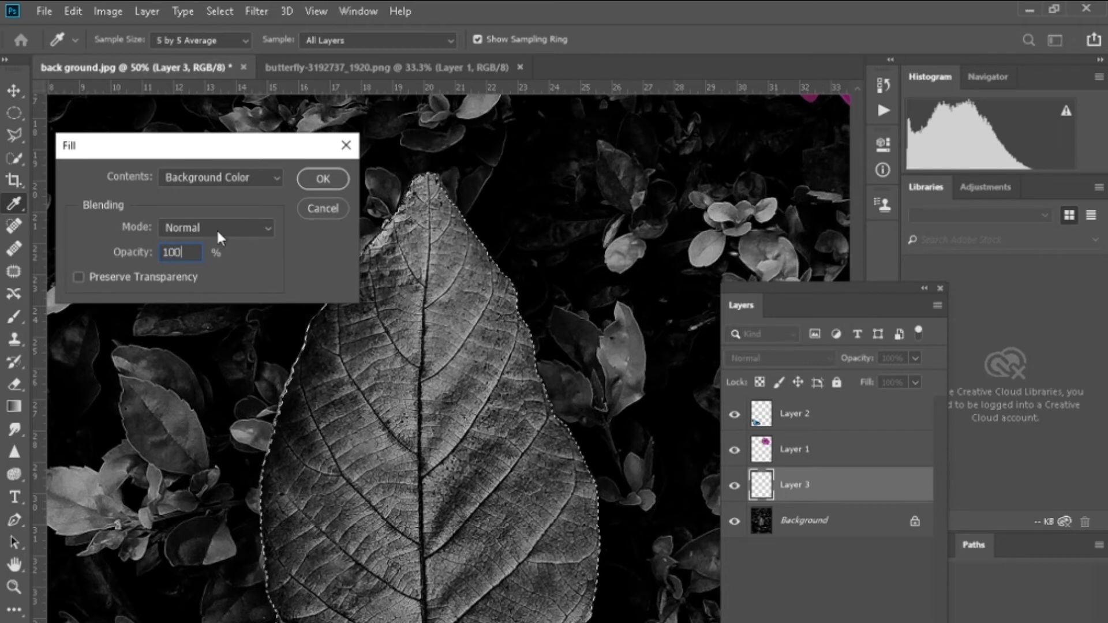
{"action": "left_click", "coordinate": [260, 228]}
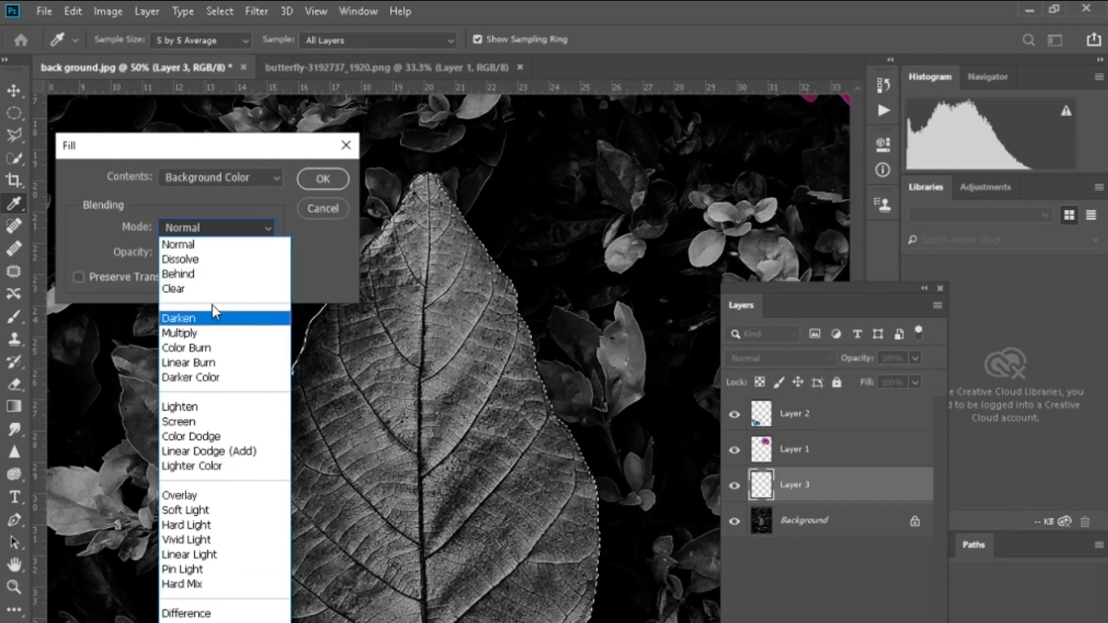
{"action": "left_click", "coordinate": [320, 245]}
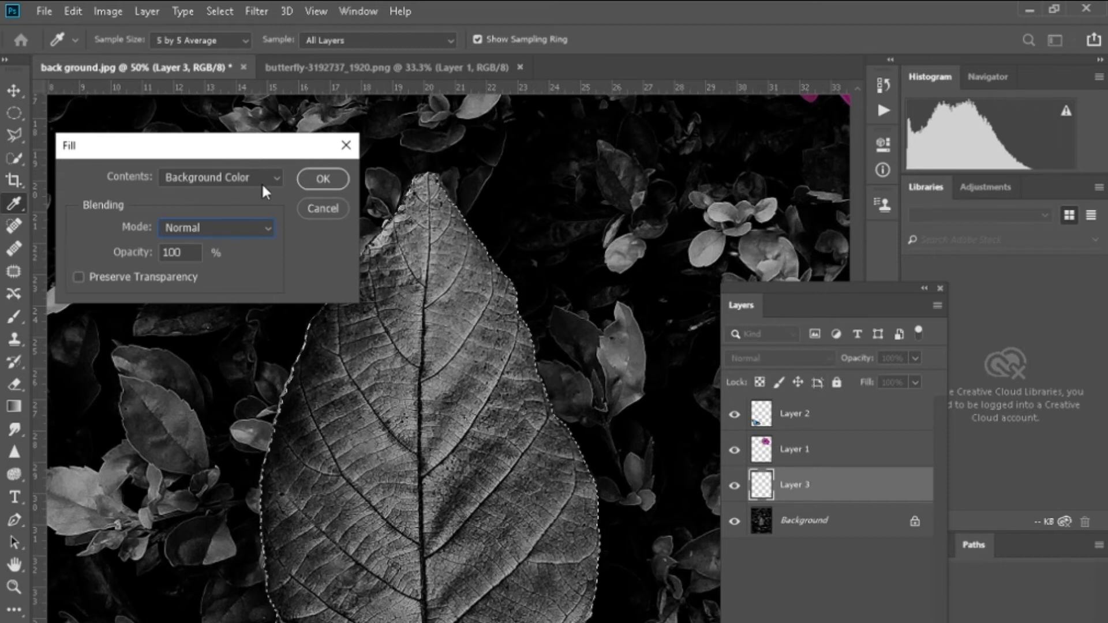
{"action": "left_click", "coordinate": [332, 181]}
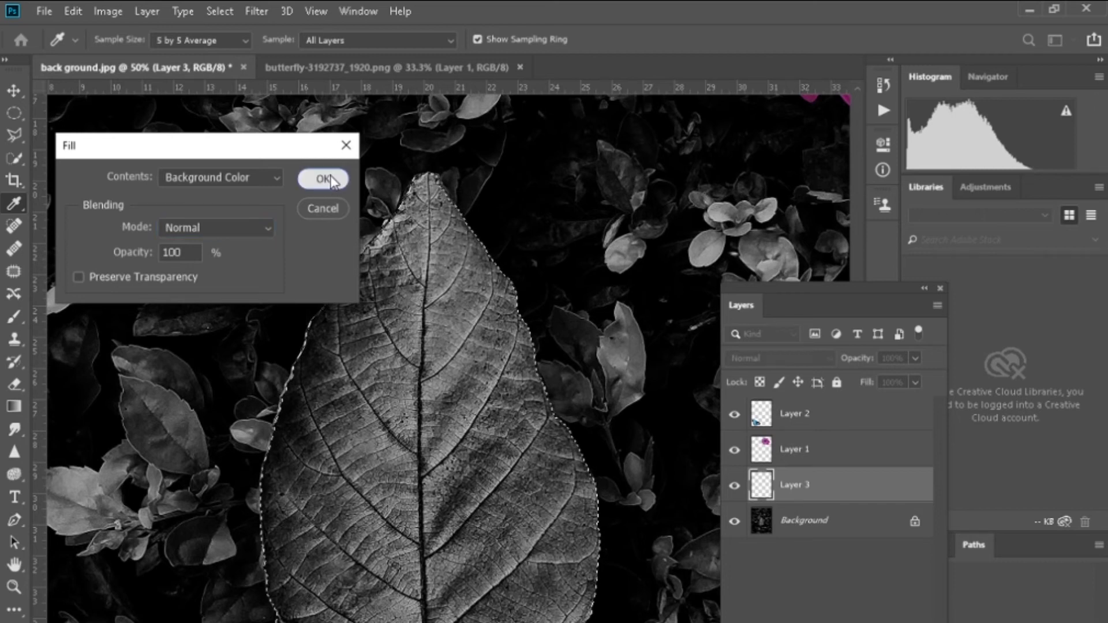
{"action": "left_click", "coordinate": [332, 180]}
{"action": "key", "text": "w"}
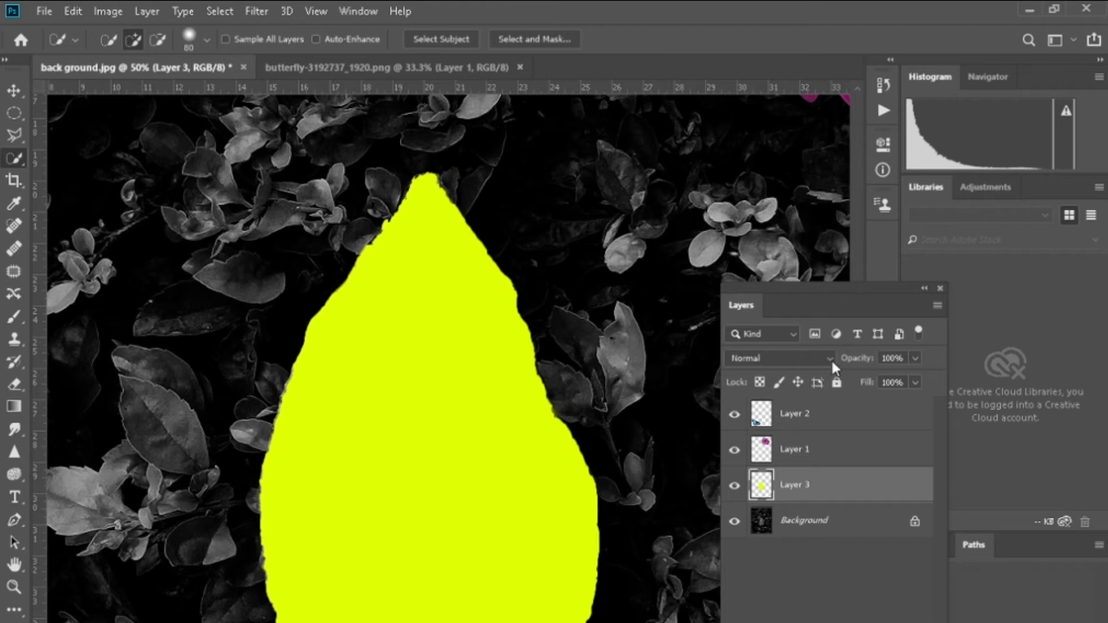
Try the Dissolve blending mode on Layer 3, and set the layer to Overlay instead
{"action": "left_click", "coordinate": [835, 357]}
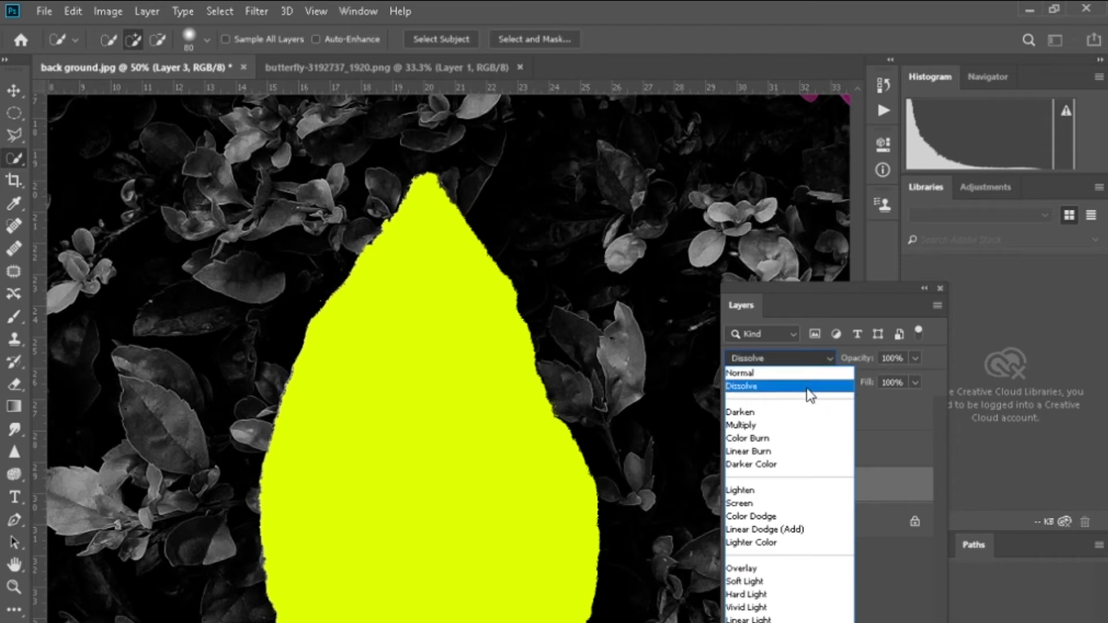
{"action": "left_click", "coordinate": [810, 394]}
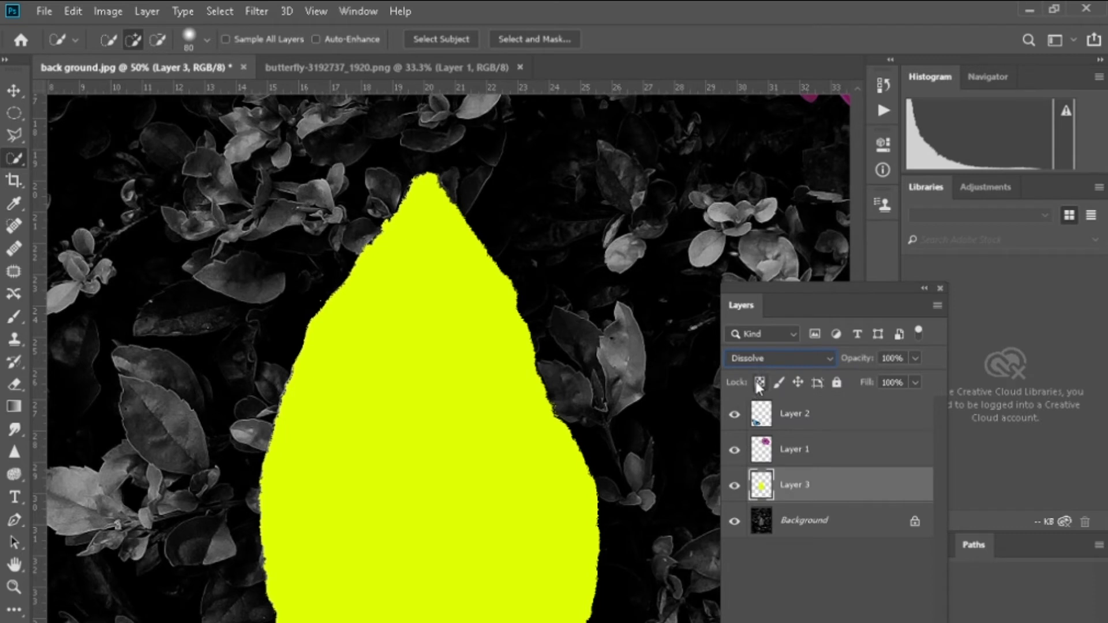
{"action": "left_click", "coordinate": [767, 358]}
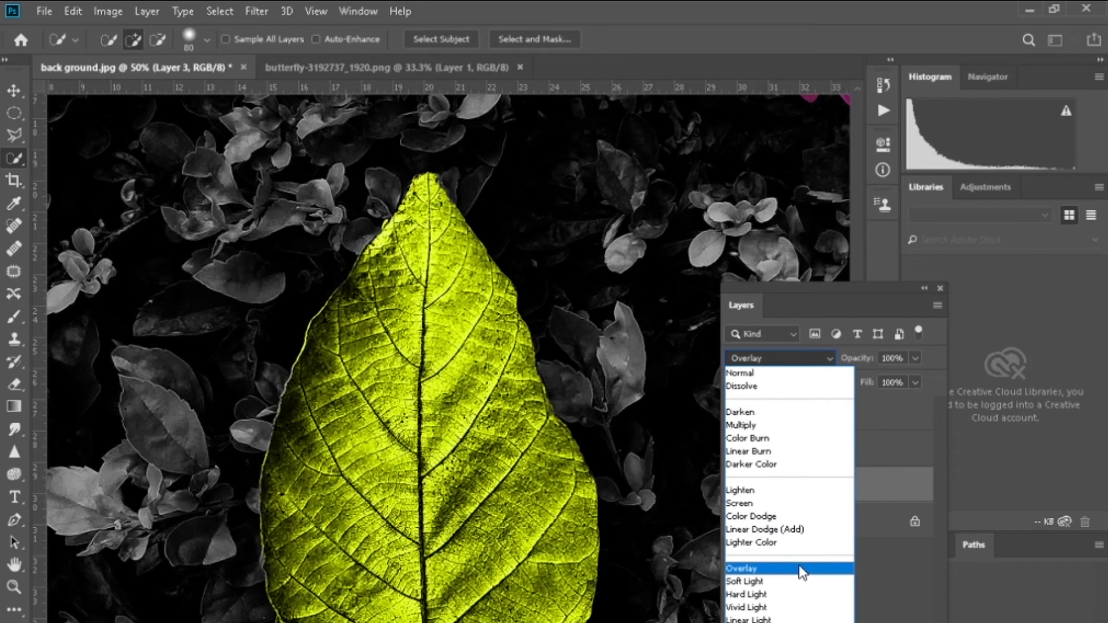
{"action": "left_click", "coordinate": [802, 571]}
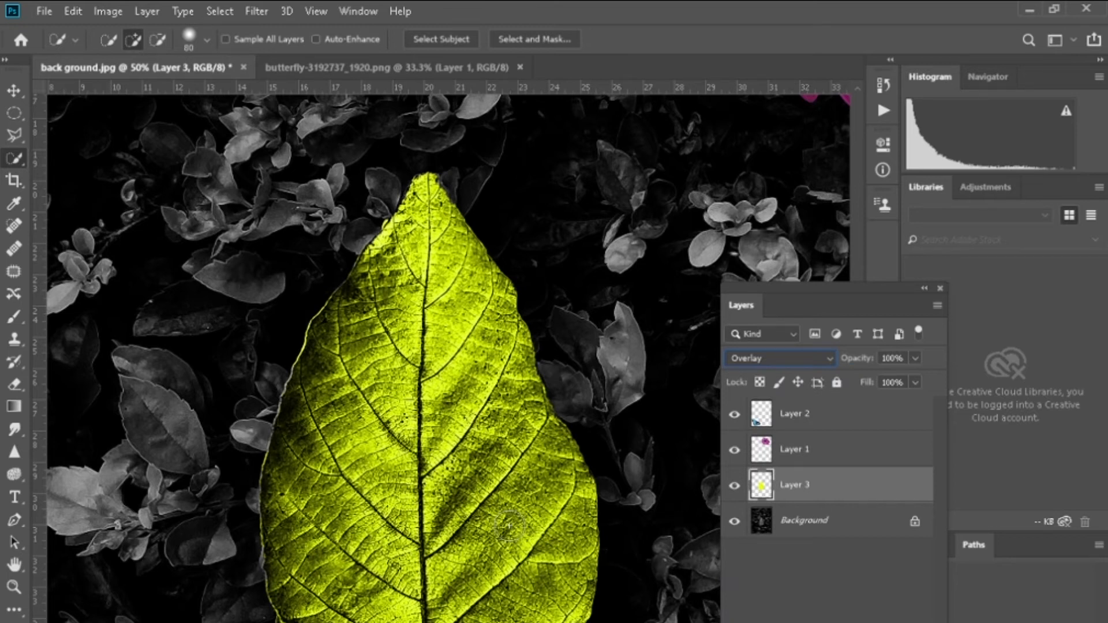
{"action": "scroll", "coordinate": [507, 523], "scroll_direction": "down", "scroll_amount": 4}
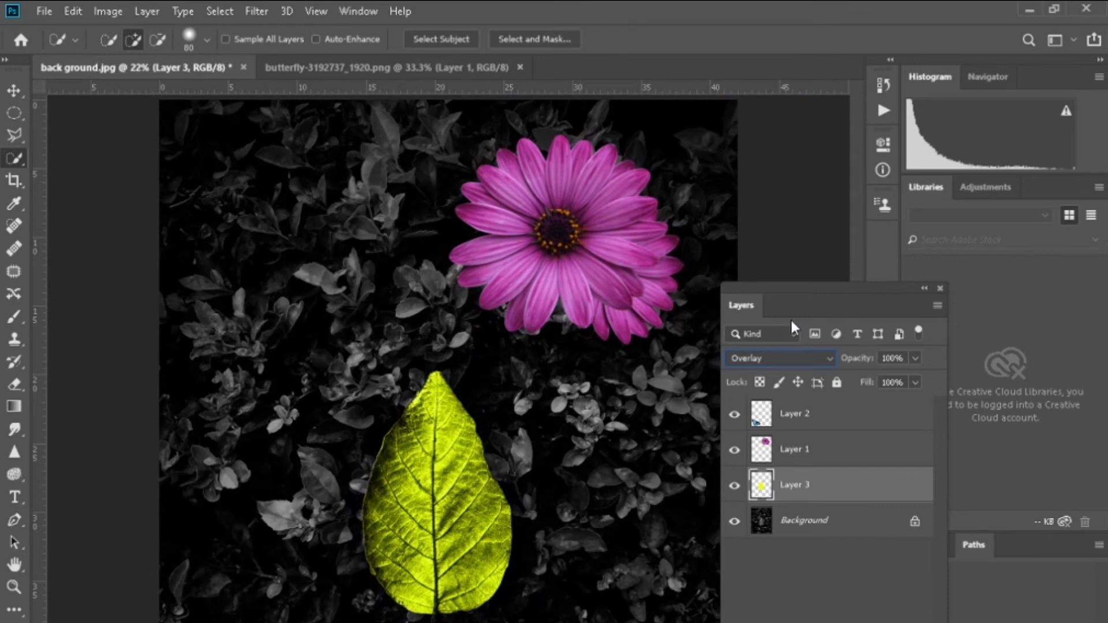
{"action": "left_click_drag", "start_coordinate": [795, 283], "coordinate": [858, 260]}
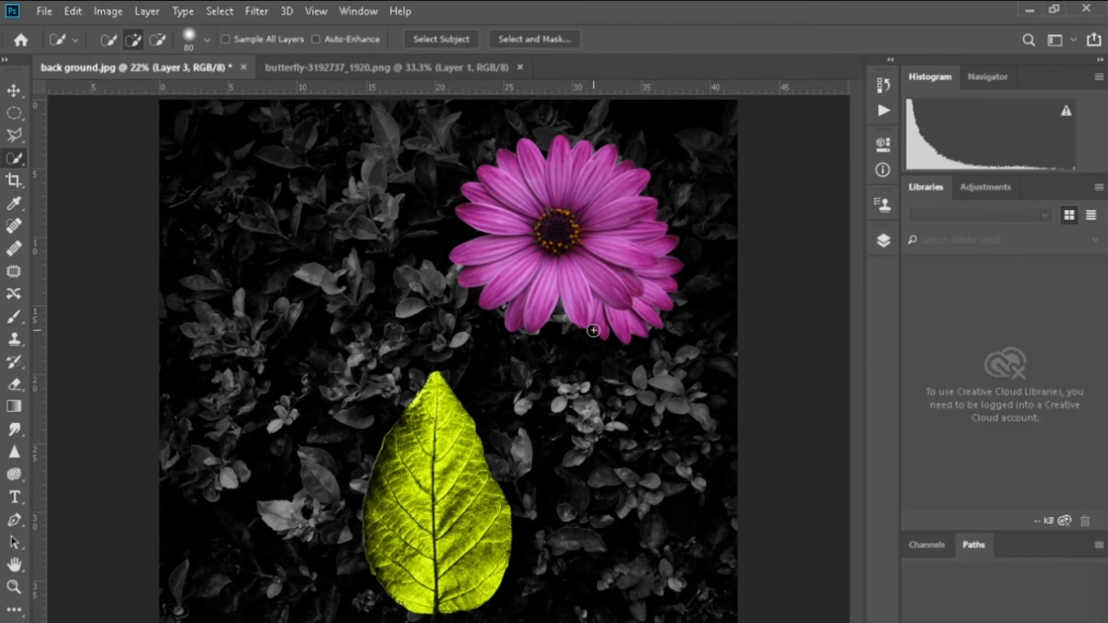
In the butterfly document, scale the butterfly down proportionally to about 47.5% and apply the transform
{"action": "key", "text": "v"}
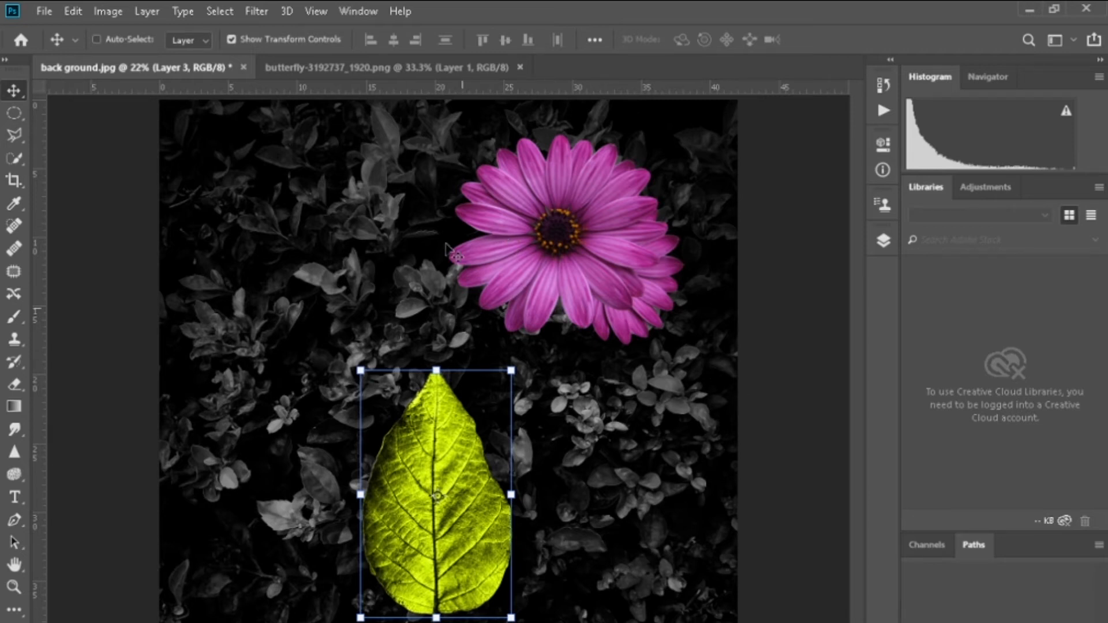
{"action": "left_click", "coordinate": [376, 68]}
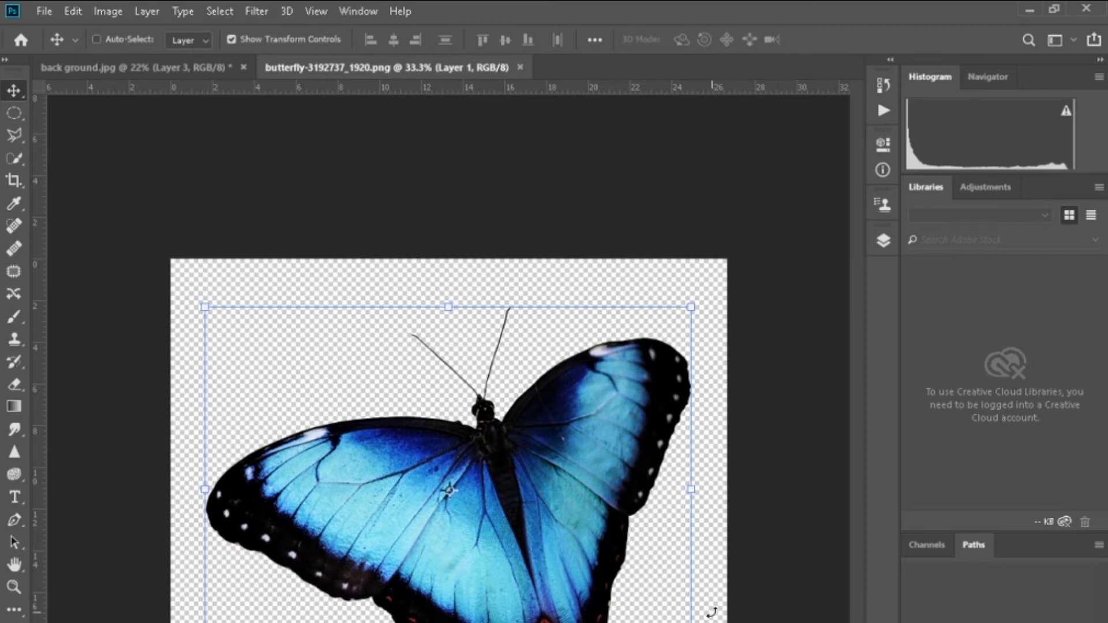
{"action": "left_click_drag", "start_coordinate": [691, 621], "coordinate": [442, 484]}
{"action": "key", "text": "Return"}
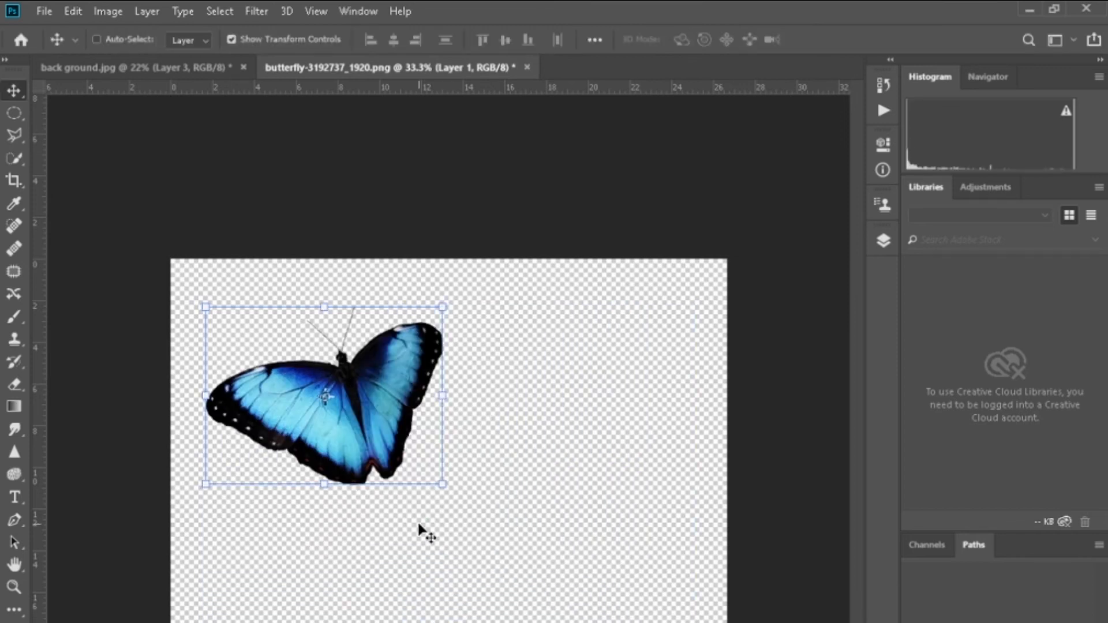
{"action": "key", "text": "ctrl+z"}
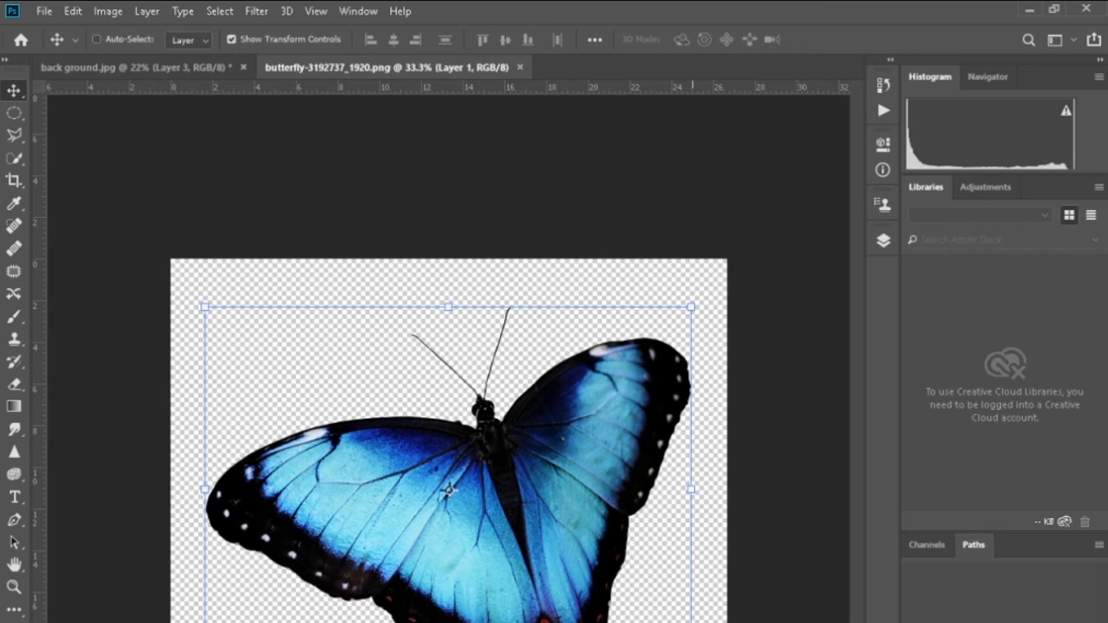
{"action": "left_click_drag", "start_coordinate": [691, 620], "coordinate": [408, 517]}
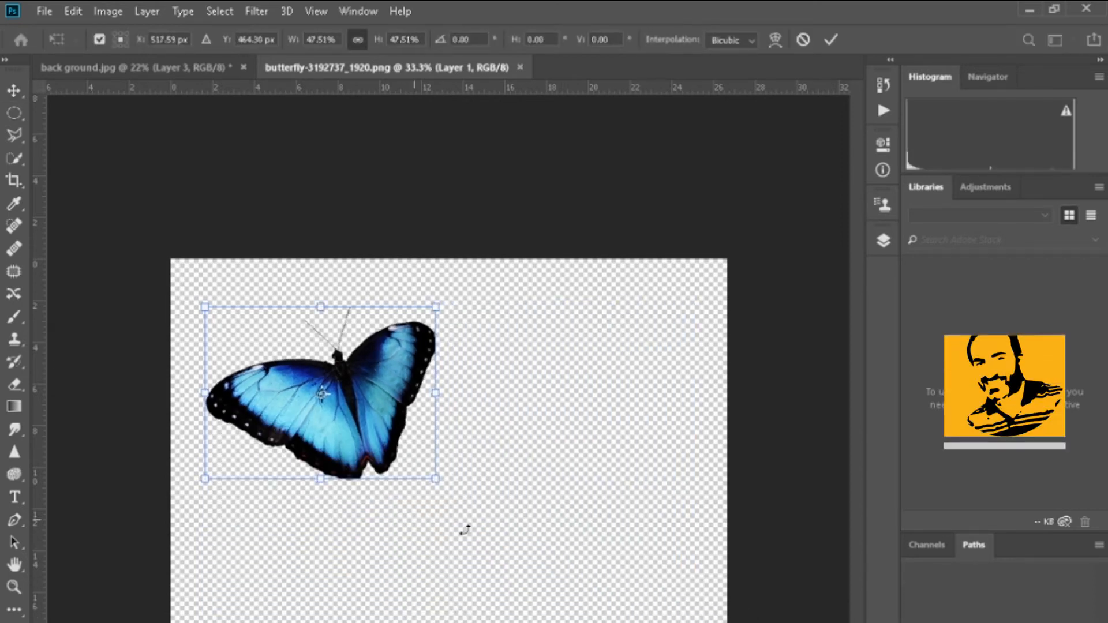
{"action": "key", "text": "Return"}
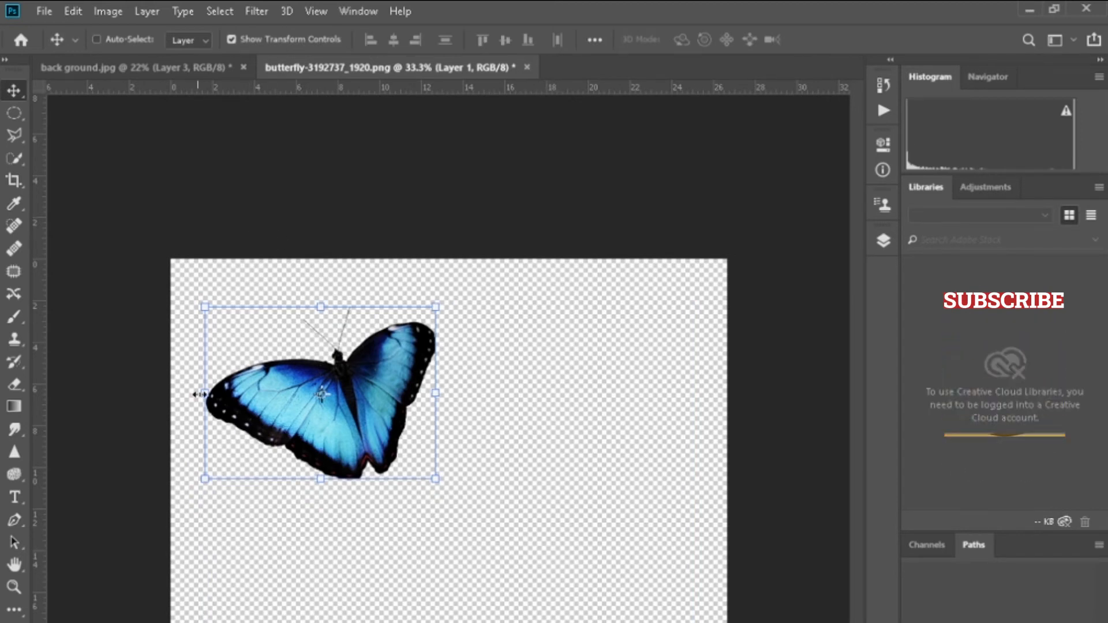
Define the scaled-down butterfly image as a pattern named "small butterfly"
{"action": "left_click", "coordinate": [70, 13]}
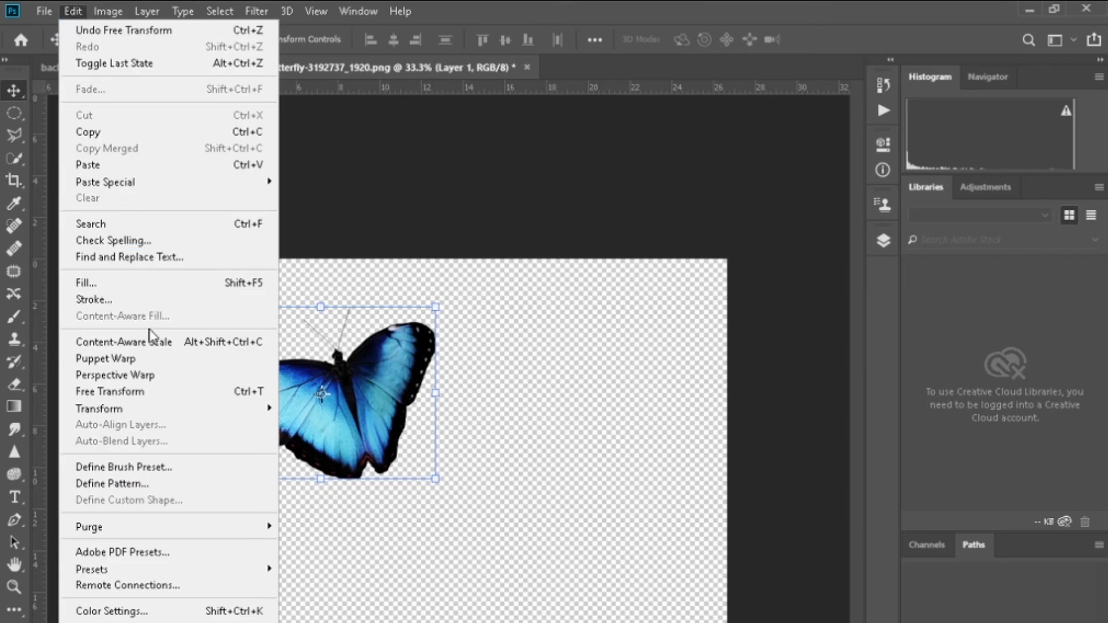
{"action": "left_click", "coordinate": [160, 490]}
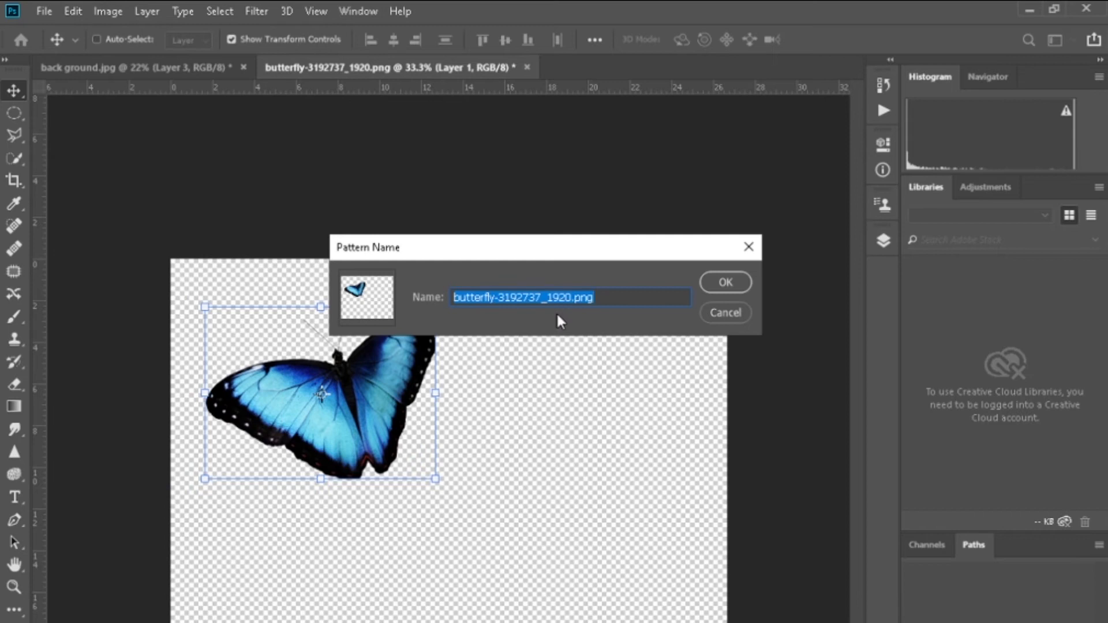
{"action": "type", "text": "sma"}
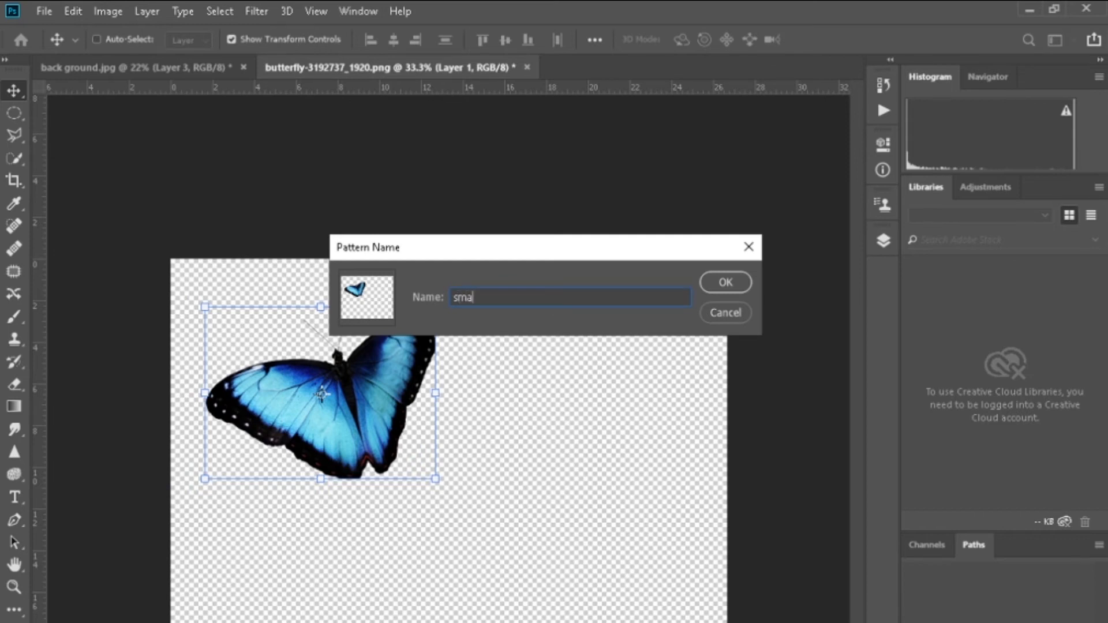
{"action": "type", "text": "ll butterfly"}
{"action": "left_click", "coordinate": [719, 283]}
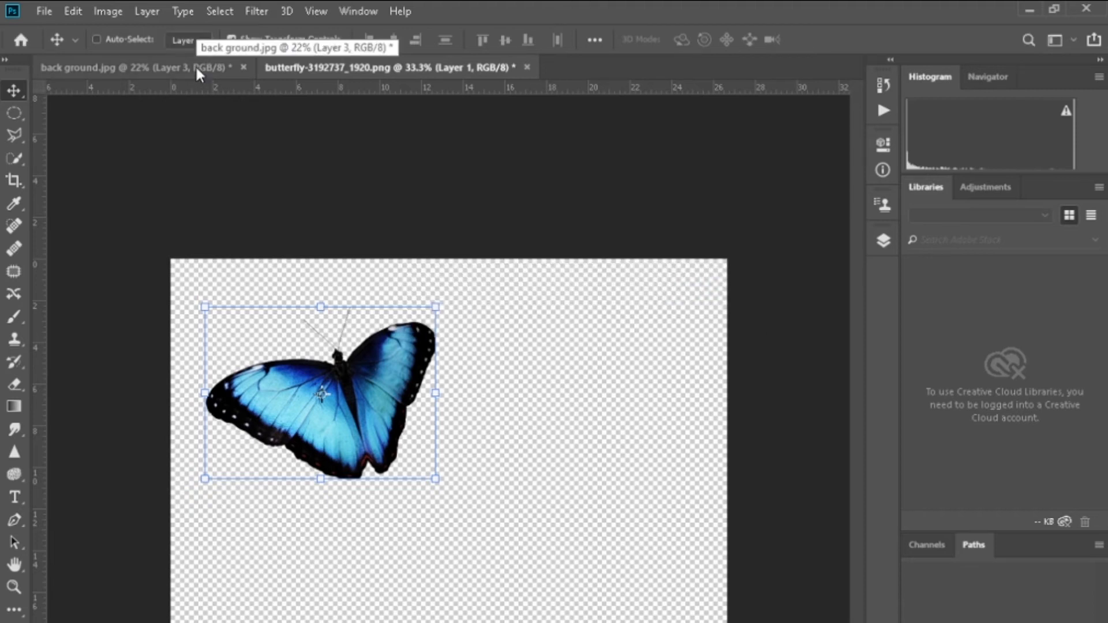
Return to the back ground.jpg document and add a new empty layer at the top of the layer stack
{"action": "left_click", "coordinate": [195, 65]}
{"action": "key", "text": "ctrl+minus"}
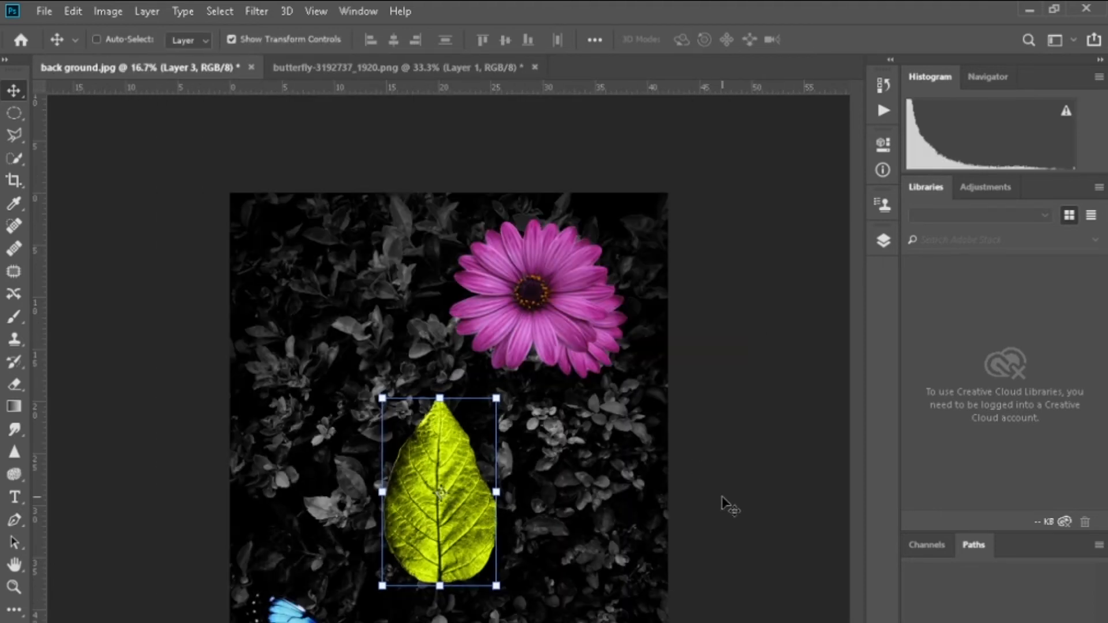
{"action": "key", "text": "F7"}
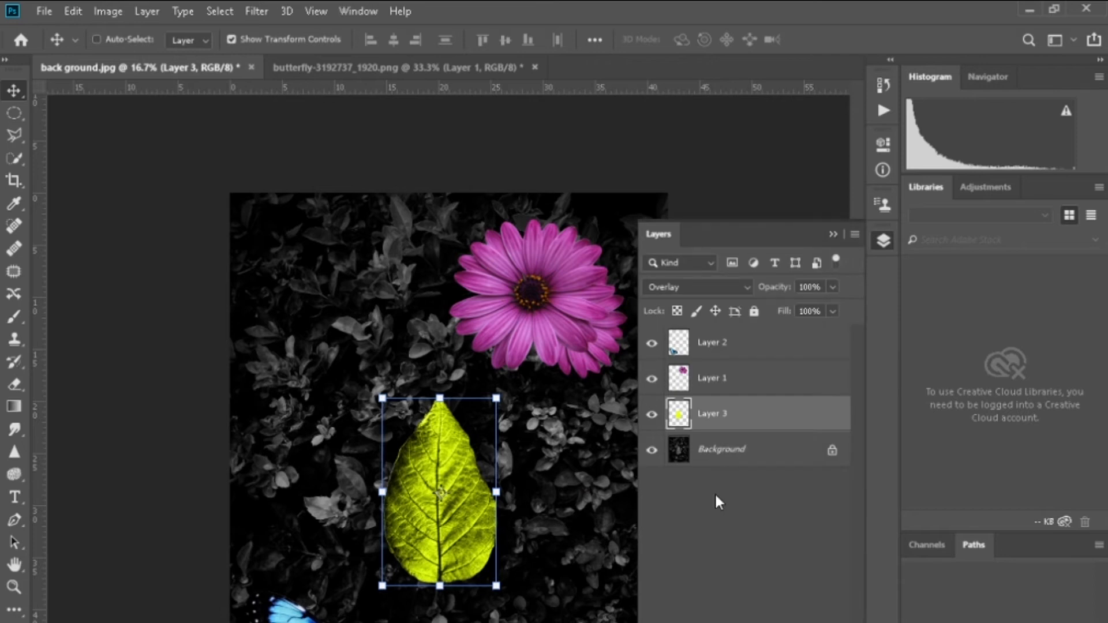
{"action": "left_click_drag", "start_coordinate": [679, 228], "coordinate": [764, 269]}
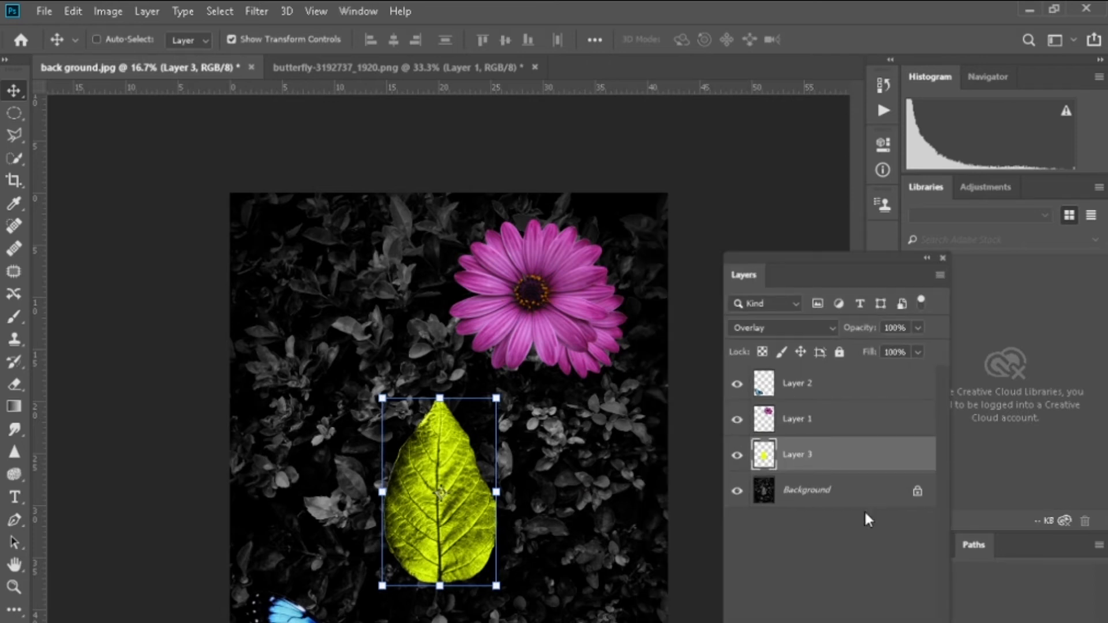
{"action": "left_click", "coordinate": [864, 510]}
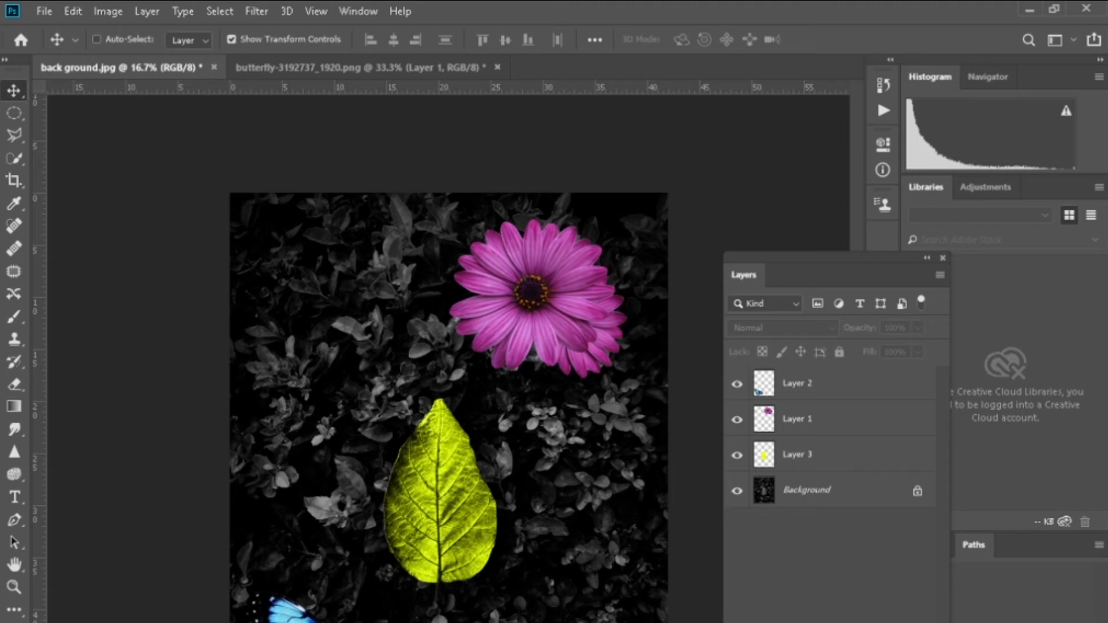
{"action": "key", "text": "ctrl+alt+shift+n"}
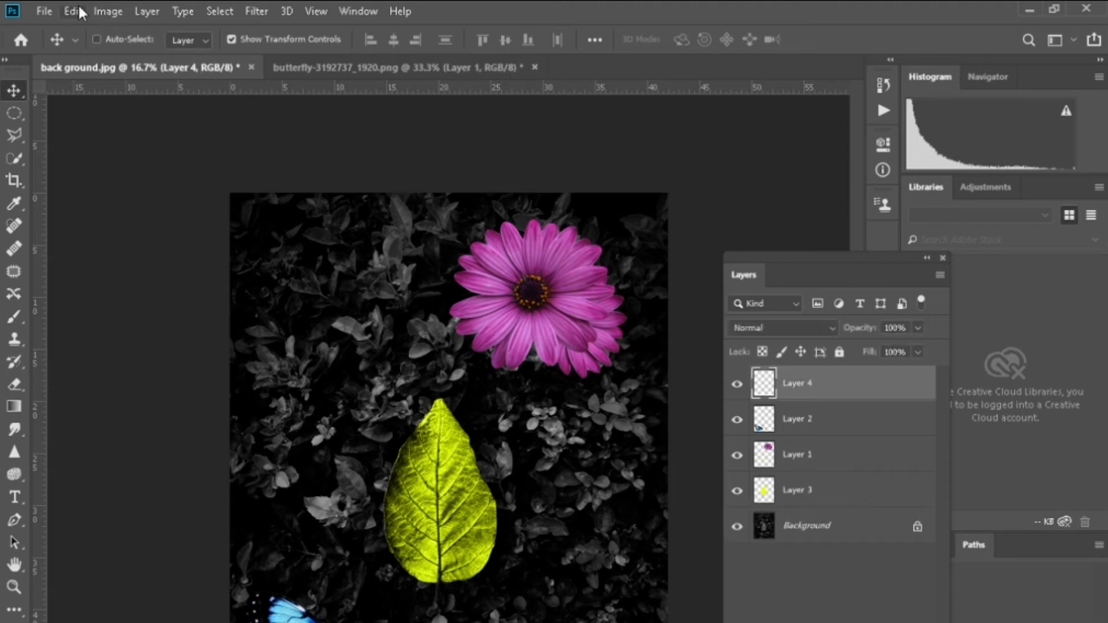
Fill the new top layer with the small butterfly pattern in Normal mode at 100% opacity
{"action": "left_click", "coordinate": [79, 8]}
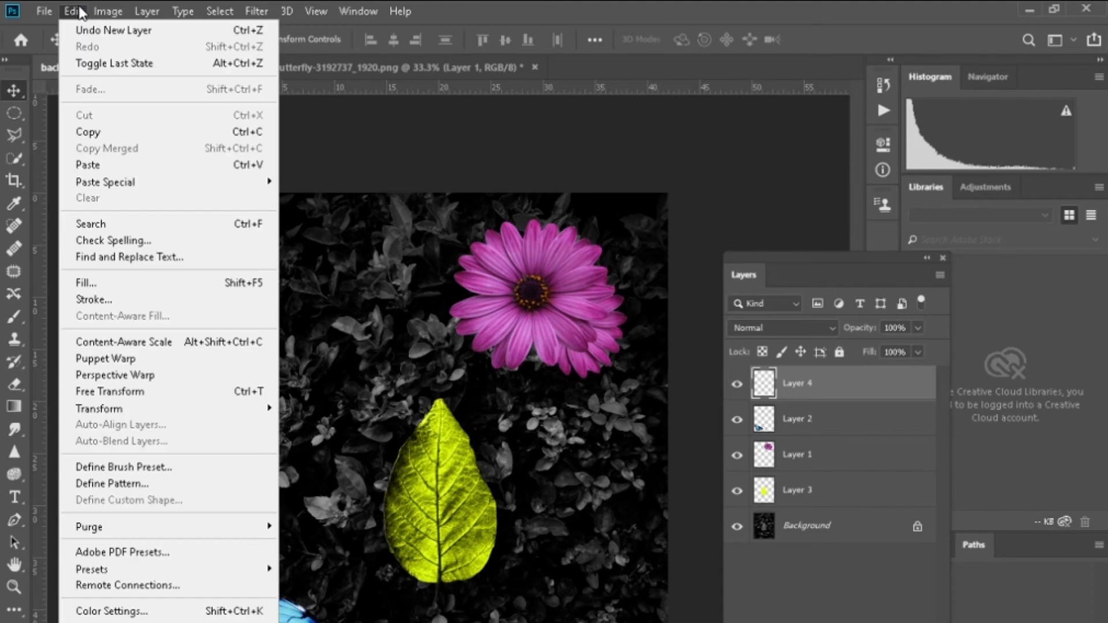
{"action": "left_click", "coordinate": [123, 283]}
{"action": "left_click", "coordinate": [219, 178]}
{"action": "left_click", "coordinate": [217, 278]}
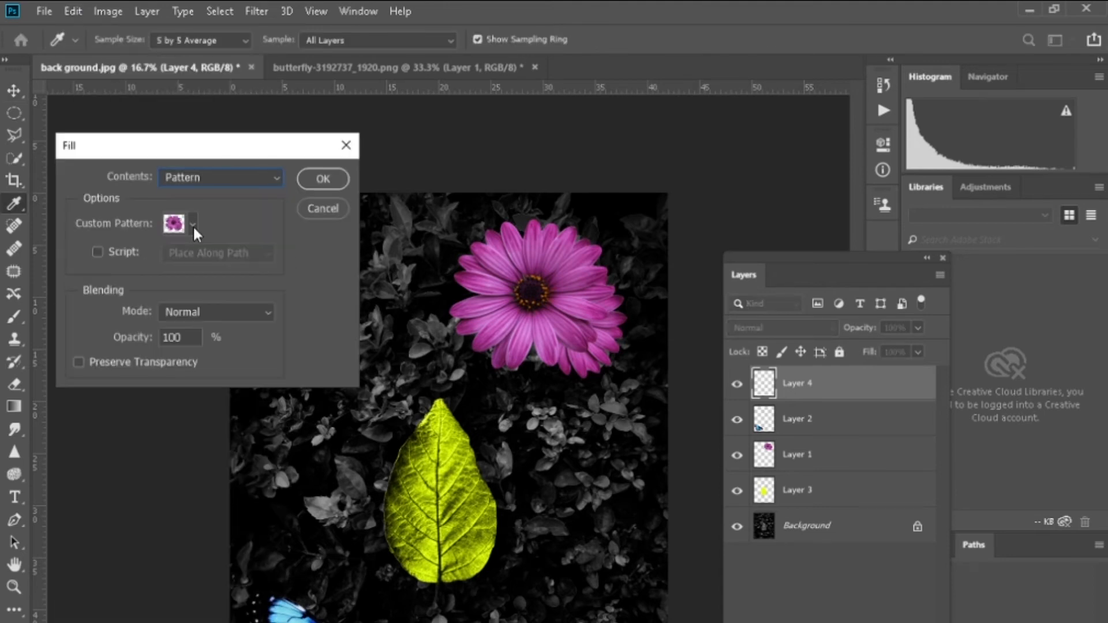
{"action": "left_click", "coordinate": [193, 224]}
{"action": "left_click", "coordinate": [140, 346]}
{"action": "left_click", "coordinate": [323, 179]}
{"action": "key", "text": "v"}
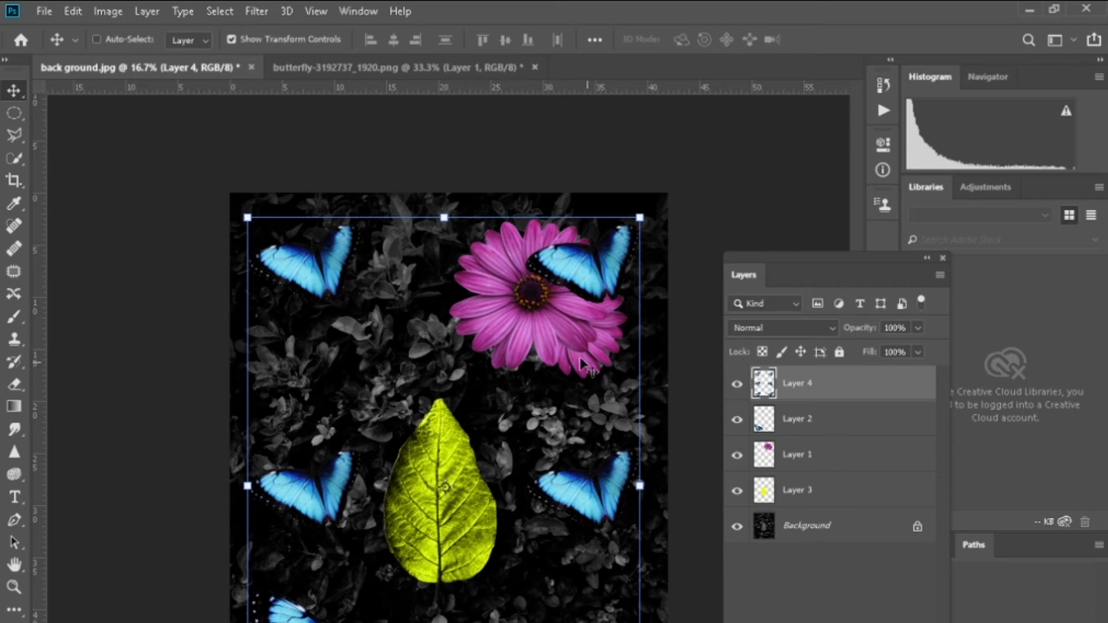
Undo the plain butterfly pattern fill on Layer 4
{"action": "key", "text": "ctrl+z"}
Try filling Layer 4 with the small butterfly pattern using the Brick Fill script, and undo the fill
{"action": "left_click", "coordinate": [72, 11]}
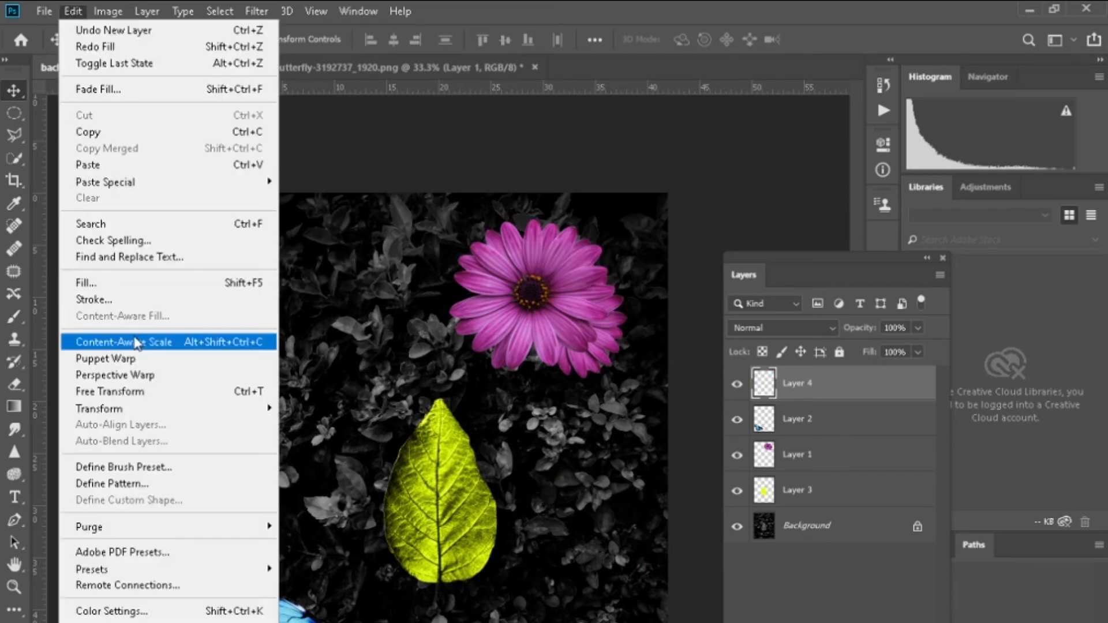
{"action": "left_click", "coordinate": [87, 283]}
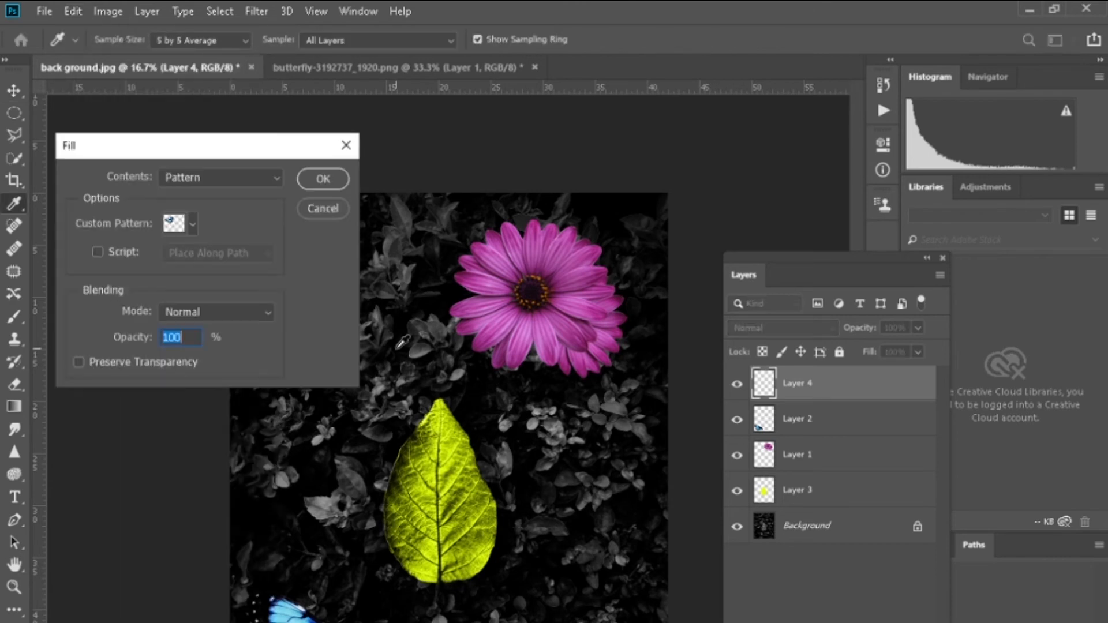
{"action": "left_click", "coordinate": [106, 251]}
{"action": "left_click", "coordinate": [248, 253]}
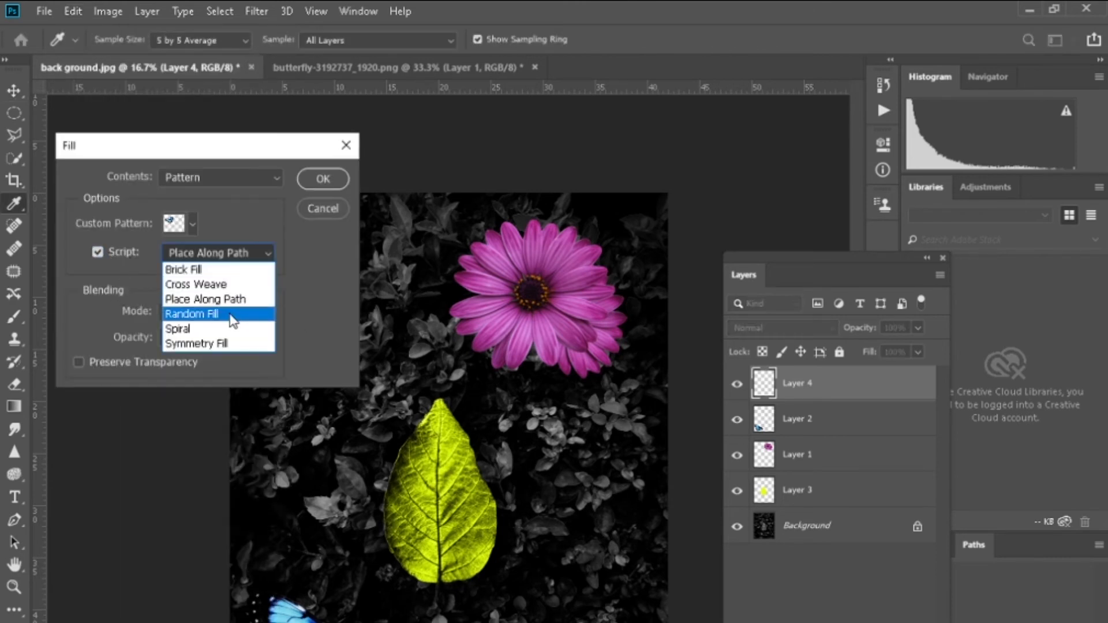
{"action": "left_click", "coordinate": [233, 314]}
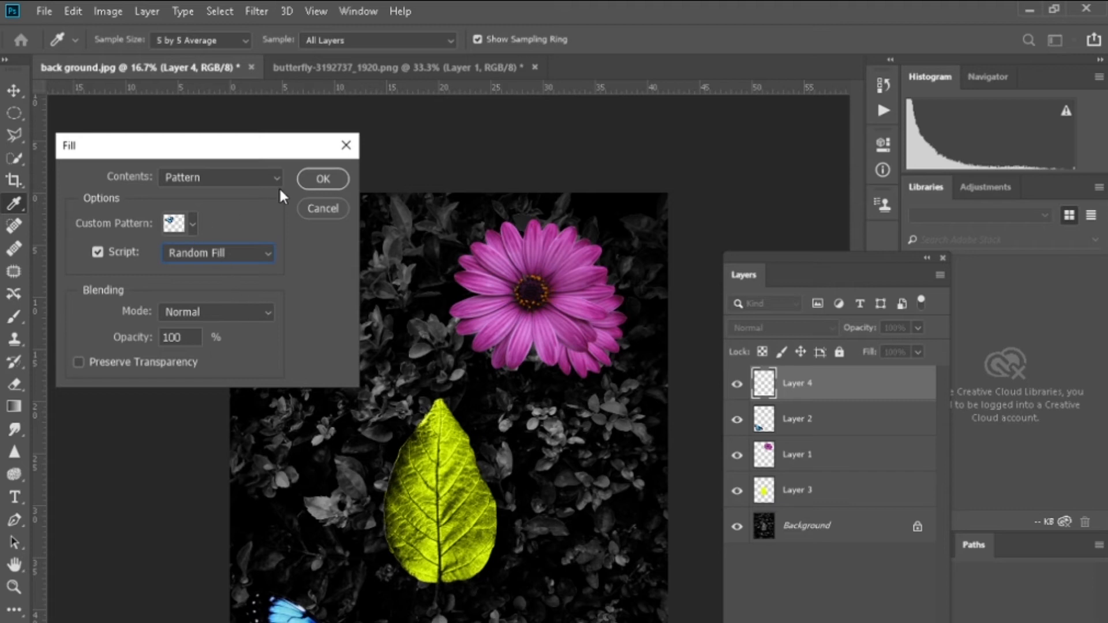
{"action": "left_click", "coordinate": [228, 253]}
{"action": "left_click", "coordinate": [225, 268]}
{"action": "left_click", "coordinate": [310, 179]}
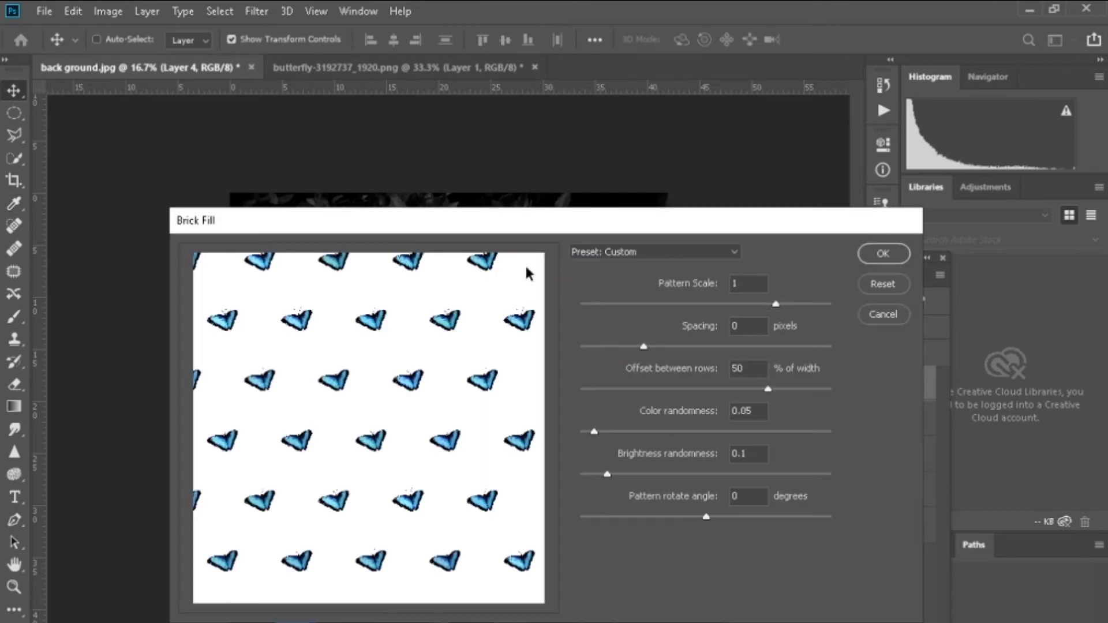
{"action": "left_click", "coordinate": [882, 254]}
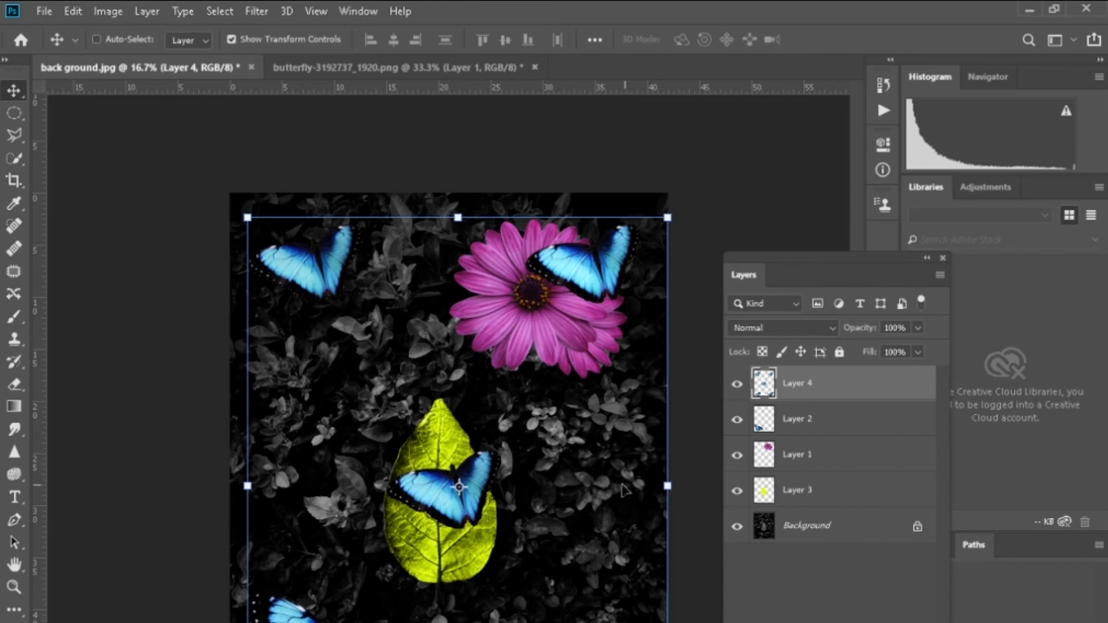
{"action": "key", "text": "ctrl+z"}
Try filling Layer 4 with the butterfly pattern using the Cross Weave script, and undo the fill
{"action": "left_click", "coordinate": [75, 13]}
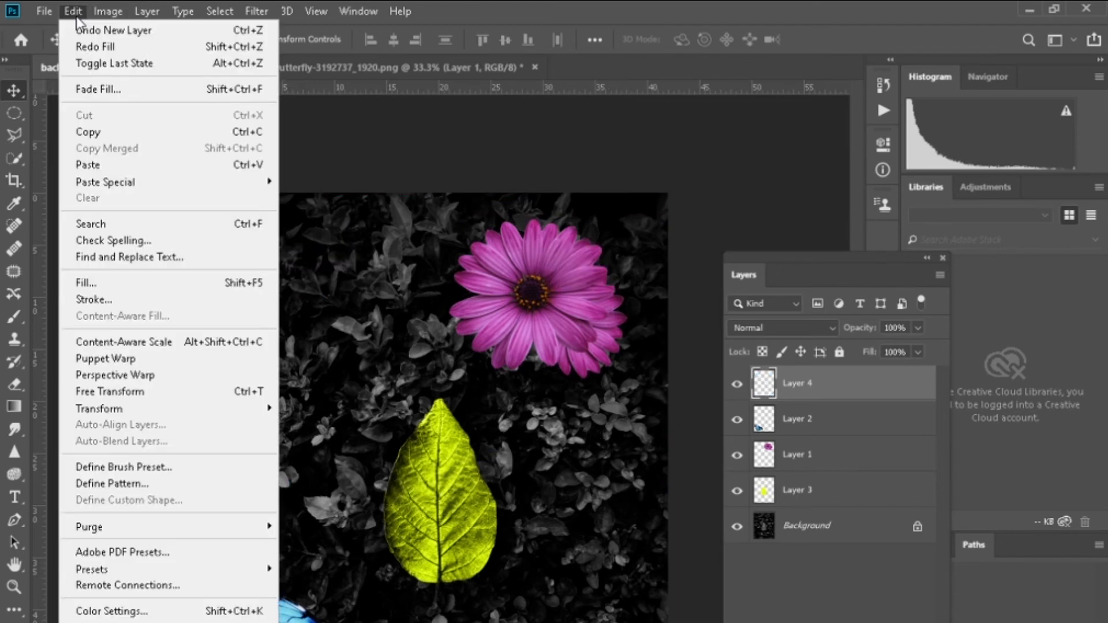
{"action": "left_click", "coordinate": [110, 282]}
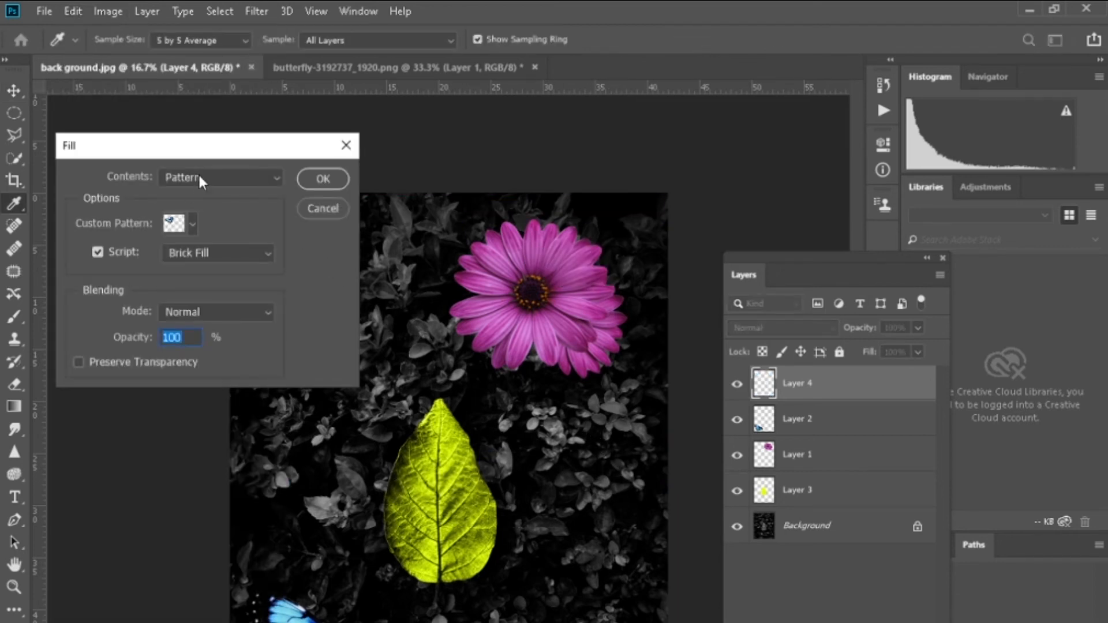
{"action": "left_click", "coordinate": [247, 254]}
{"action": "left_click", "coordinate": [239, 288]}
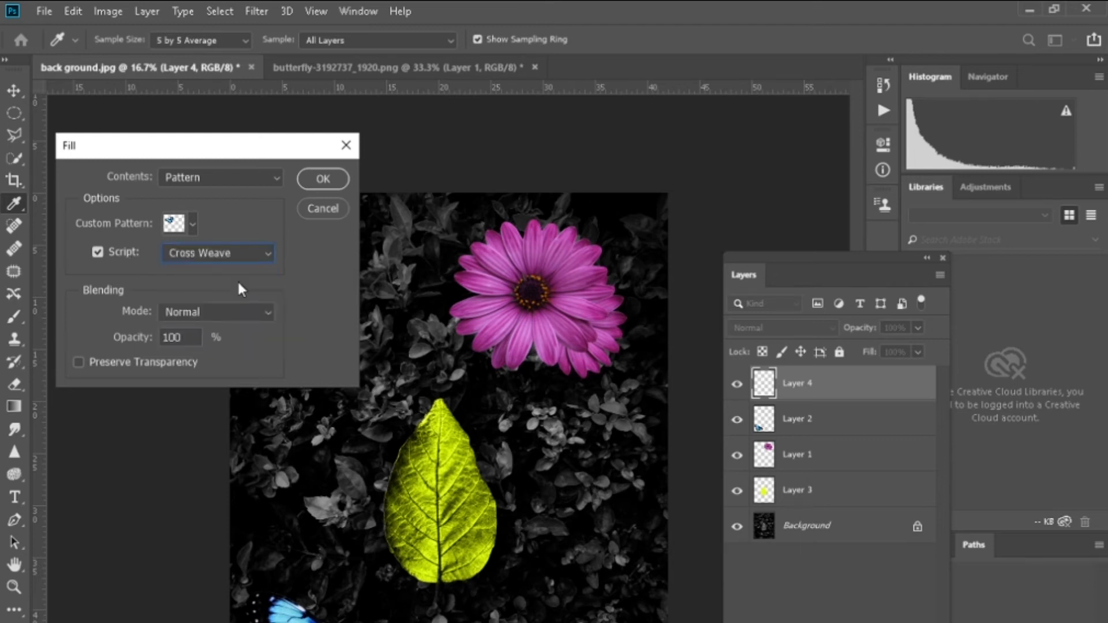
{"action": "left_click", "coordinate": [322, 180]}
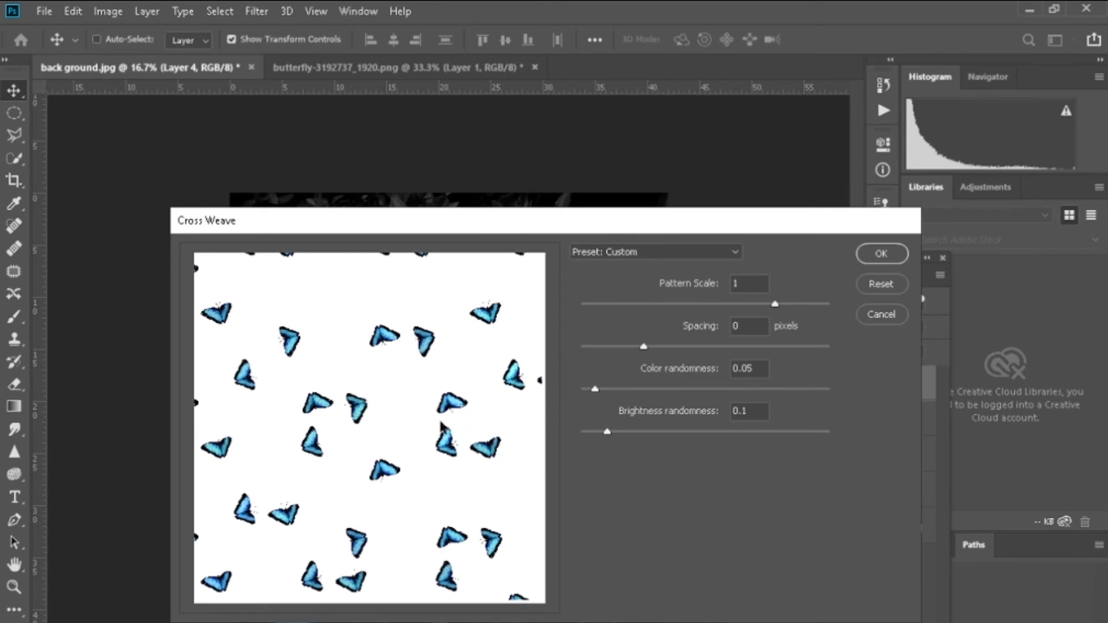
{"action": "left_click", "coordinate": [881, 254]}
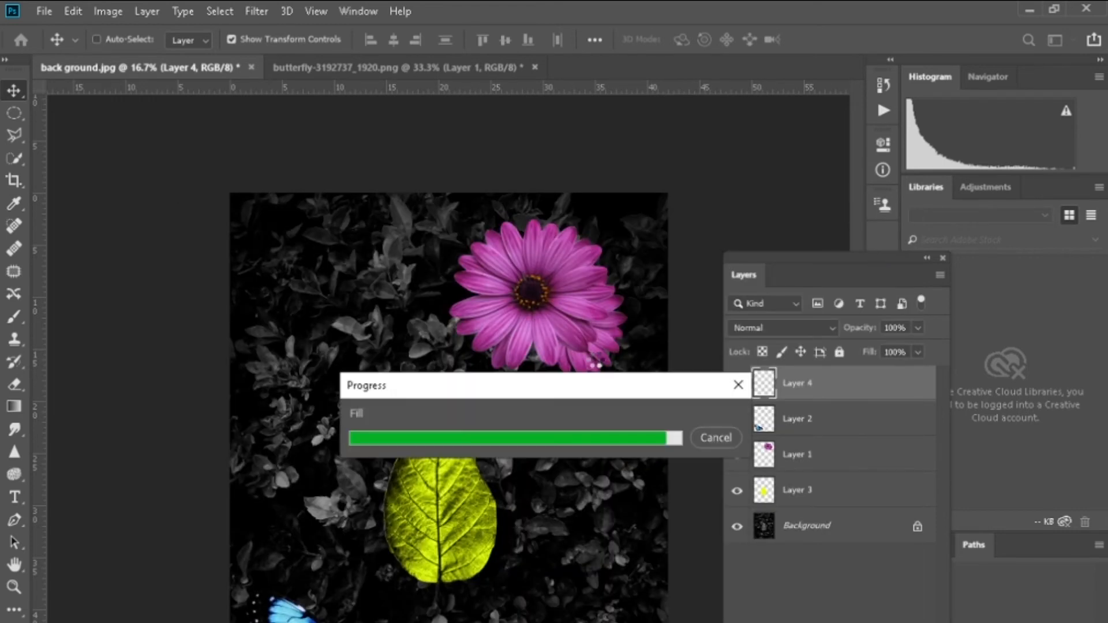
{"action": "key", "text": "ctrl+z"}
Try filling Layer 4 with the butterfly pattern using the Random Fill script at a higher density, and undo the fill
{"action": "left_click", "coordinate": [74, 12]}
{"action": "left_click", "coordinate": [111, 281]}
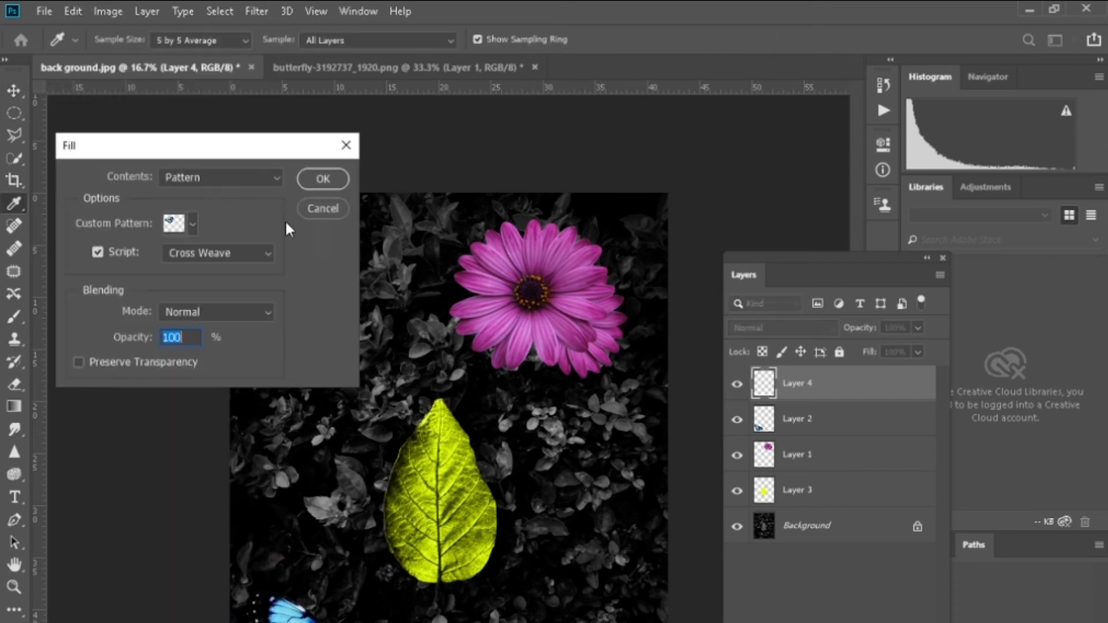
{"action": "left_click", "coordinate": [217, 253]}
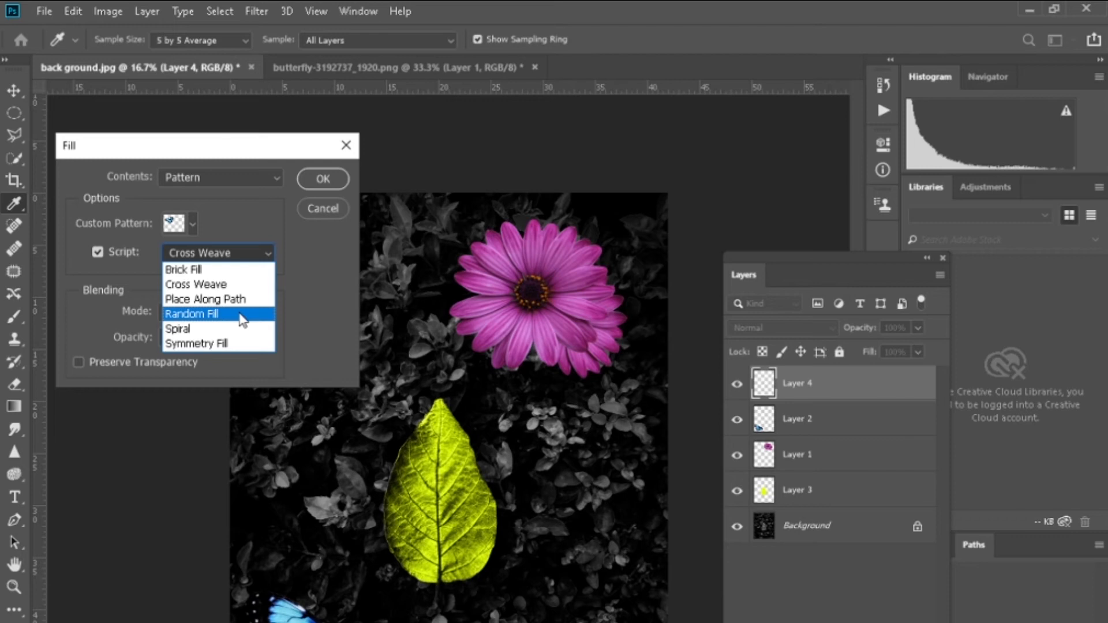
{"action": "left_click", "coordinate": [242, 313]}
{"action": "left_click", "coordinate": [322, 179]}
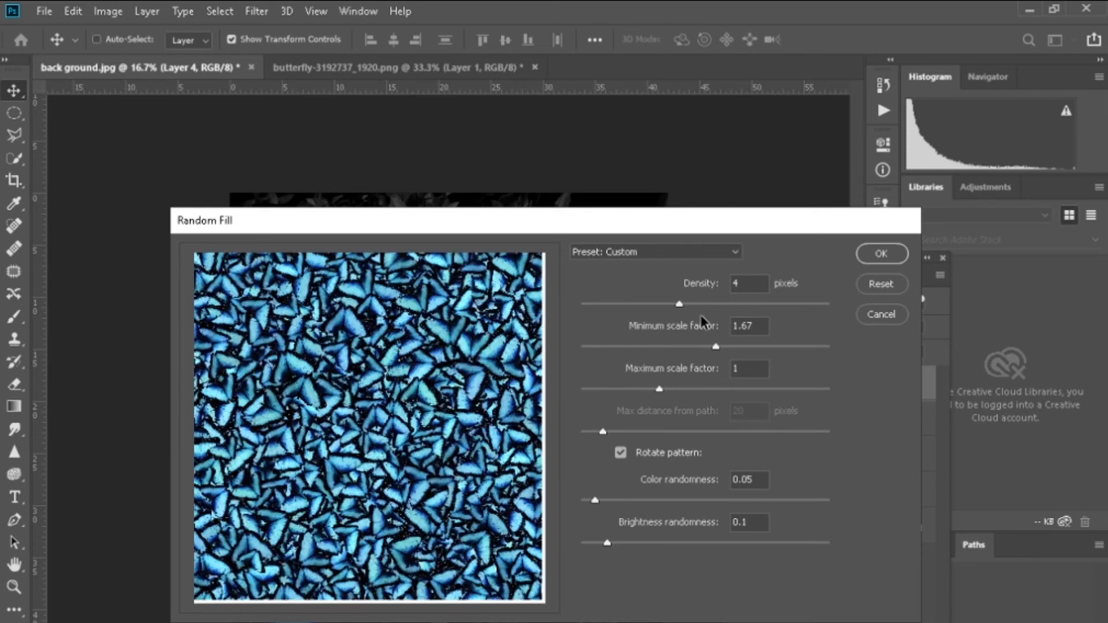
{"action": "left_click_drag", "start_coordinate": [679, 303], "coordinate": [758, 304]}
{"action": "left_click", "coordinate": [879, 255]}
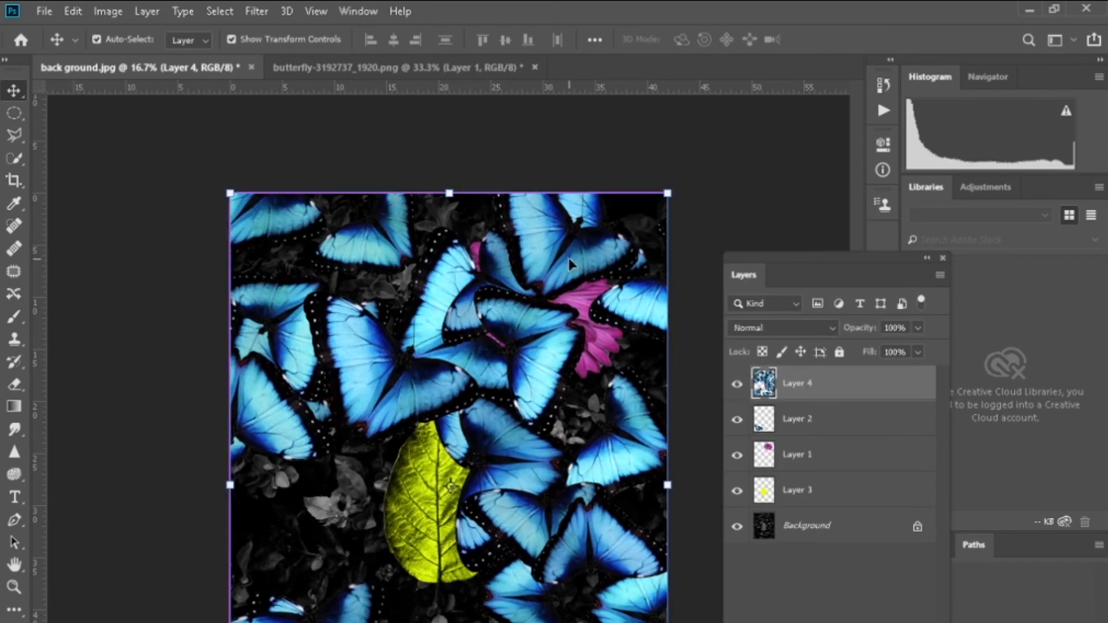
{"action": "key", "text": "ctrl+z"}
Try filling Layer 4 with the butterfly pattern using the Spiral script with its existing settings
{"action": "left_click", "coordinate": [70, 12]}
{"action": "left_click", "coordinate": [124, 279]}
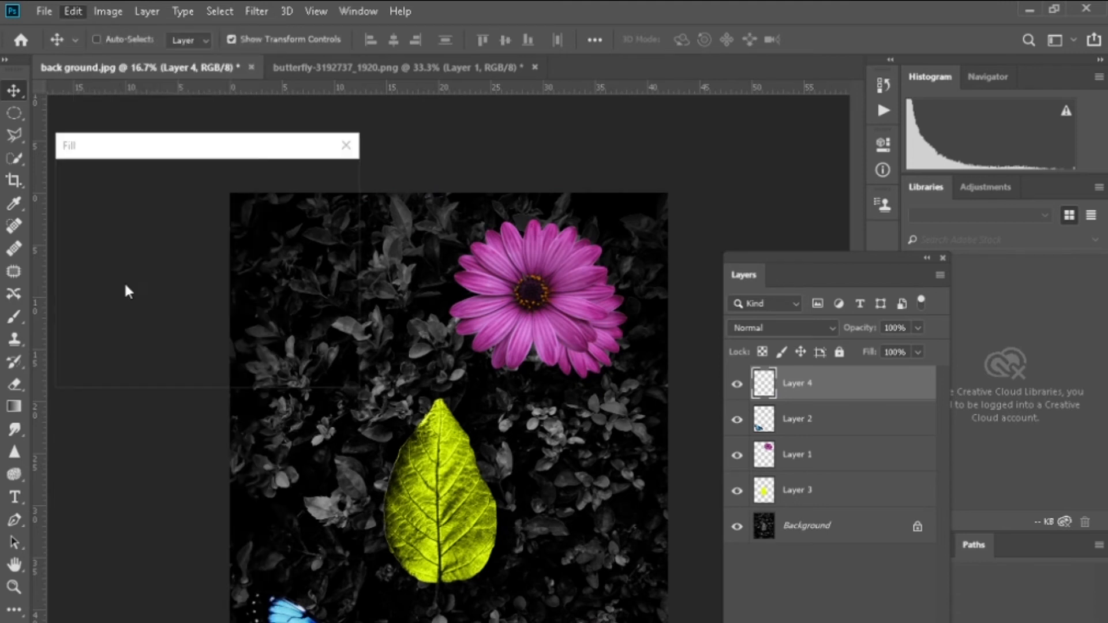
{"action": "left_click", "coordinate": [217, 252]}
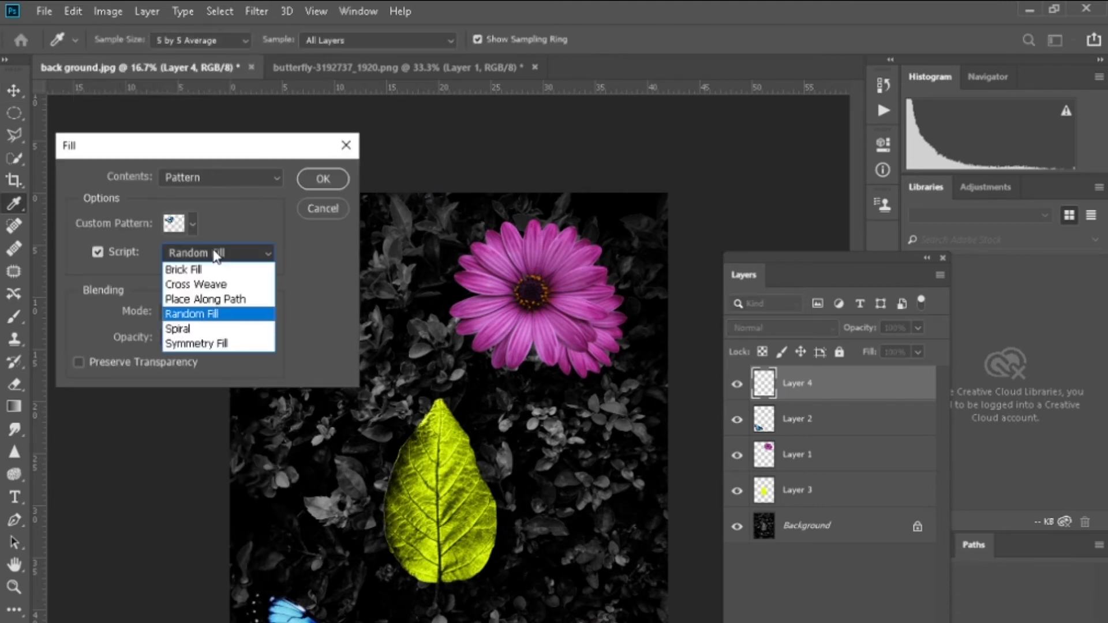
{"action": "left_click", "coordinate": [220, 329]}
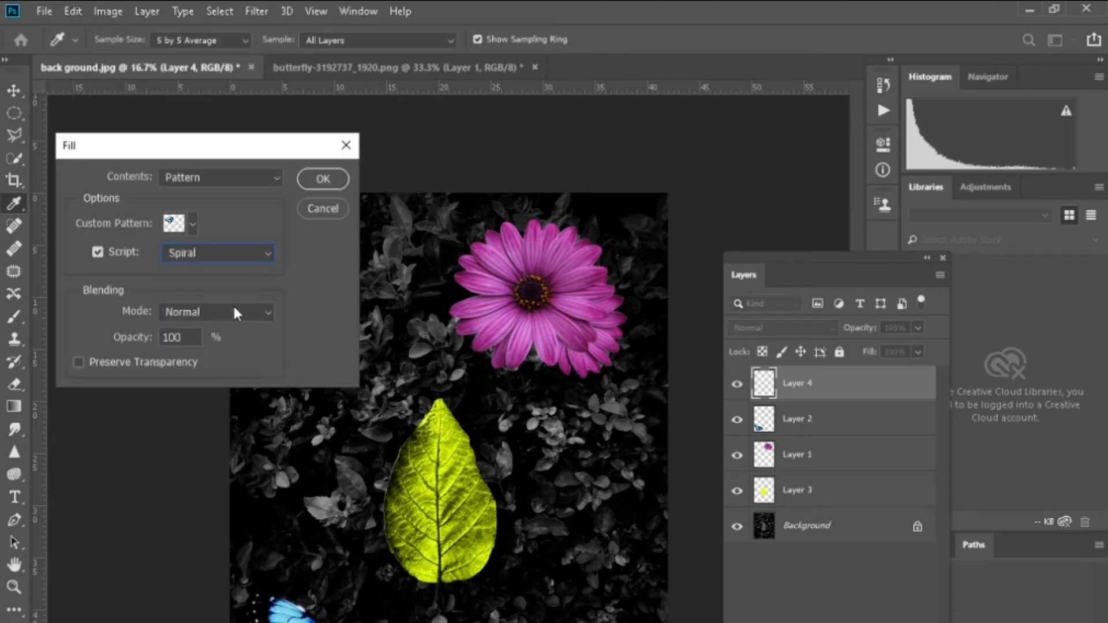
{"action": "left_click", "coordinate": [319, 180]}
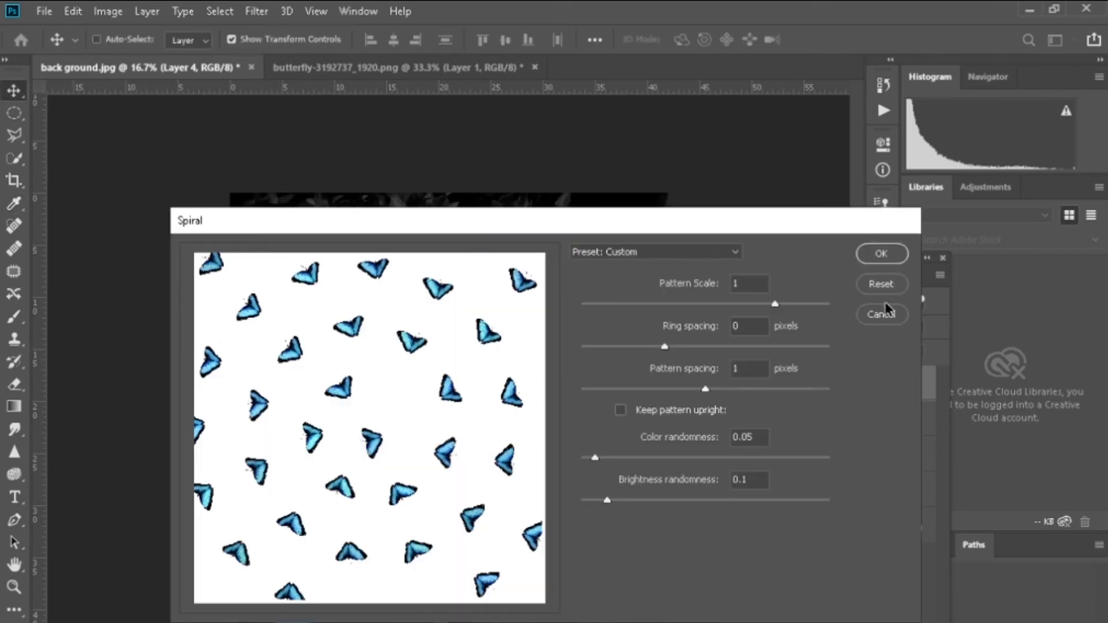
{"action": "left_click", "coordinate": [881, 253]}
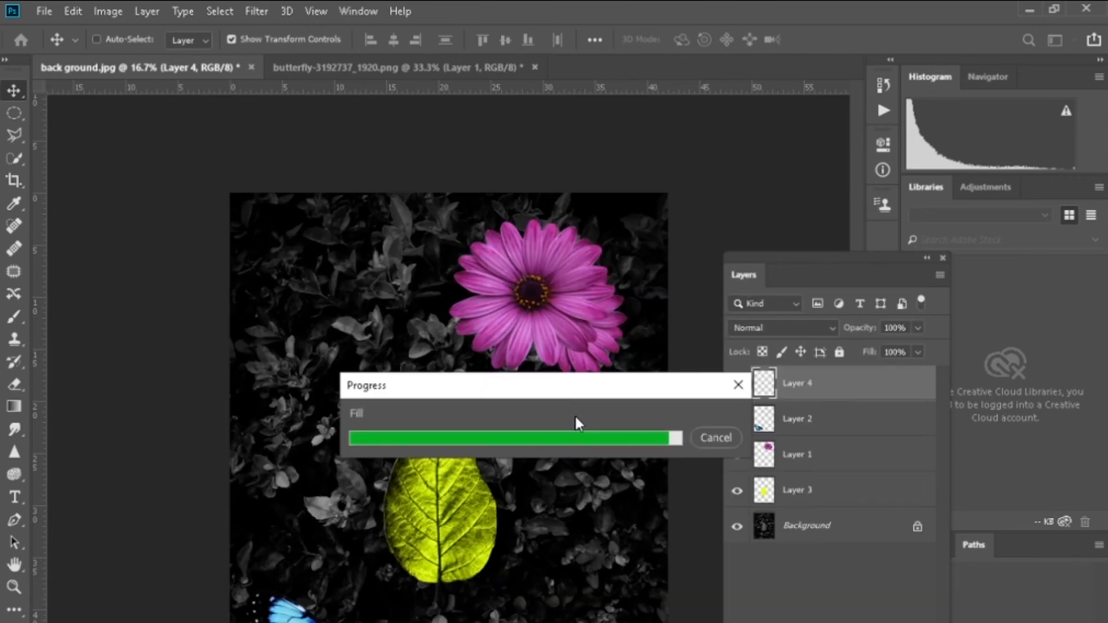
Start a butterfly pattern fill on Layer 4 with the Symmetry Fill script and bring up its settings
{"action": "left_click", "coordinate": [71, 12]}
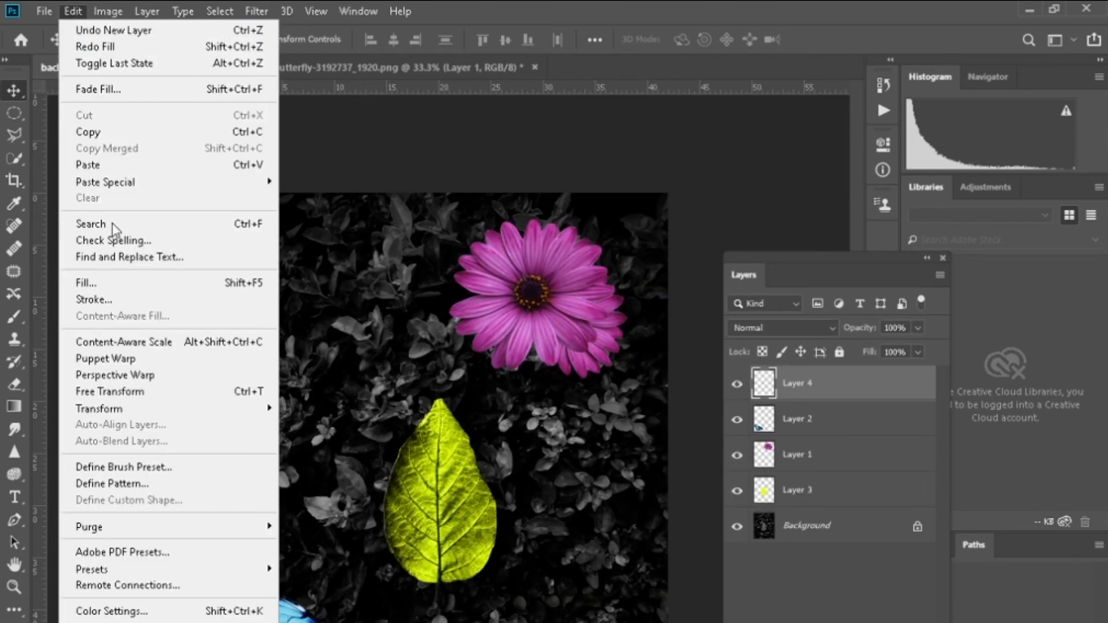
{"action": "left_click", "coordinate": [142, 283]}
{"action": "left_click", "coordinate": [245, 263]}
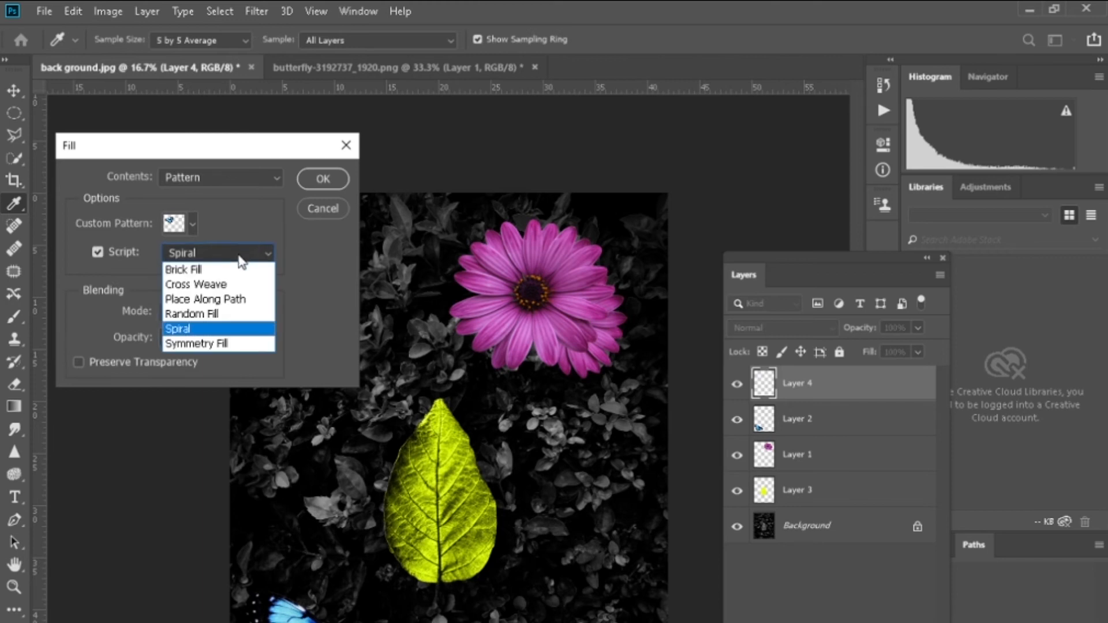
{"action": "left_click", "coordinate": [230, 340]}
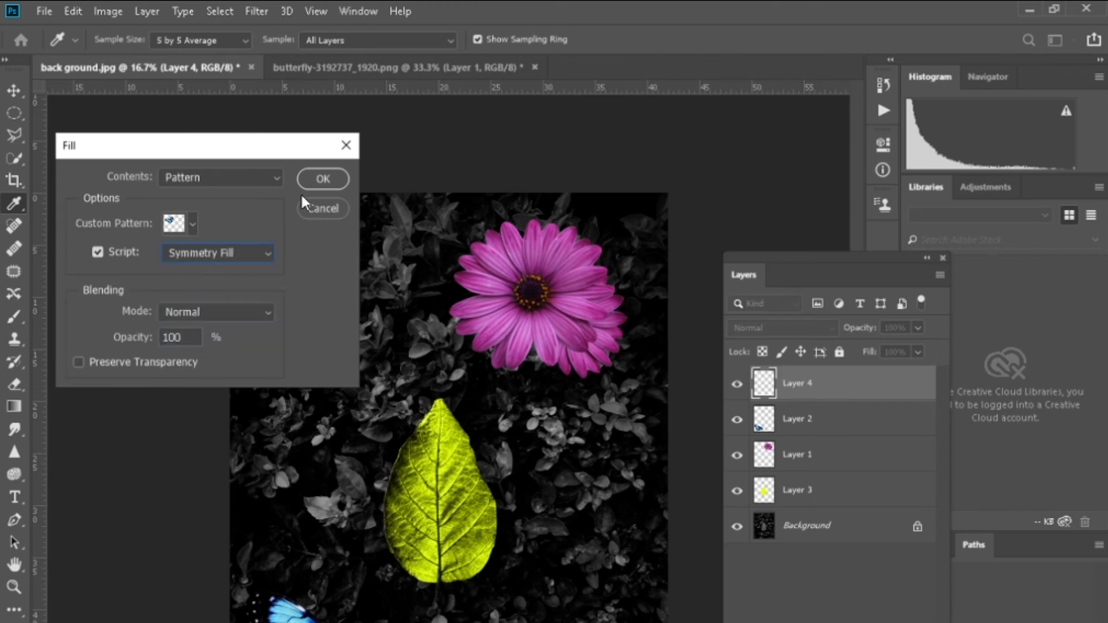
{"action": "left_click", "coordinate": [307, 177]}
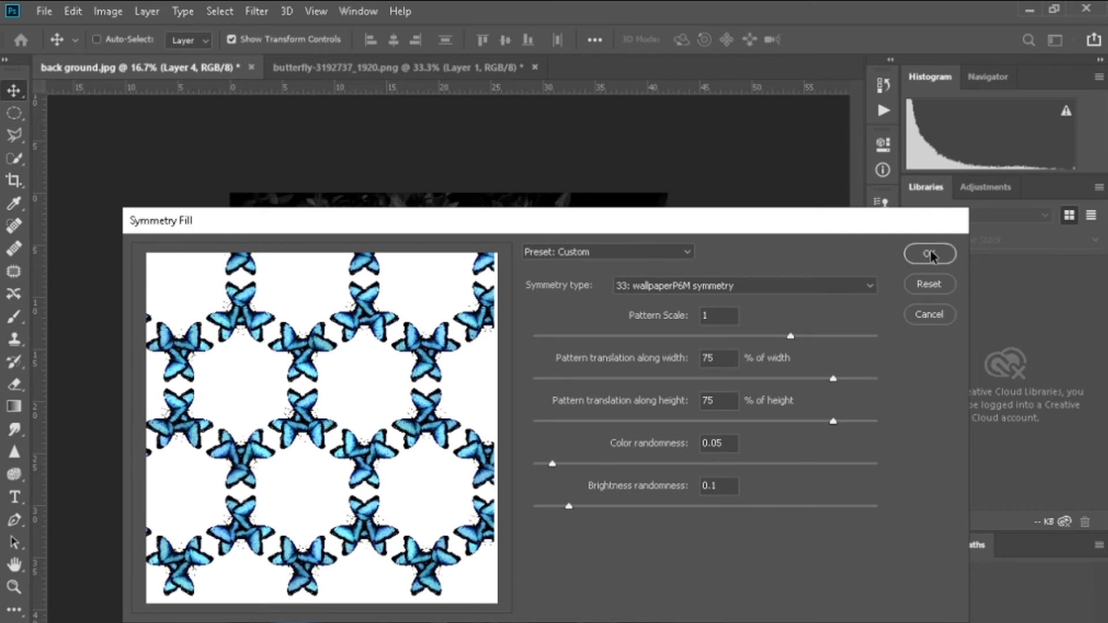
Preview several symmetry types, including glide reflection frieze and wallpaperP4M, and choose 19: wallpaperPM symmetry
{"action": "left_click", "coordinate": [836, 285]}
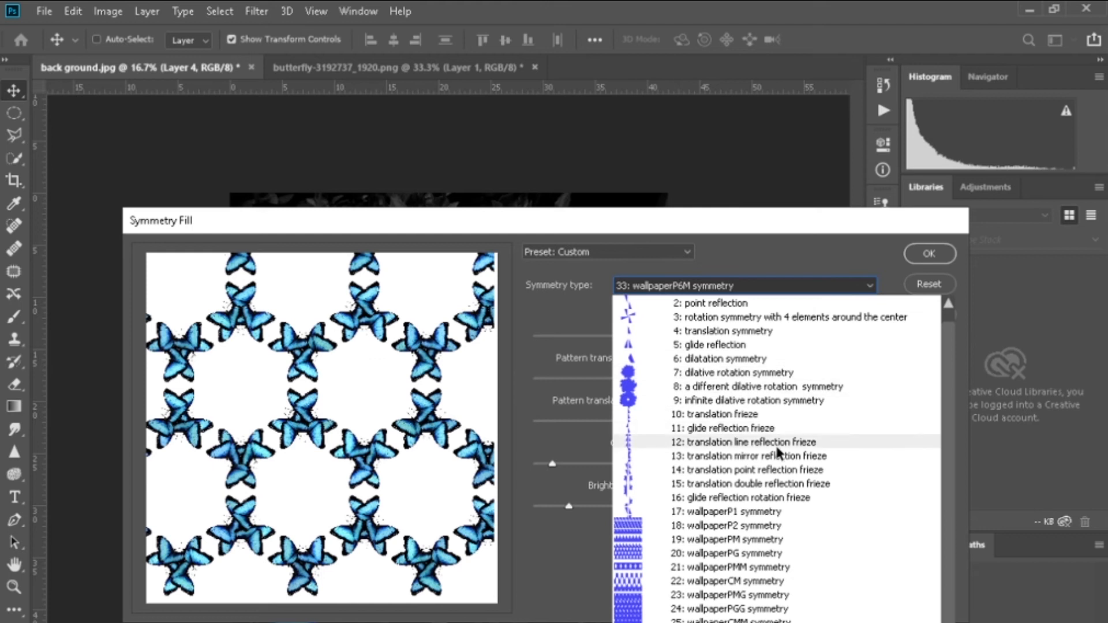
{"action": "left_click", "coordinate": [718, 345]}
{"action": "left_click", "coordinate": [723, 291]}
{"action": "left_click", "coordinate": [728, 442]}
{"action": "left_click", "coordinate": [724, 291]}
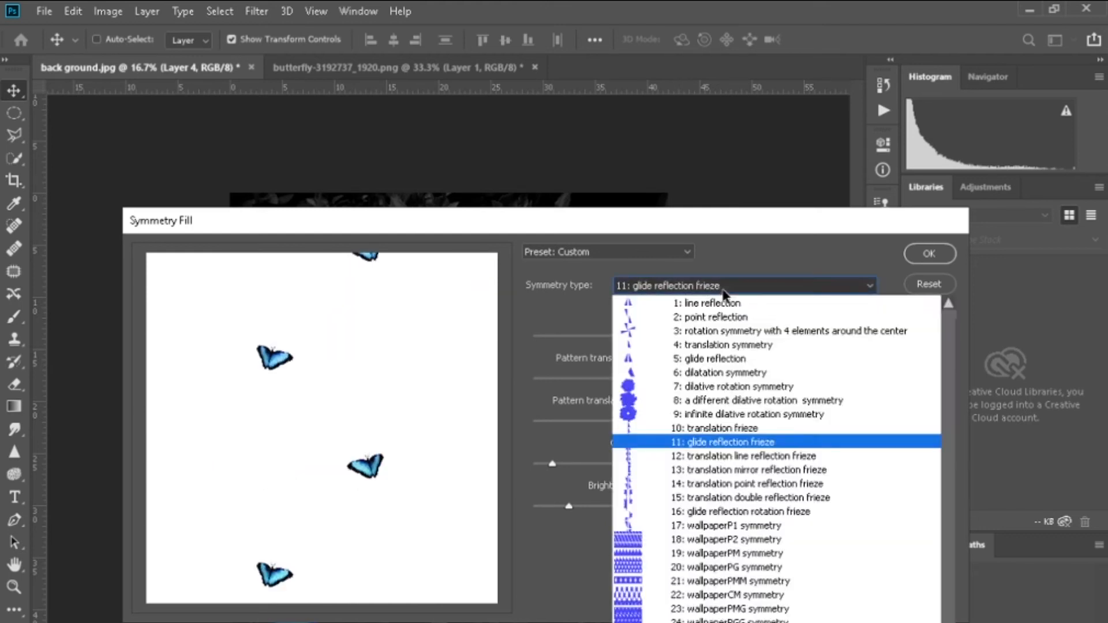
{"action": "left_click", "coordinate": [715, 552]}
{"action": "left_click", "coordinate": [720, 288]}
{"action": "left_click", "coordinate": [726, 384]}
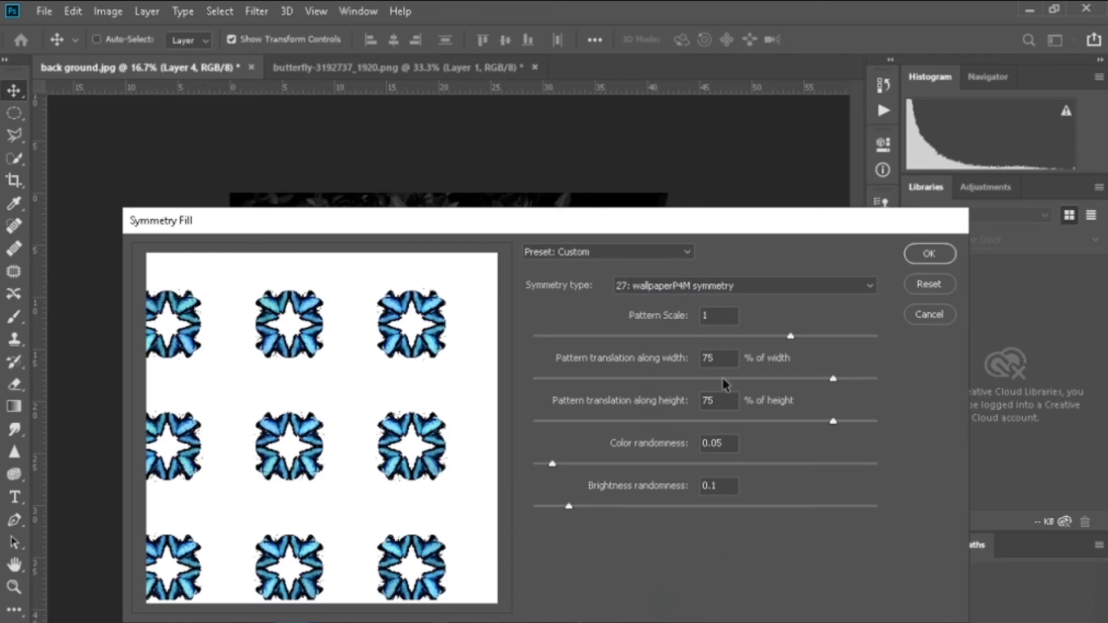
{"action": "left_click", "coordinate": [732, 291]}
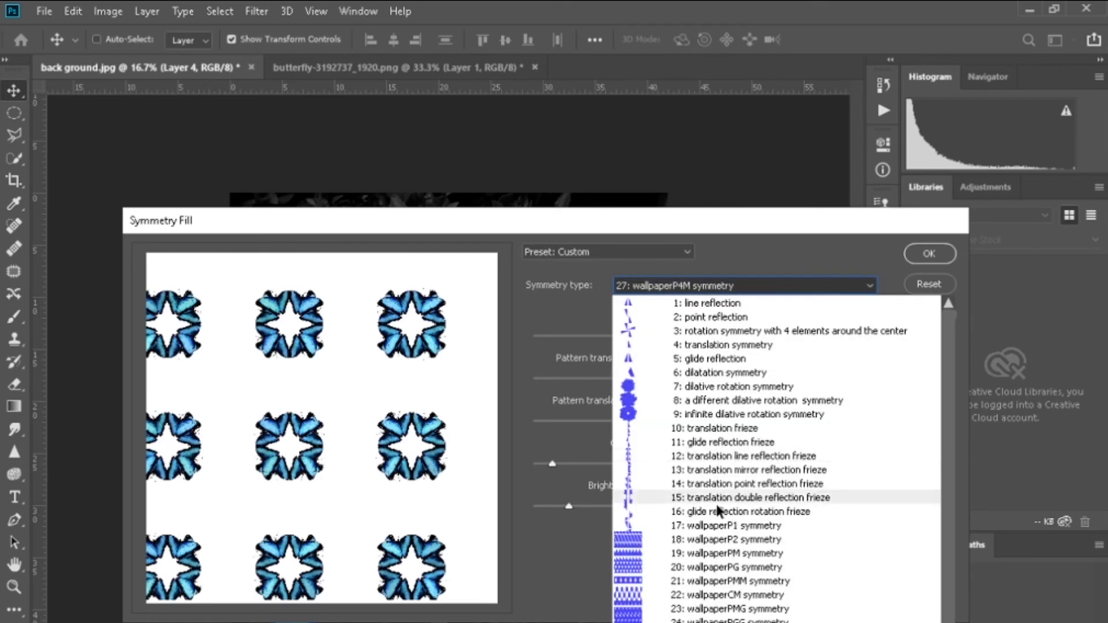
{"action": "left_click", "coordinate": [675, 554]}
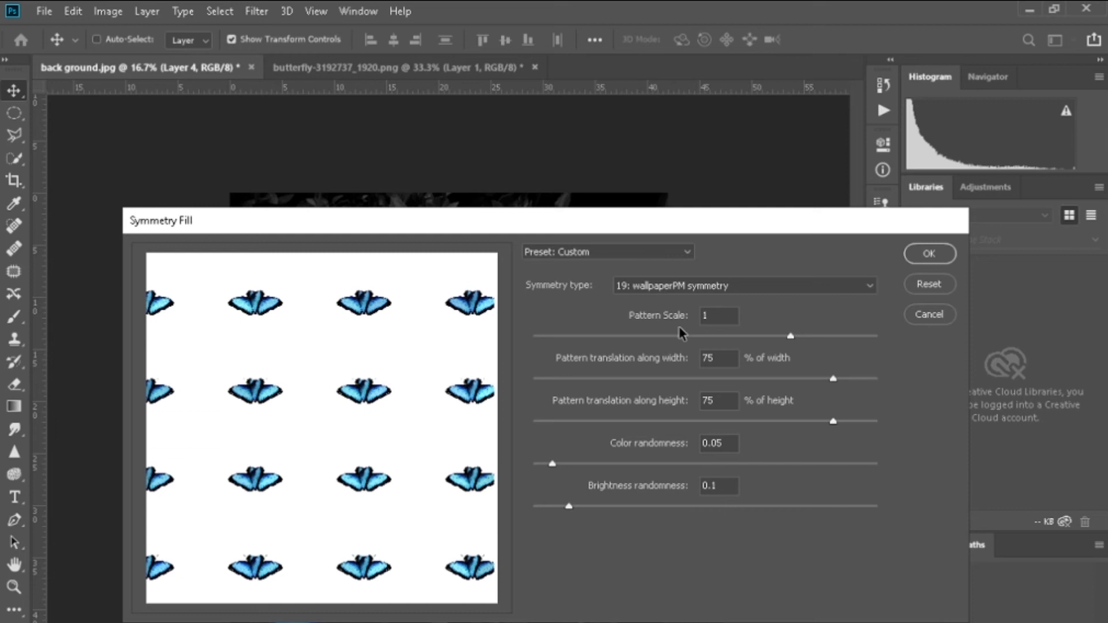
Apply the symmetry fill with pattern scale 1.07, width translation -56% and height translation -17%, and undo it
{"action": "left_click_drag", "start_coordinate": [790, 336], "coordinate": [813, 338]}
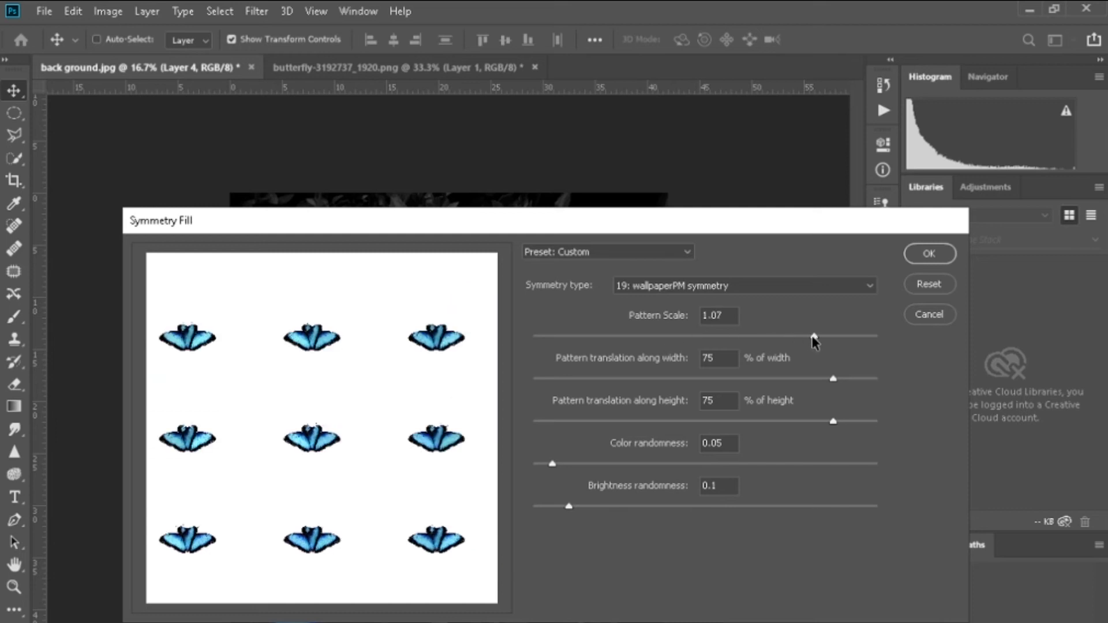
{"action": "left_click", "coordinate": [688, 379]}
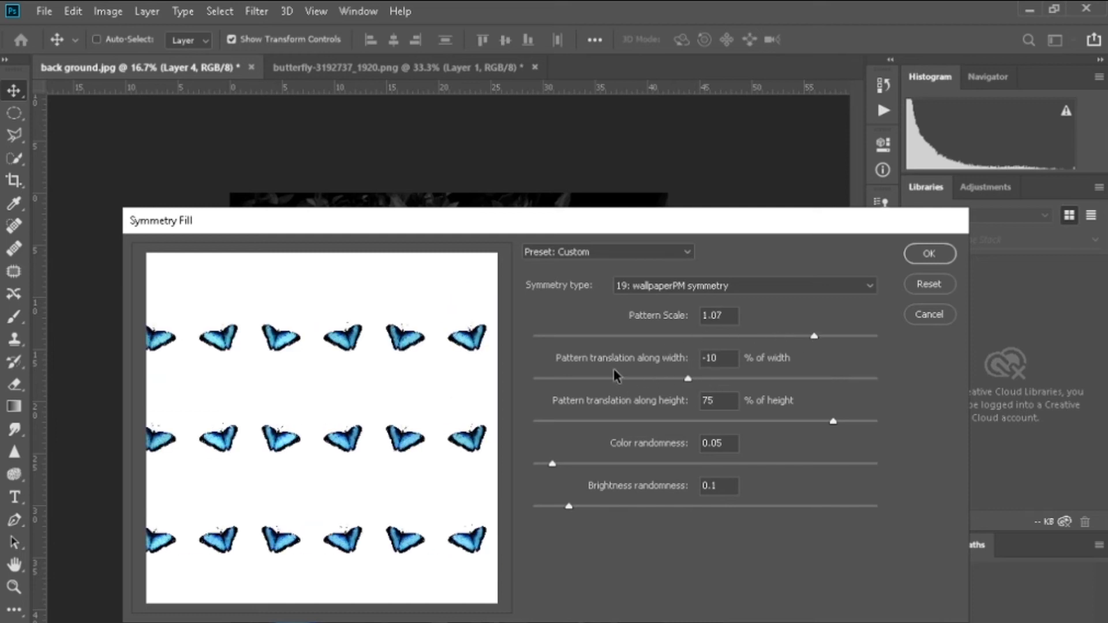
{"action": "left_click_drag", "start_coordinate": [708, 380], "coordinate": [624, 385]}
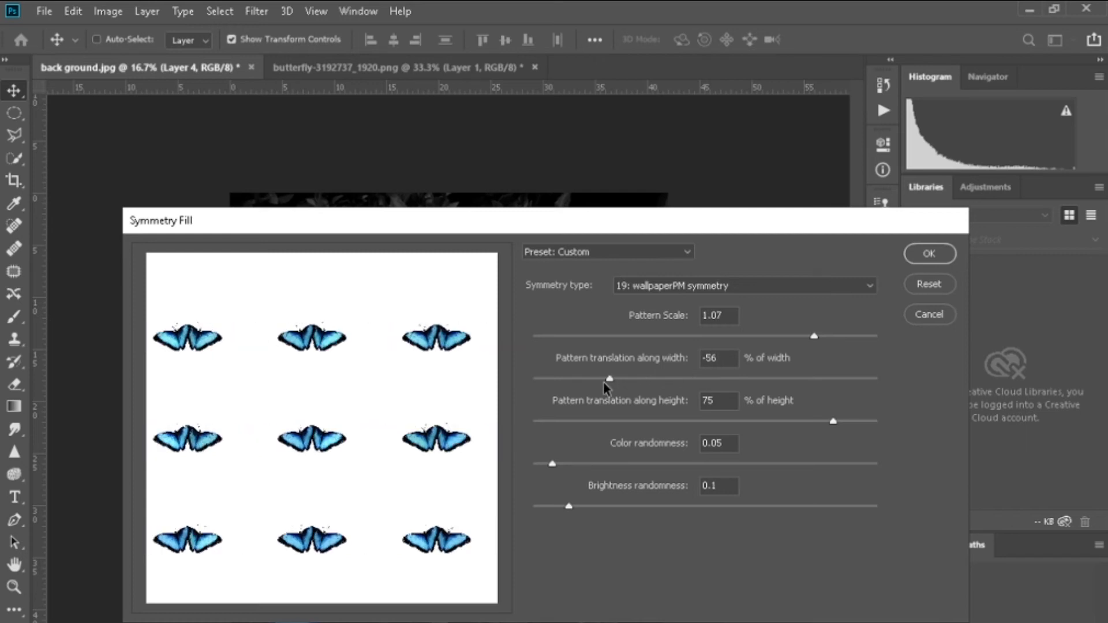
{"action": "left_click", "coordinate": [676, 422]}
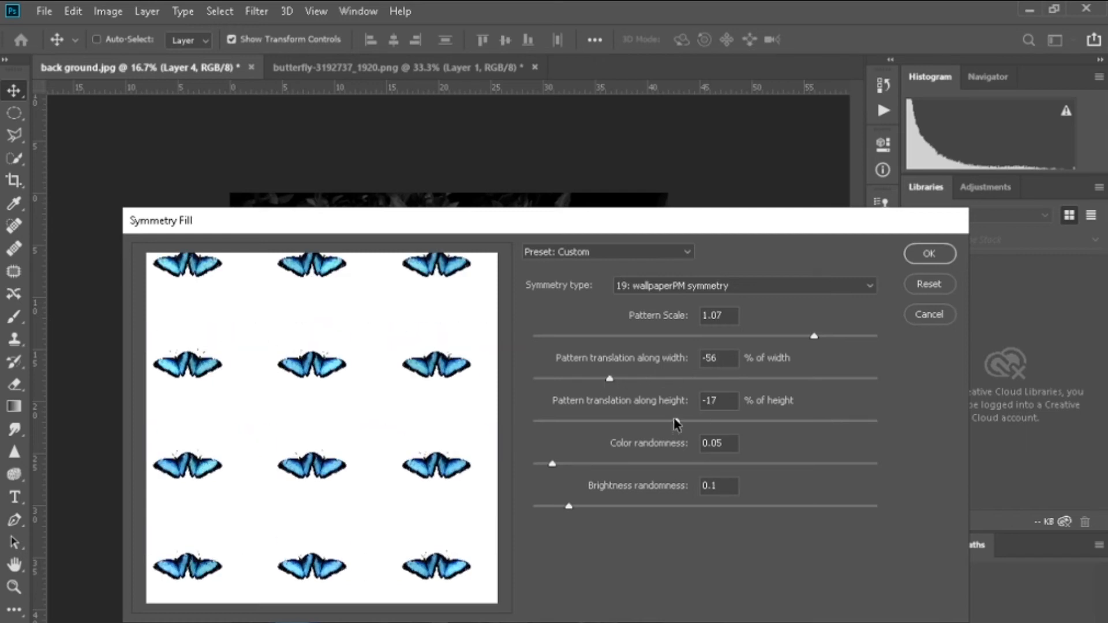
{"action": "left_click", "coordinate": [927, 255]}
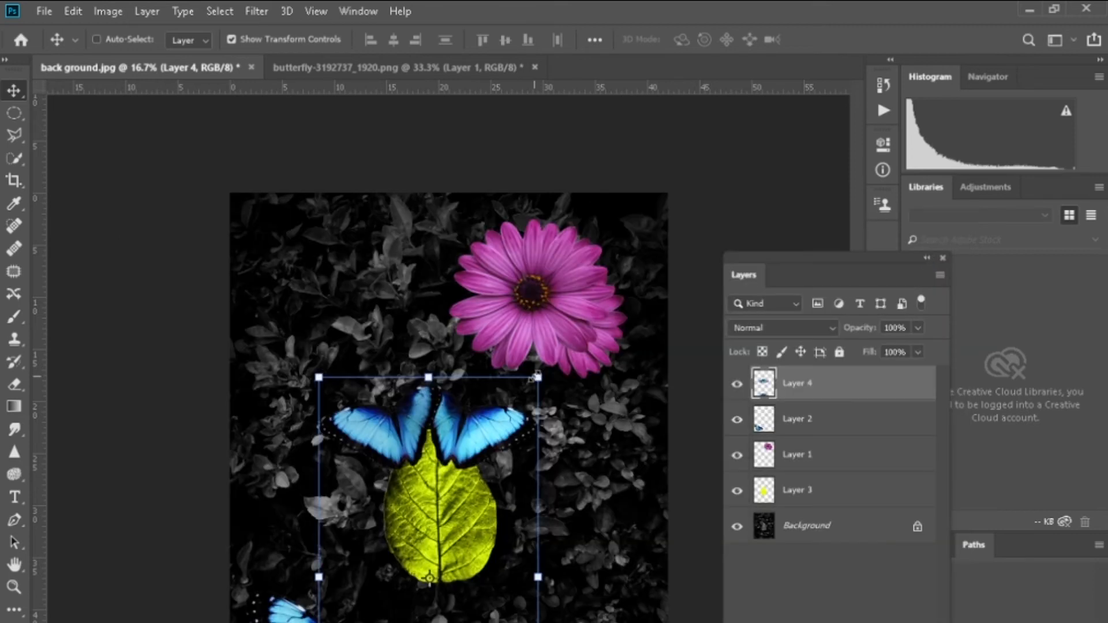
{"action": "key", "text": "ctrl+z"}
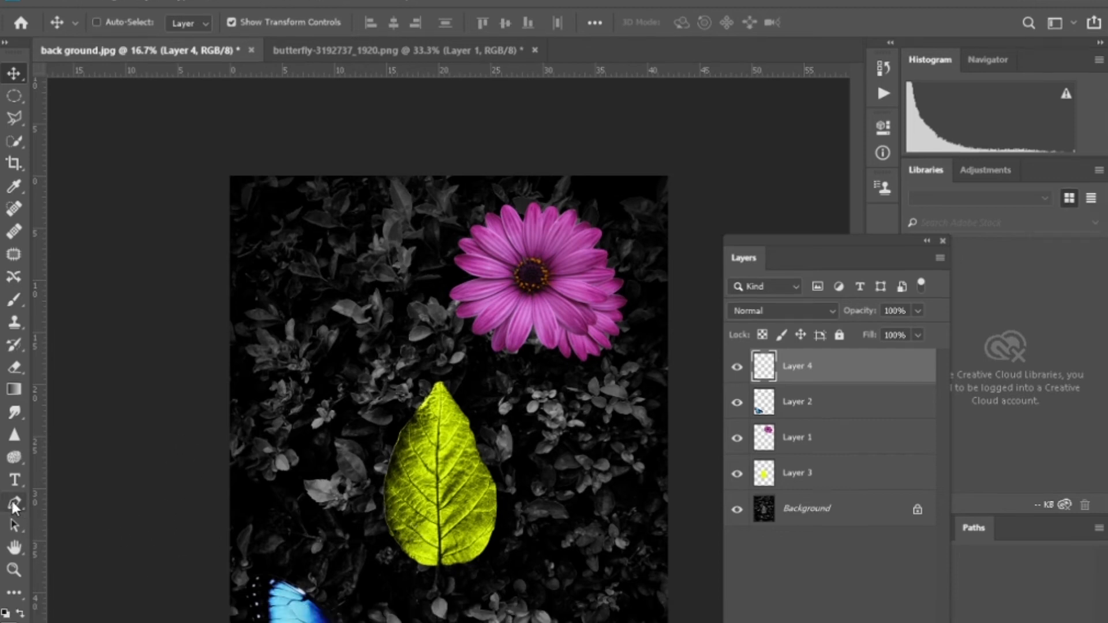
Begin a Pen tool path beside the leaf's stem and curve it around the leaf's lower right edge
{"action": "left_click", "coordinate": [14, 520]}
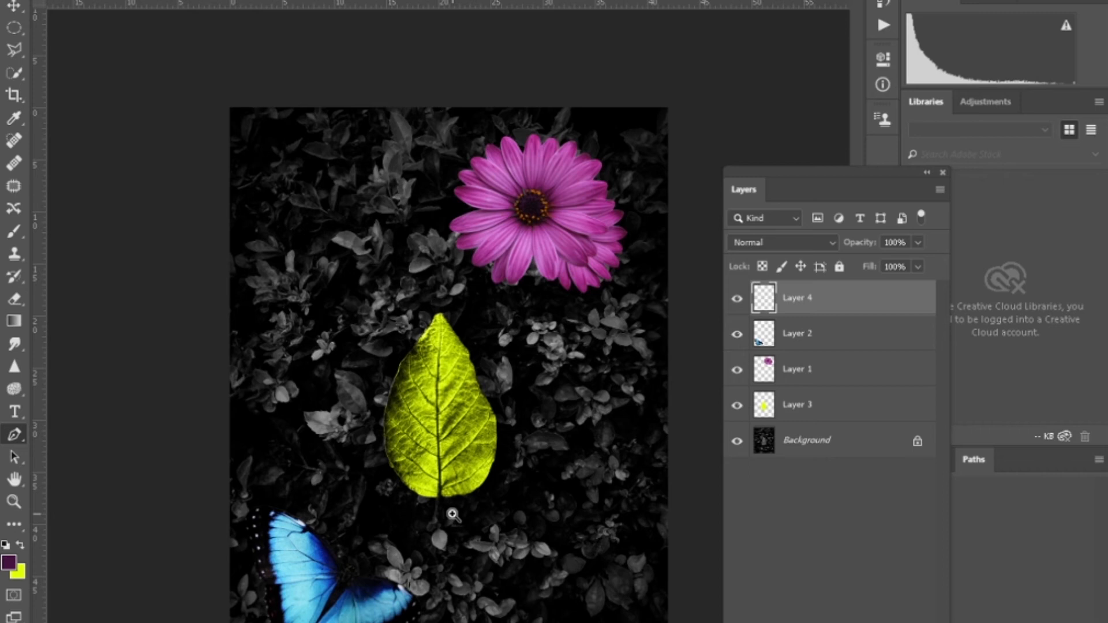
{"action": "left_click", "coordinate": [456, 517], "text": "ctrl"}
{"action": "left_click", "coordinate": [456, 517], "text": "ctrl"}
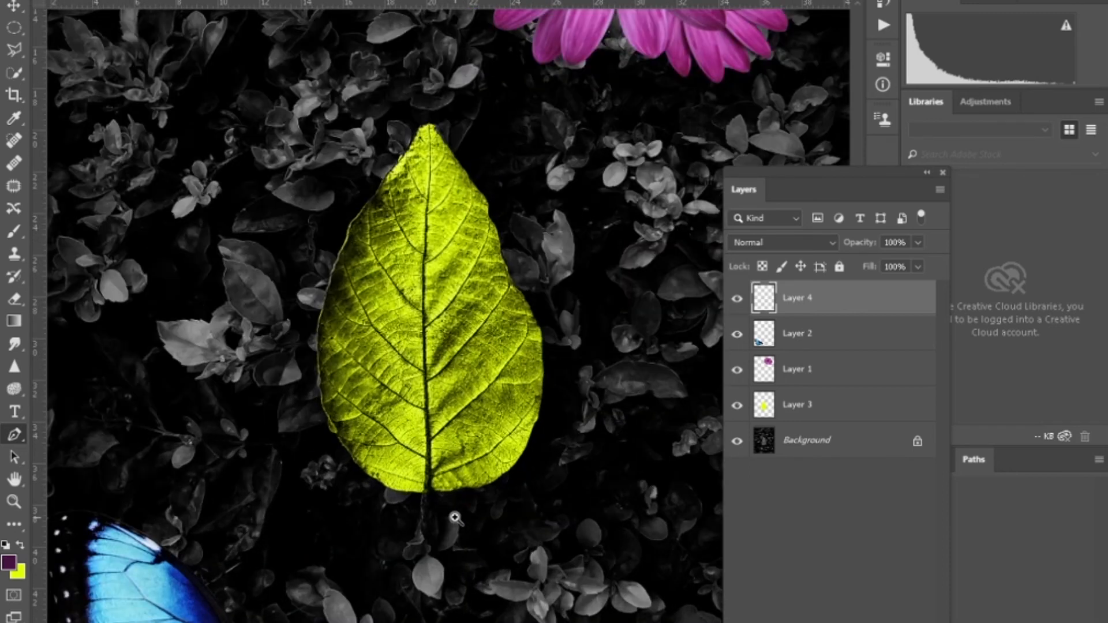
{"action": "left_click_drag", "start_coordinate": [495, 440], "coordinate": [491, 600]}
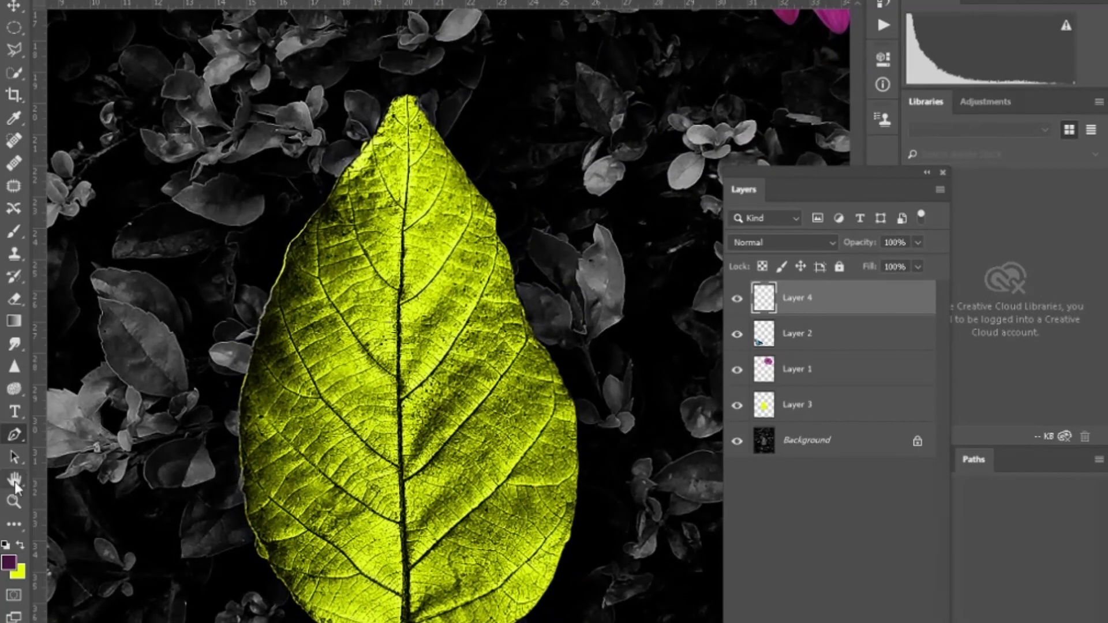
{"action": "left_click_drag", "start_coordinate": [392, 507], "coordinate": [329, 621]}
{"action": "left_click_drag", "start_coordinate": [527, 208], "coordinate": [424, 503]}
{"action": "left_click_drag", "start_coordinate": [346, 192], "coordinate": [611, 171]}
{"action": "left_click_drag", "start_coordinate": [383, 348], "coordinate": [541, 21]}
{"action": "left_click_drag", "start_coordinate": [448, 418], "coordinate": [254, 216]}
{"action": "left_click_drag", "start_coordinate": [475, 329], "coordinate": [341, 528]}
{"action": "left_click_drag", "start_coordinate": [408, 364], "coordinate": [504, 371]}
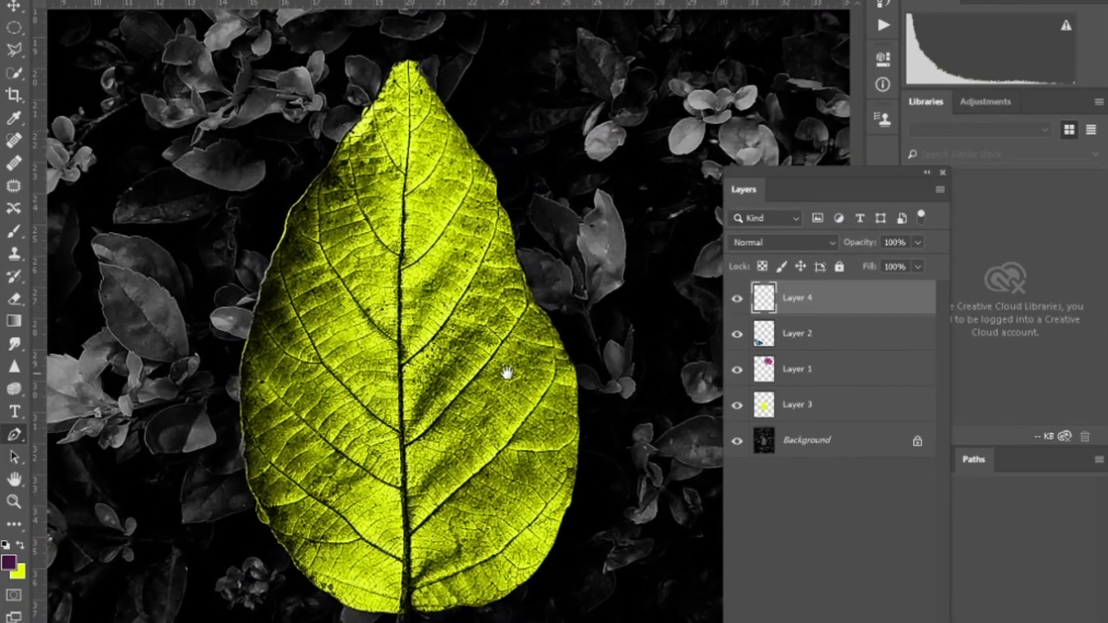
{"action": "left_click_drag", "start_coordinate": [492, 511], "coordinate": [507, 519]}
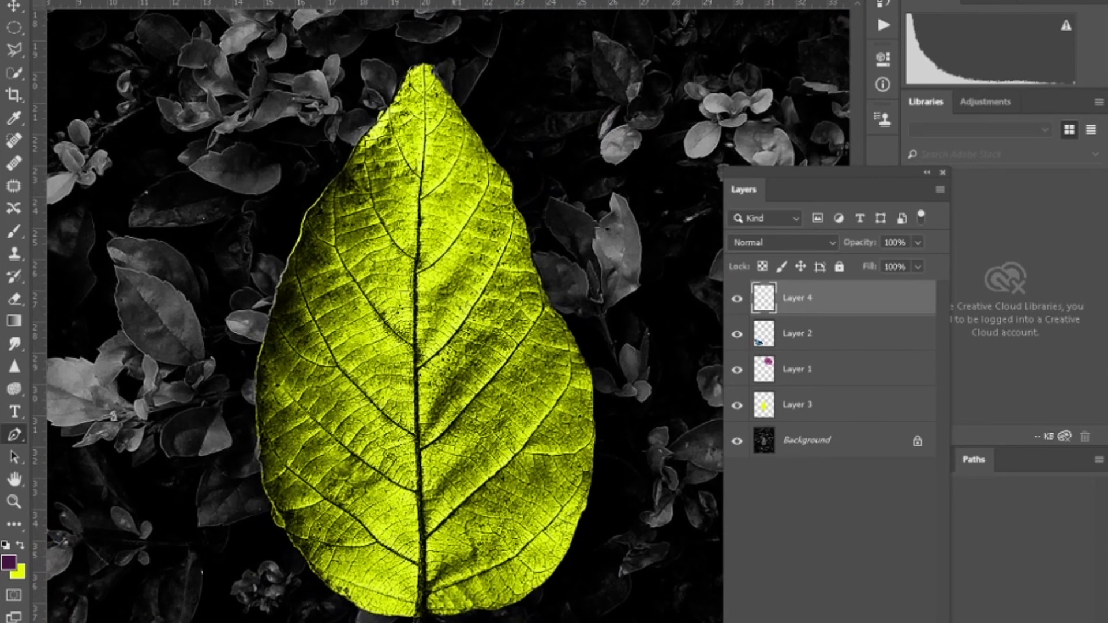
{"action": "left_click", "coordinate": [428, 613]}
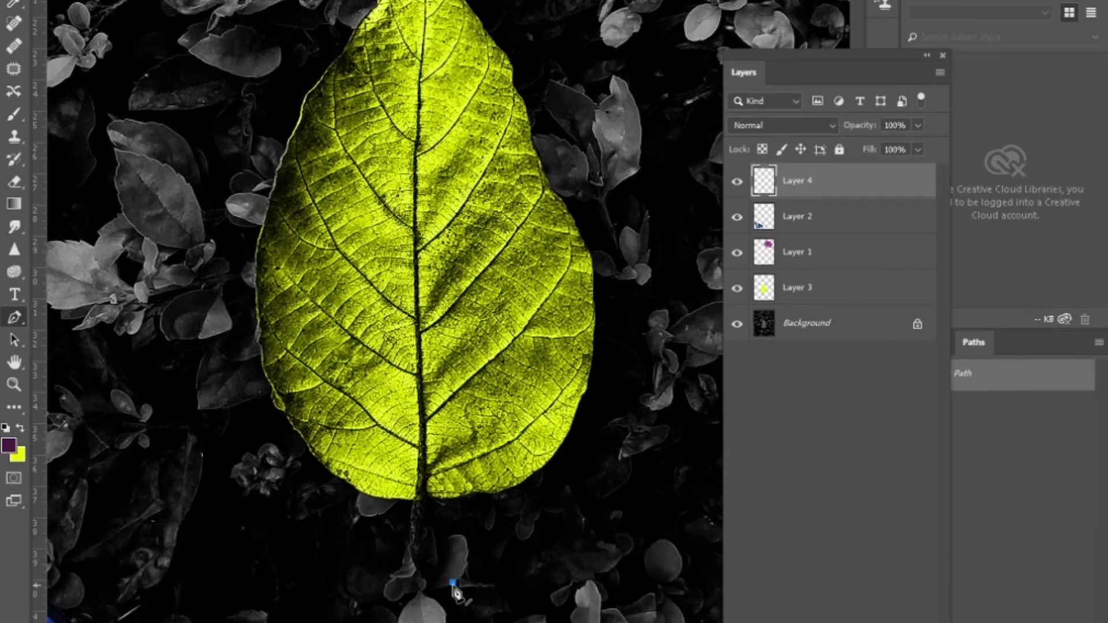
{"action": "left_click", "coordinate": [456, 524]}
{"action": "left_click", "coordinate": [527, 500]}
{"action": "left_click_drag", "start_coordinate": [528, 503], "coordinate": [569, 470]}
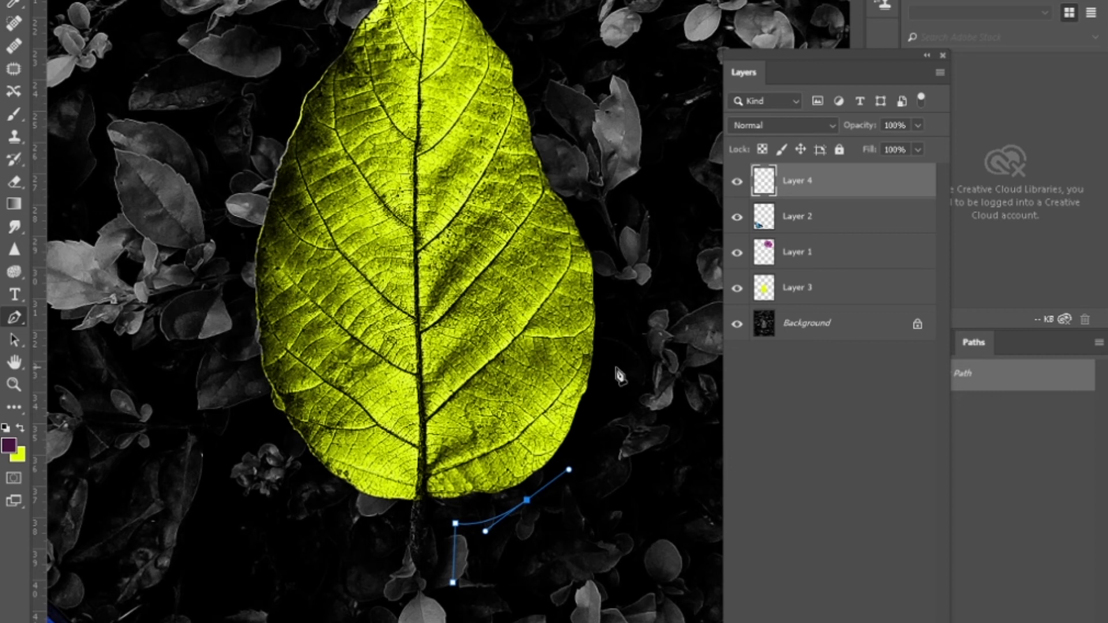
Extend the path with curved segments up the leaf's right edge to just above its tip
{"action": "left_click_drag", "start_coordinate": [615, 367], "coordinate": [624, 299]}
{"action": "left_click", "coordinate": [582, 191]}
{"action": "left_click_drag", "start_coordinate": [583, 192], "coordinate": [551, 141]}
{"action": "left_click_drag", "start_coordinate": [533, 65], "coordinate": [508, 27]}
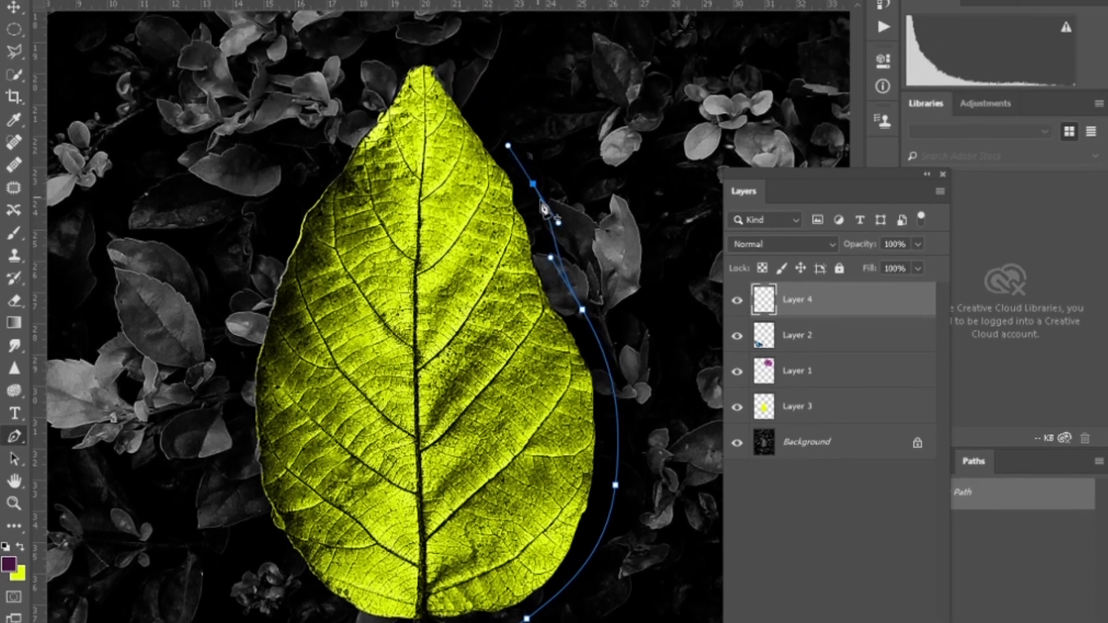
{"action": "left_click_drag", "start_coordinate": [443, 55], "coordinate": [425, 34]}
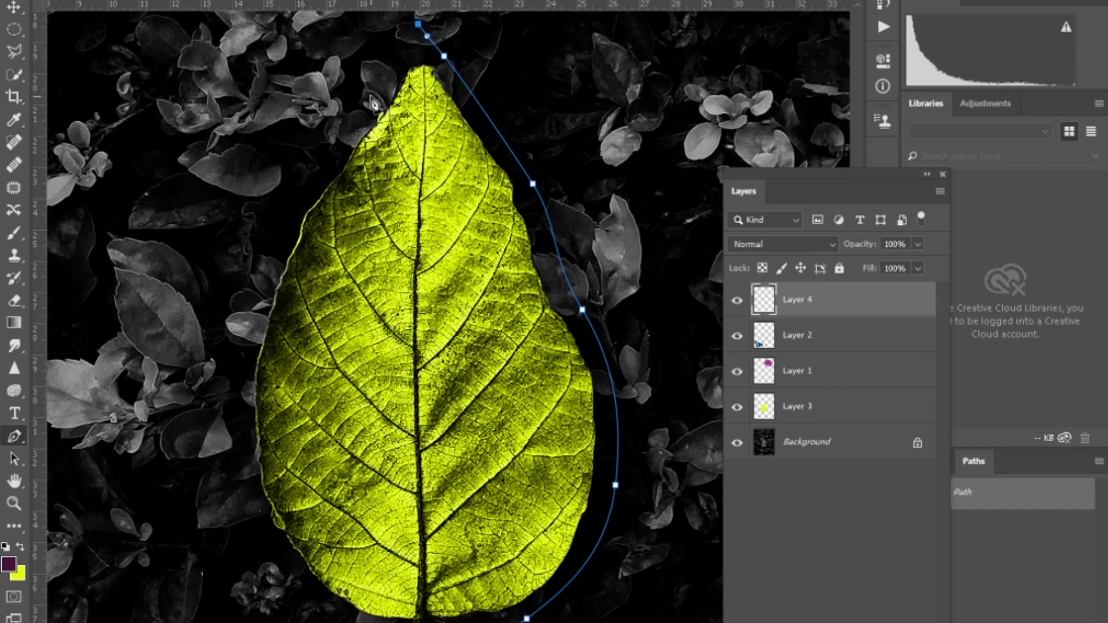
Continue the path down the leaf's left edge and around the stem, closing it at the starting anchor point
{"action": "left_click_drag", "start_coordinate": [367, 92], "coordinate": [334, 140]}
{"action": "left_click_drag", "start_coordinate": [259, 258], "coordinate": [239, 312]}
{"action": "left_click_drag", "start_coordinate": [232, 466], "coordinate": [255, 549]}
{"action": "left_click_drag", "start_coordinate": [332, 622], "coordinate": [376, 622]}
{"action": "left_click", "coordinate": [389, 622]}
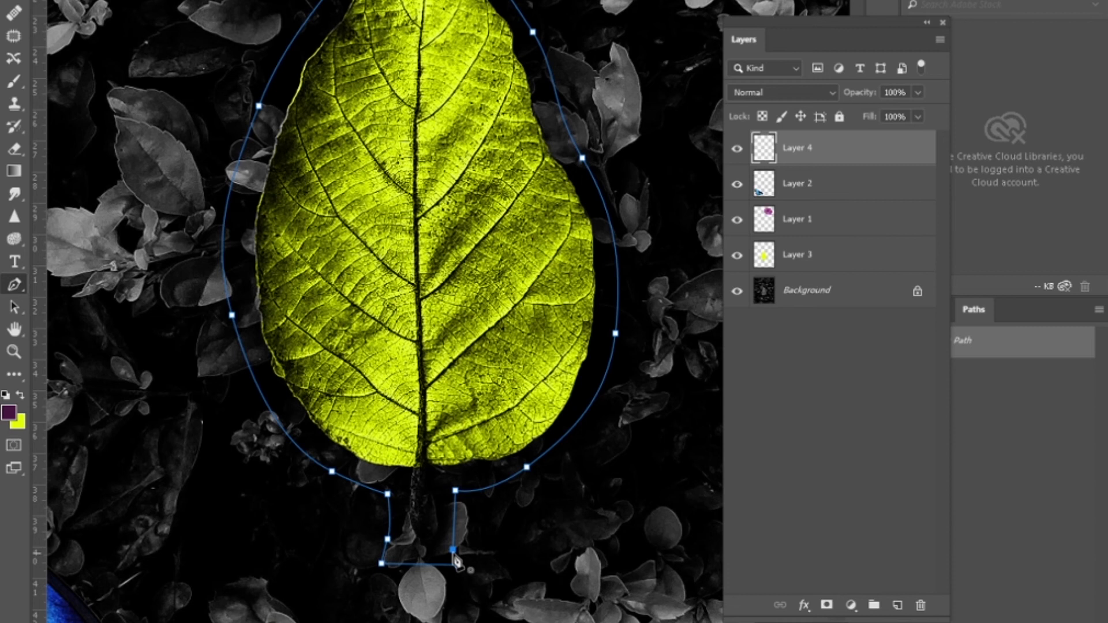
{"action": "left_click", "coordinate": [456, 564]}
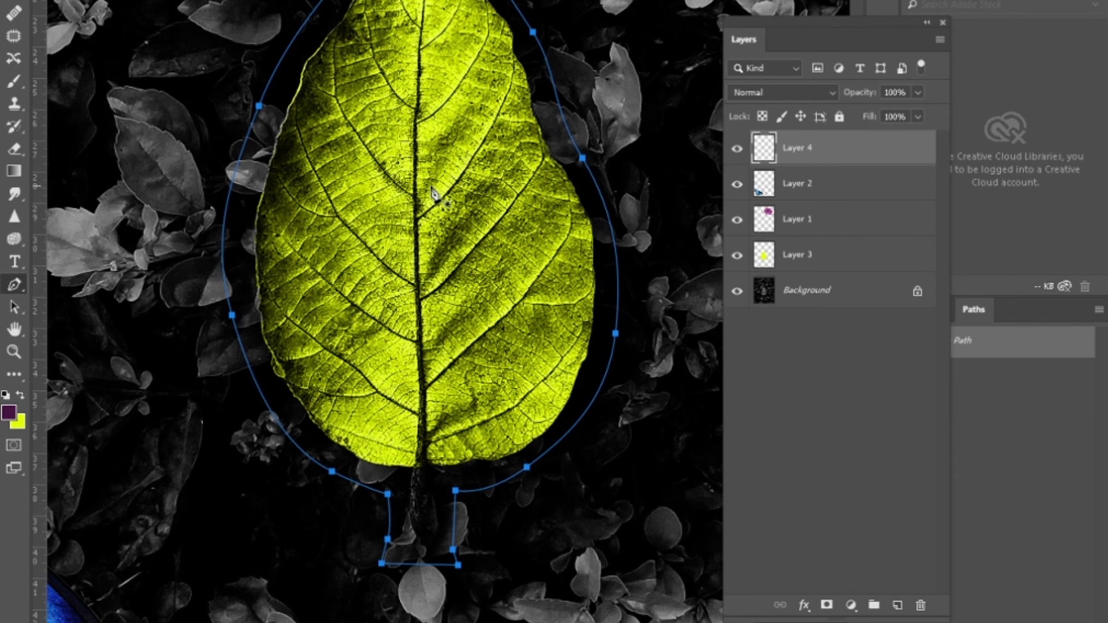
Start a butterfly pattern fill on Layer 4 with the Place Along Path script and bring up its settings
{"action": "scroll", "coordinate": [433, 193], "scroll_direction": "down", "scroll_amount": 1}
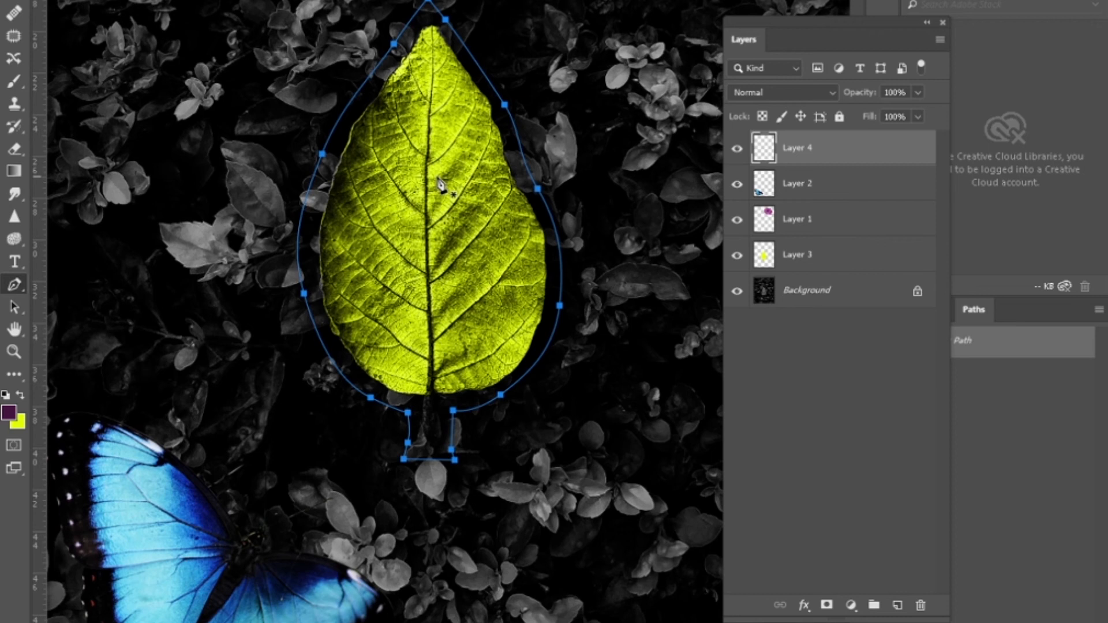
{"action": "left_click", "coordinate": [16, 347]}
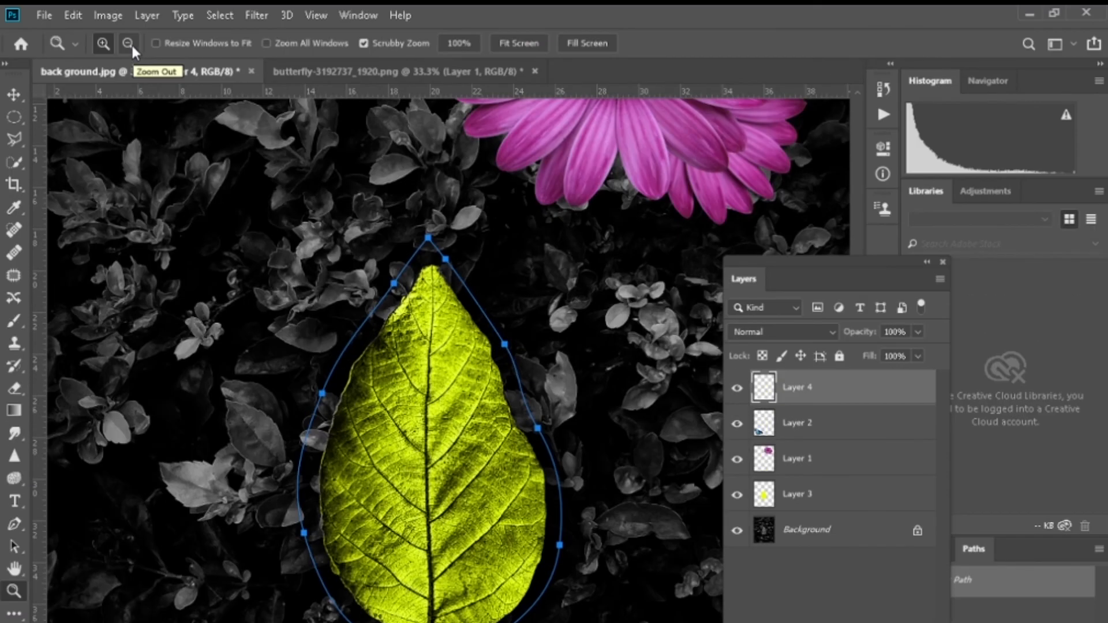
{"action": "left_click", "coordinate": [131, 43]}
{"action": "left_click", "coordinate": [438, 482]}
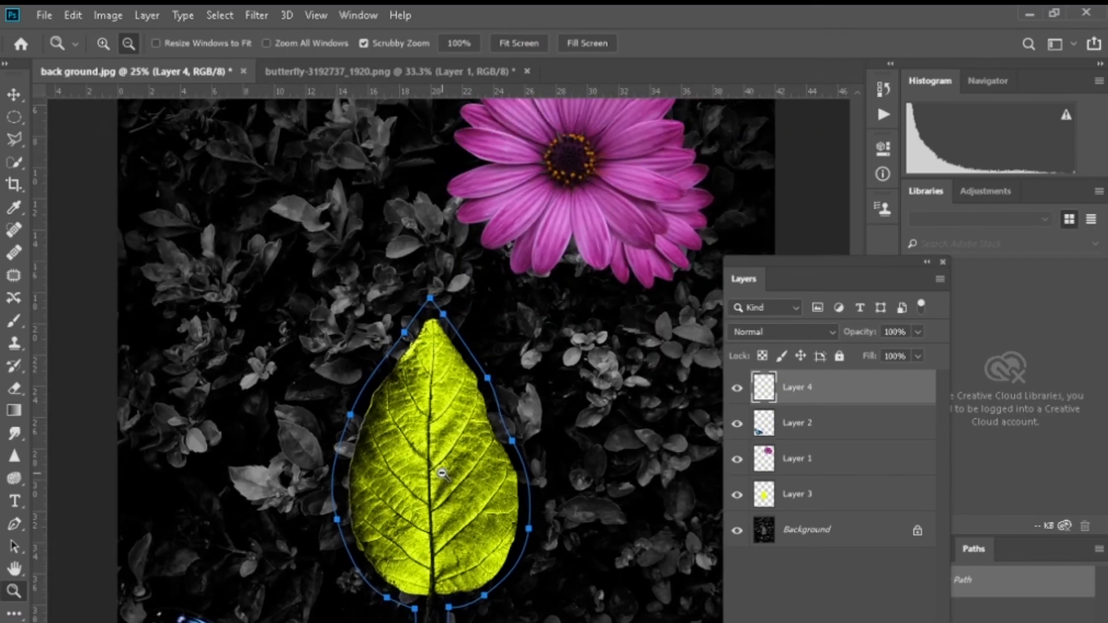
{"action": "left_click", "coordinate": [442, 473]}
{"action": "left_click", "coordinate": [465, 483]}
{"action": "left_click", "coordinate": [465, 484]}
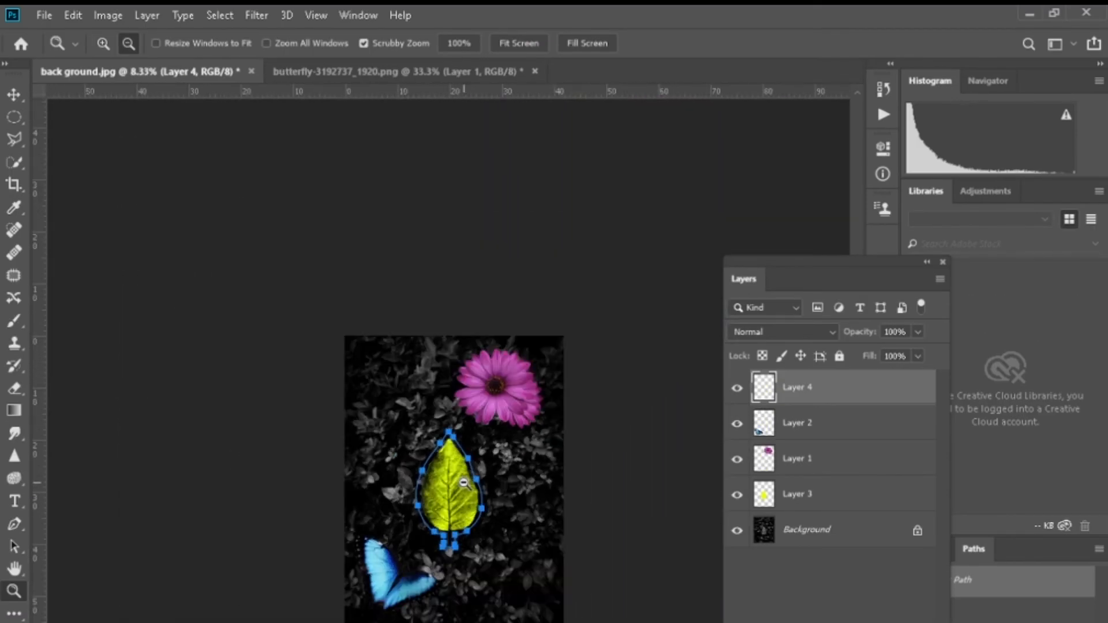
{"action": "left_click", "coordinate": [464, 483]}
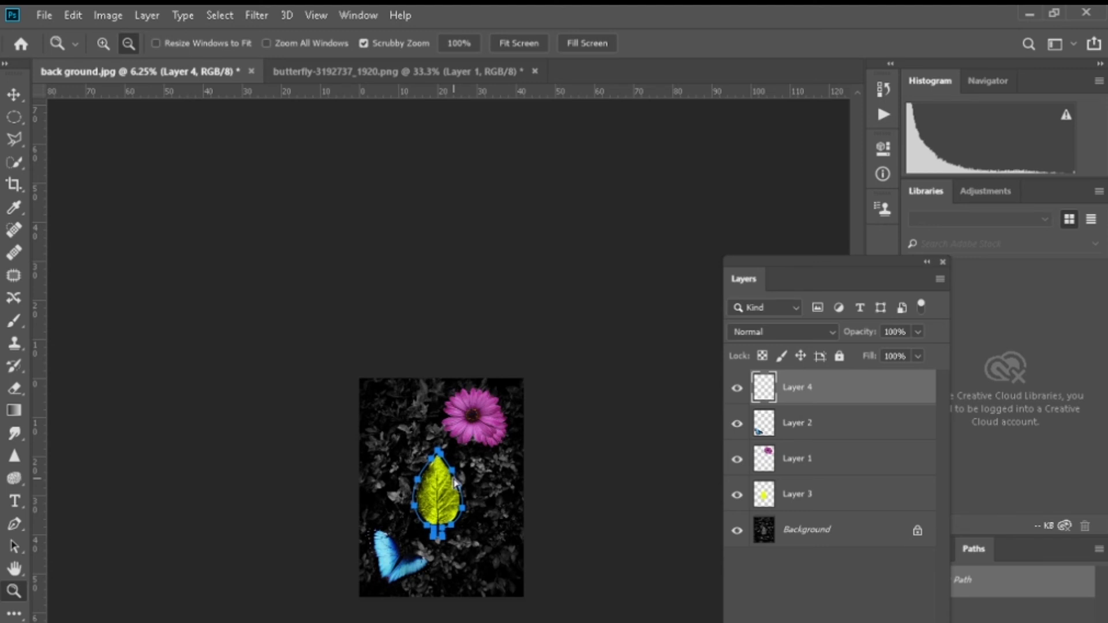
{"action": "left_click", "coordinate": [454, 482]}
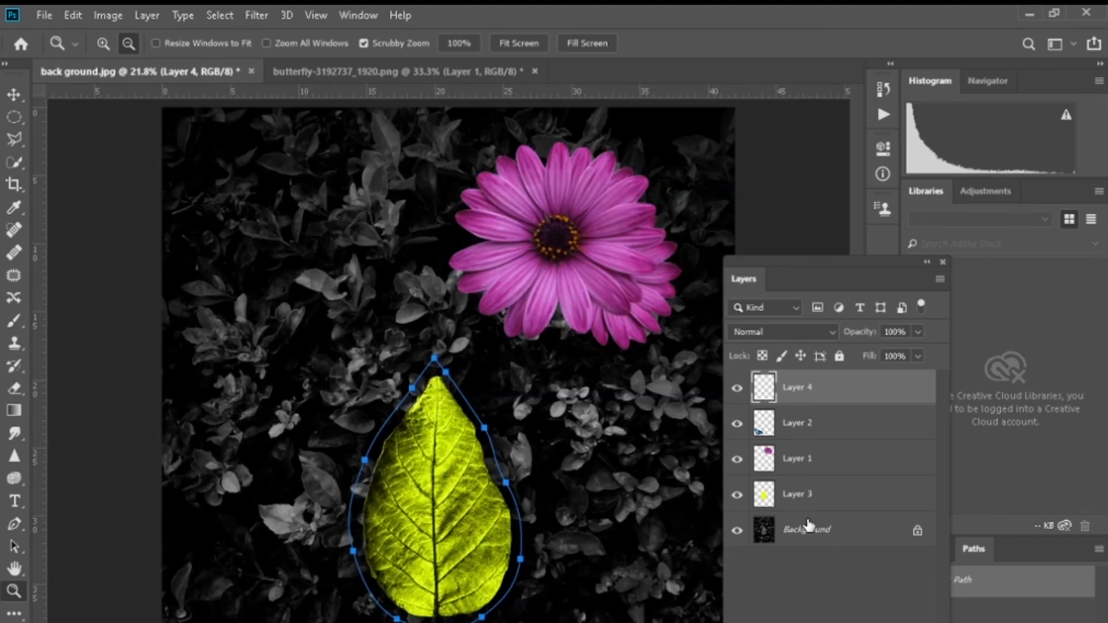
{"action": "left_click", "coordinate": [69, 17]}
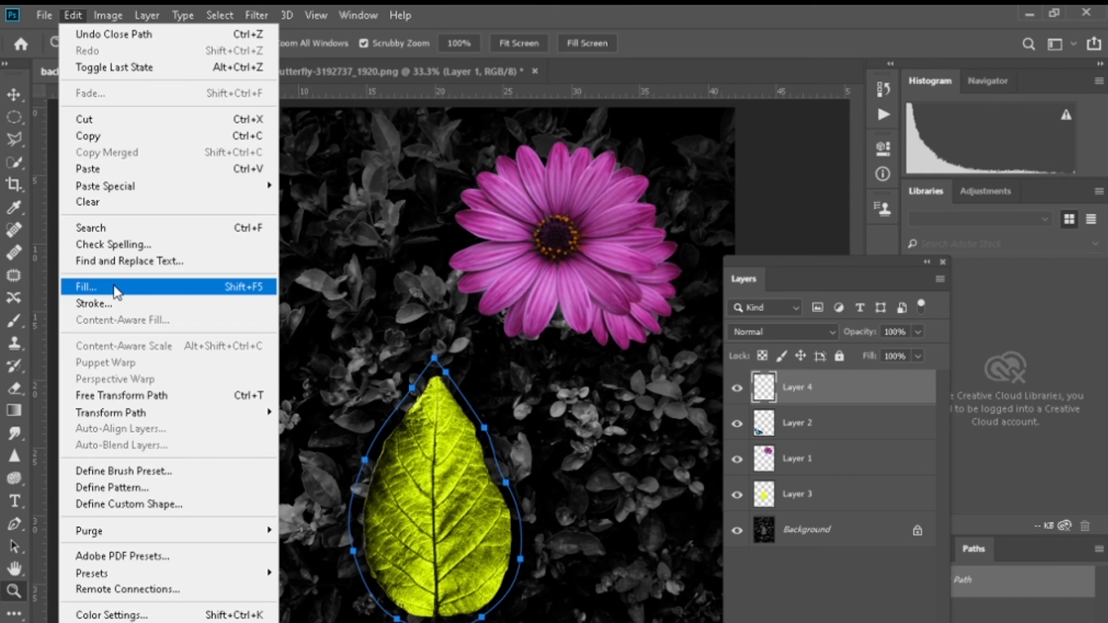
{"action": "left_click", "coordinate": [116, 289]}
{"action": "left_click", "coordinate": [217, 257]}
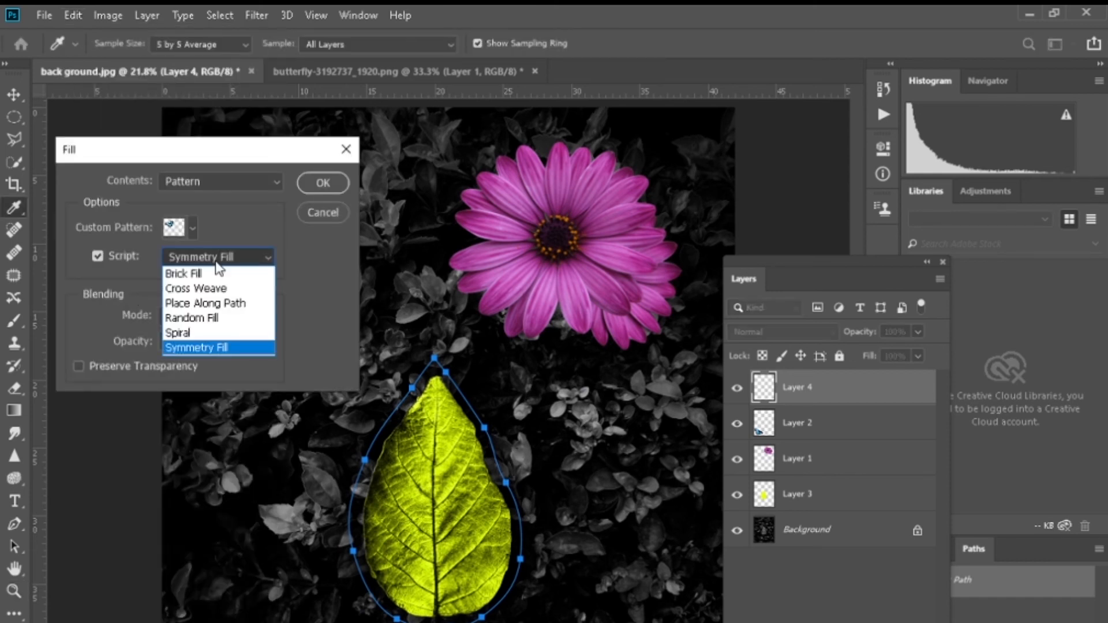
{"action": "left_click", "coordinate": [233, 304]}
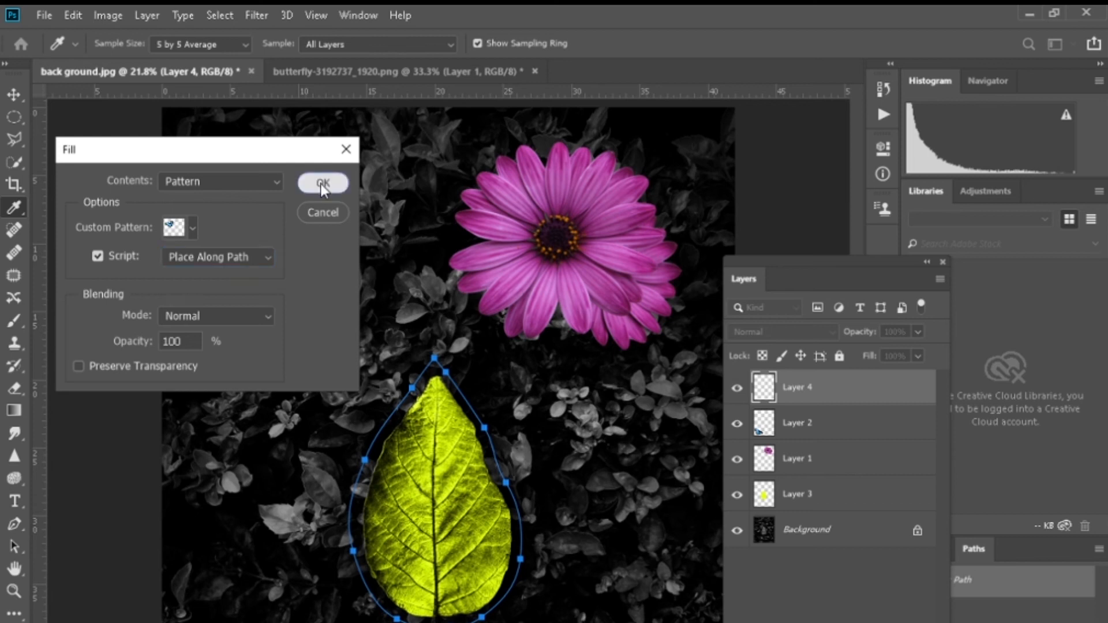
{"action": "left_click", "coordinate": [194, 227]}
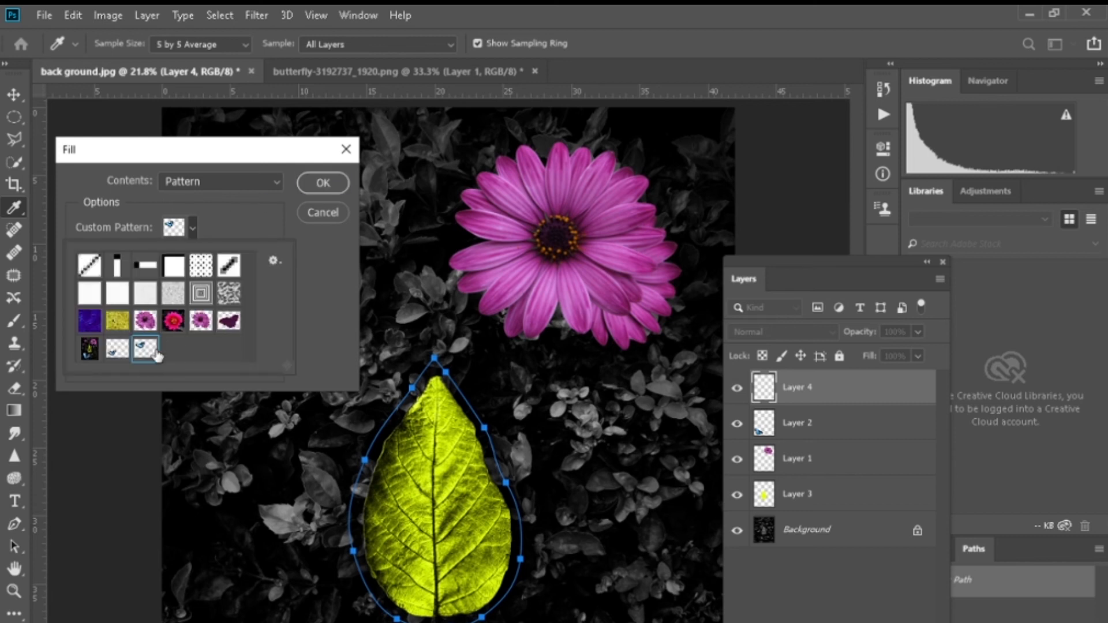
{"action": "left_click", "coordinate": [317, 185]}
{"action": "left_click", "coordinate": [316, 184]}
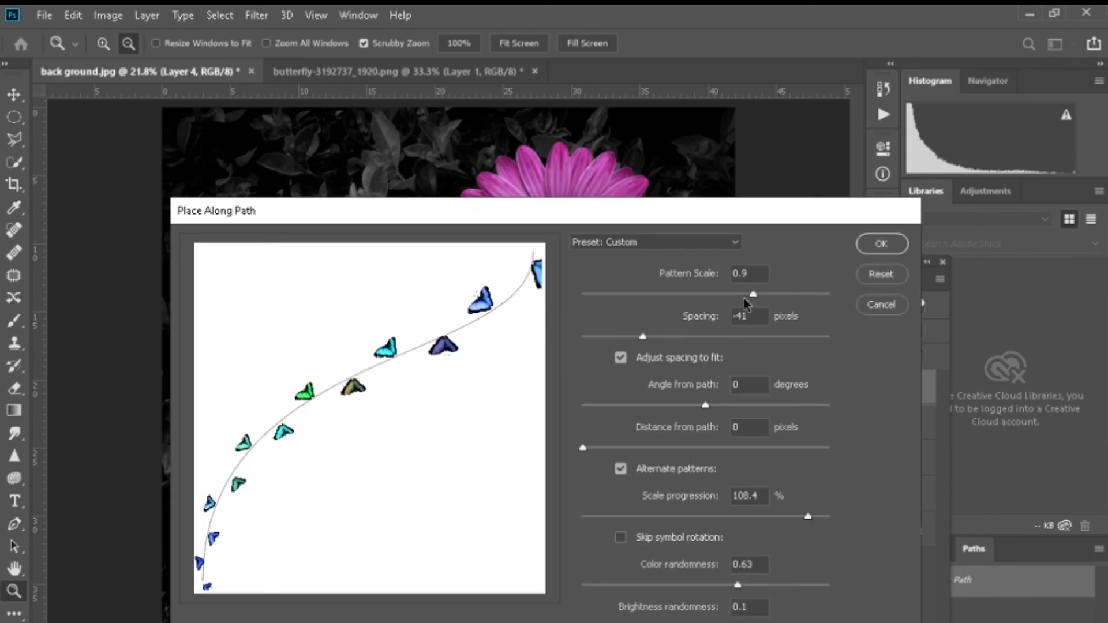
Set pattern scale to 0.91, spacing to -286 pixels and angle from path to -3 degrees, then try a larger distance and return it to 0
{"action": "mouse_move", "coordinate": [753, 294]}
{"action": "left_mouse_down"}
{"action": "mouse_move", "coordinate": [824, 297]}
{"action": "mouse_move", "coordinate": [757, 295]}
{"action": "left_mouse_up"}
{"action": "mouse_move", "coordinate": [643, 336]}
{"action": "left_mouse_down"}
{"action": "mouse_move", "coordinate": [683, 337]}
{"action": "mouse_move", "coordinate": [635, 339]}
{"action": "left_mouse_up"}
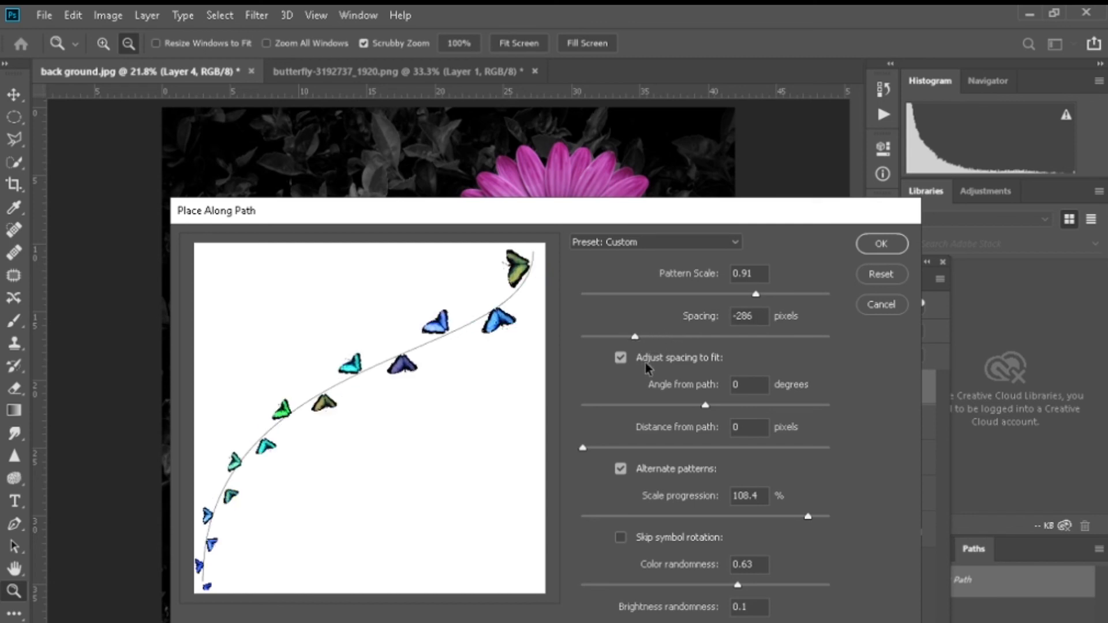
{"action": "left_click", "coordinate": [736, 407]}
{"action": "left_click_drag", "start_coordinate": [735, 407], "coordinate": [702, 407]}
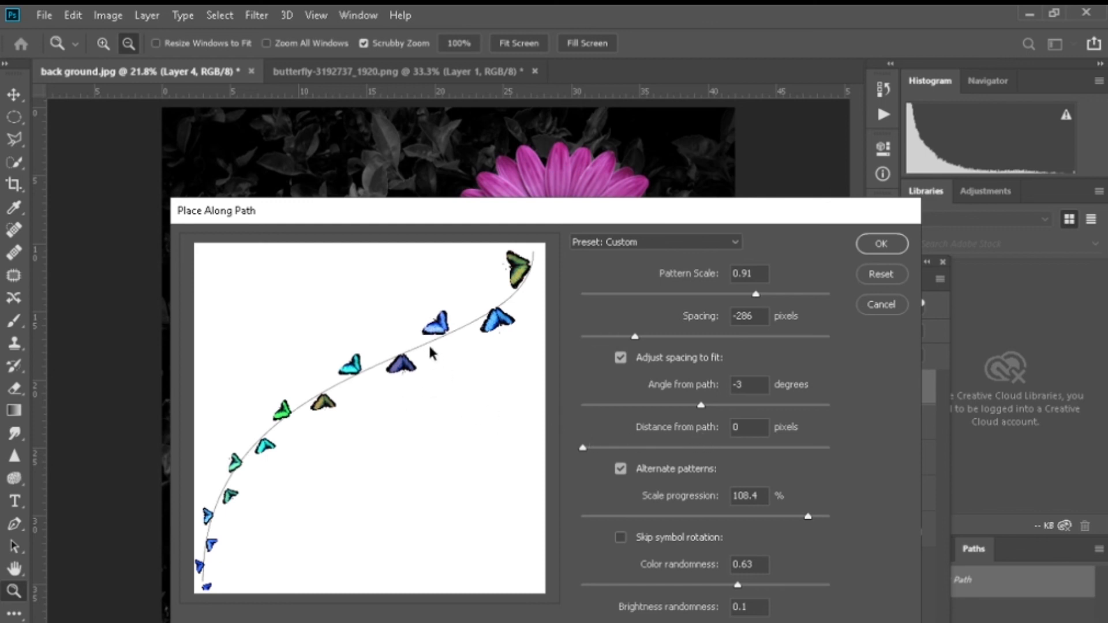
{"action": "mouse_move", "coordinate": [583, 448]}
{"action": "left_mouse_down"}
{"action": "mouse_move", "coordinate": [638, 453]}
{"action": "mouse_move", "coordinate": [602, 448]}
{"action": "left_mouse_up"}
{"action": "type", "text": "0"}
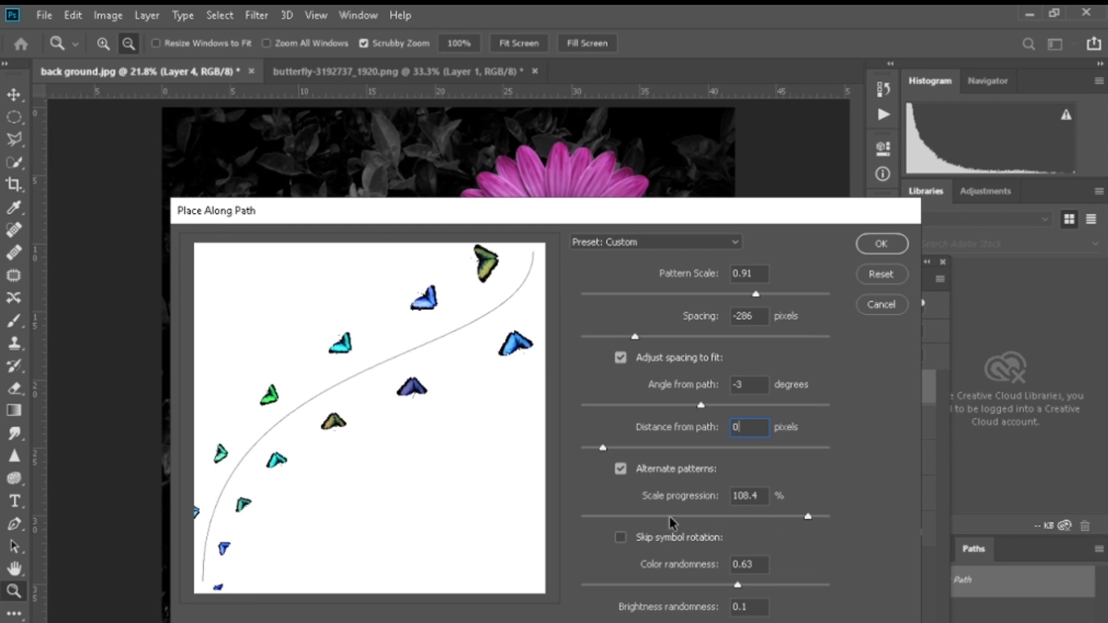
Try scale progressions of 95% and 100%, and settle on 104.8%
{"action": "left_click", "coordinate": [644, 518]}
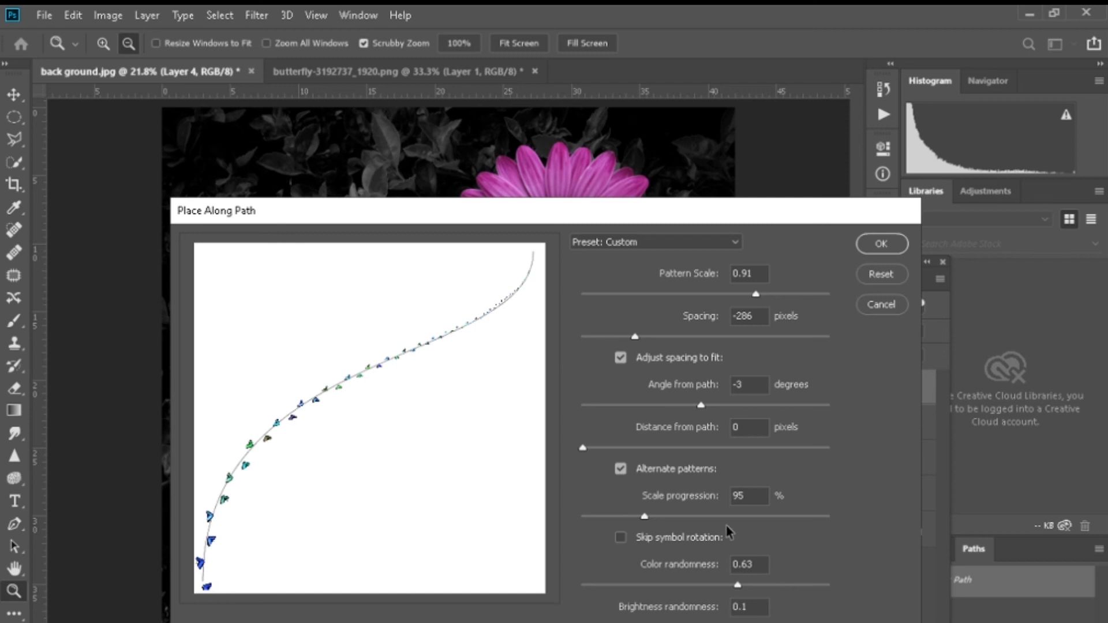
{"action": "left_click", "coordinate": [706, 518]}
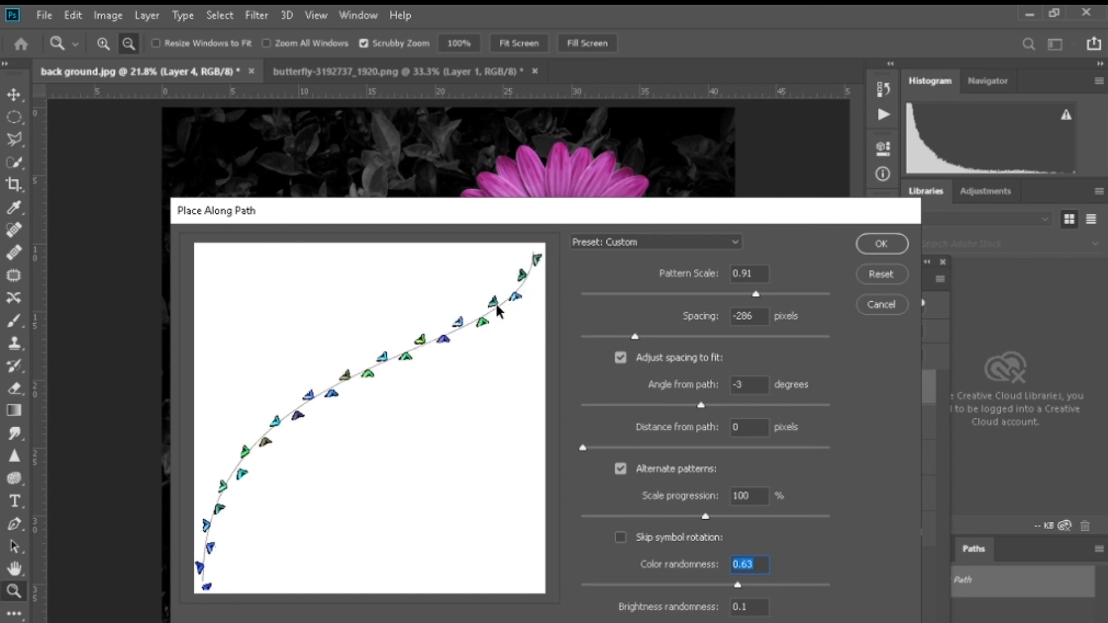
{"action": "left_click", "coordinate": [718, 498]}
{"action": "type", "text": "110"}
{"action": "left_click_drag", "start_coordinate": [738, 517], "coordinate": [763, 515]}
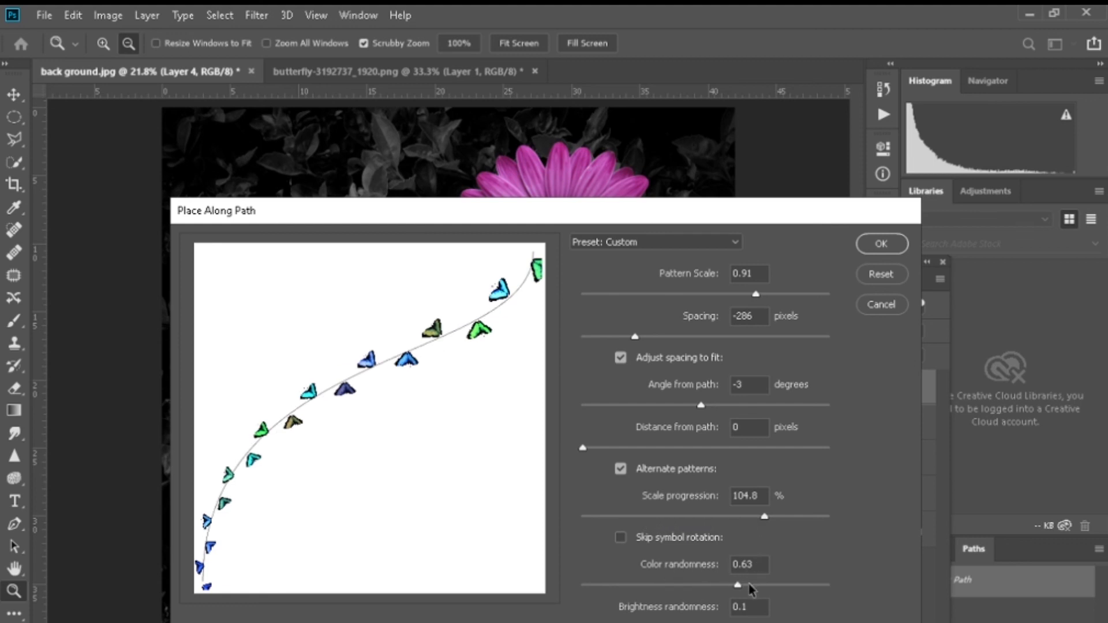
Set color randomness to 0.29 and brightness randomness to 0.19, apply the path fill, and undo it
{"action": "left_click_drag", "start_coordinate": [760, 564], "coordinate": [726, 567]}
{"action": "type", "text": "0"}
{"action": "left_click", "coordinate": [762, 518]}
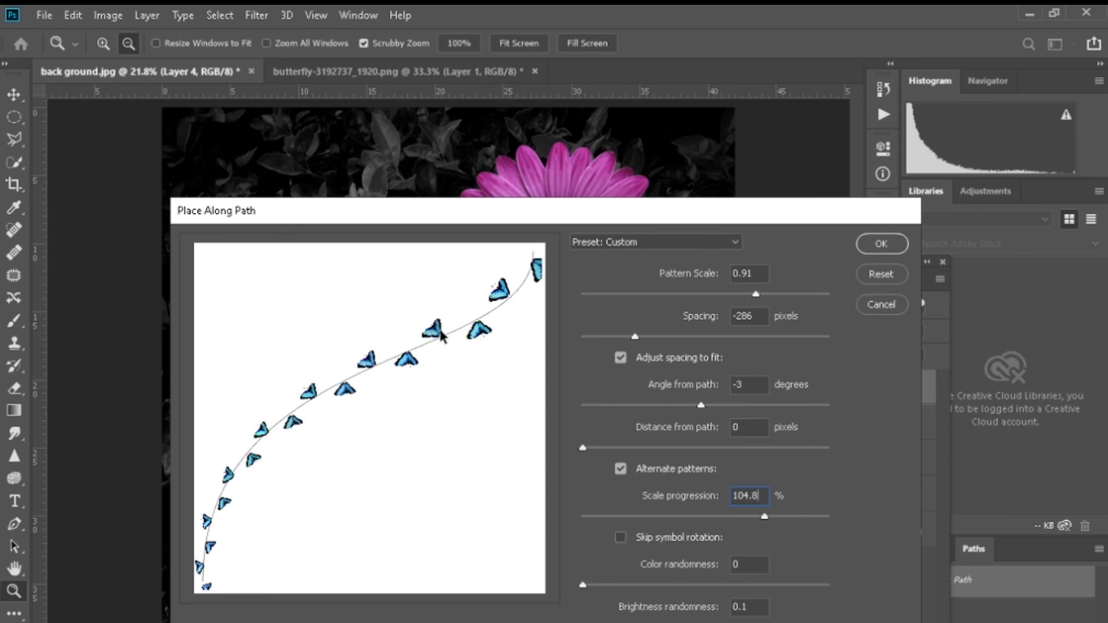
{"action": "left_click_drag", "start_coordinate": [618, 586], "coordinate": [653, 587]}
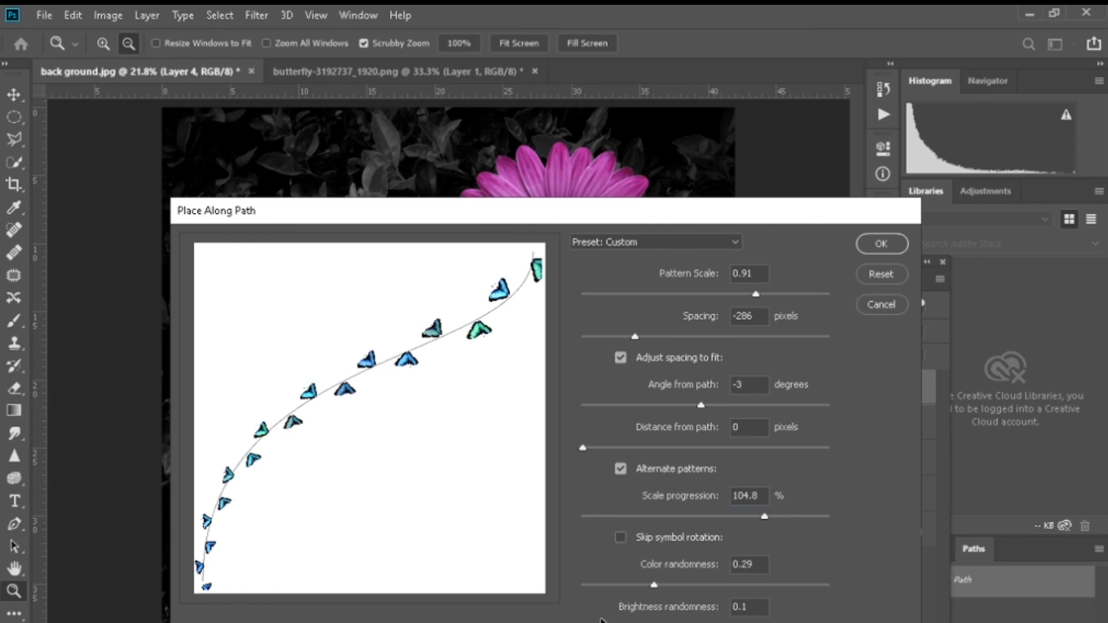
{"action": "left_click_drag", "start_coordinate": [606, 622], "coordinate": [629, 622]}
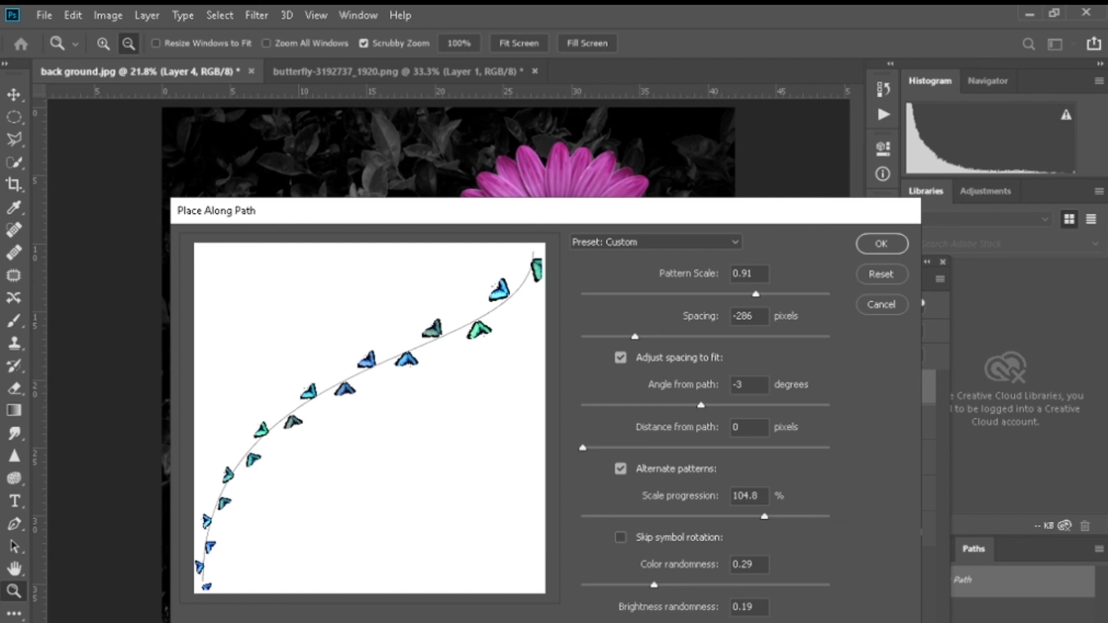
{"action": "left_click", "coordinate": [876, 246]}
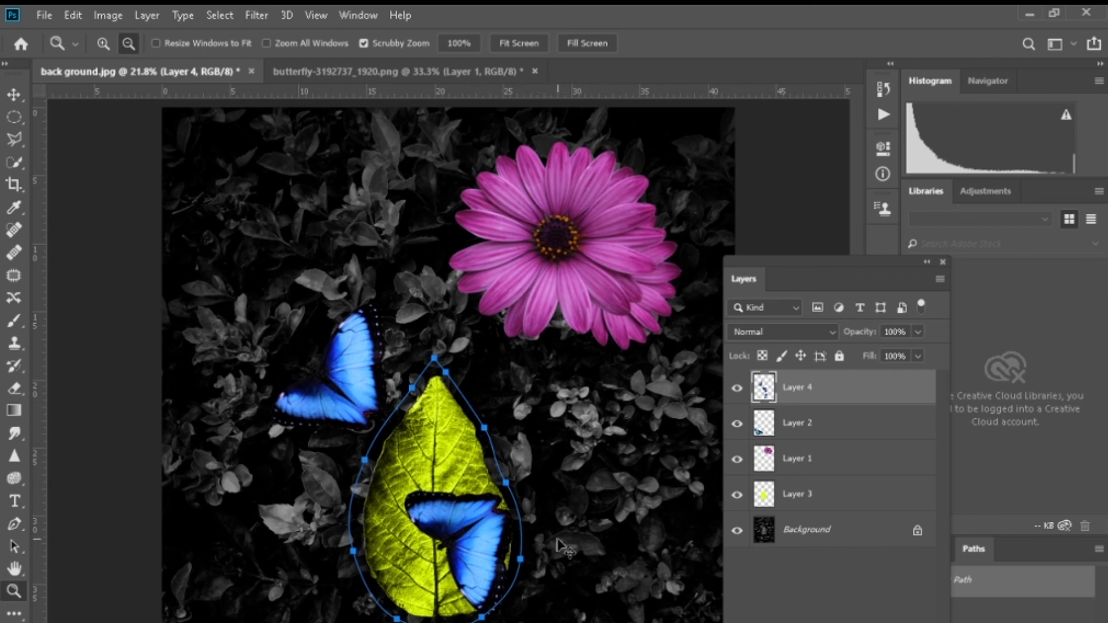
{"action": "key", "text": "ctrl+z"}
Start another Place Along Path butterfly fill on Layer 4, trying pattern scale 0.45, spacing -586 pixels and scale progression 101.6%
{"action": "left_click", "coordinate": [73, 16]}
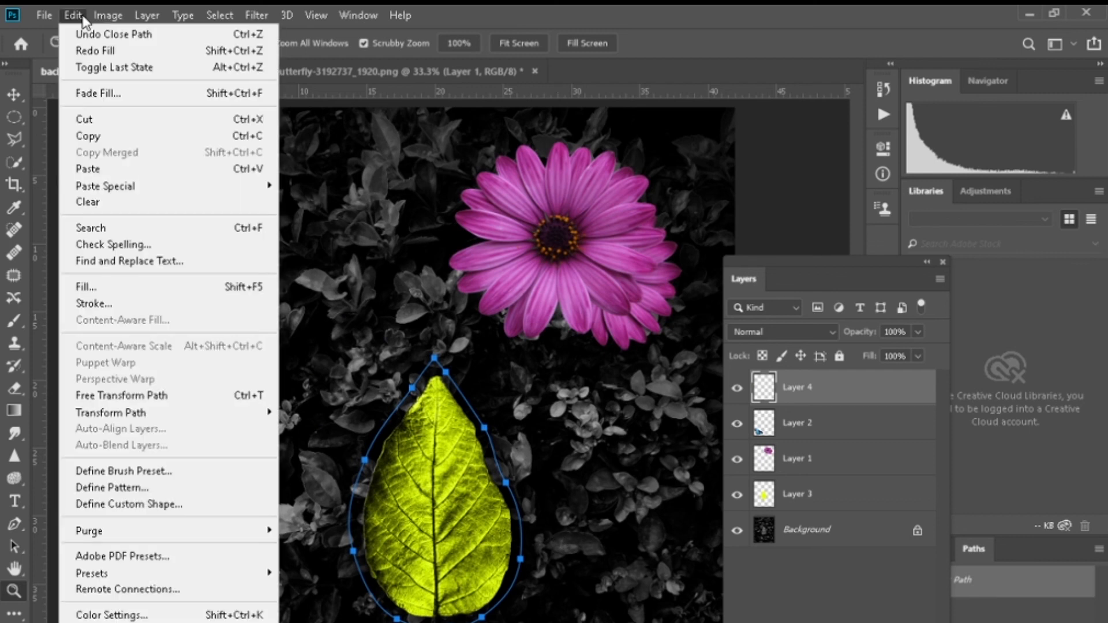
{"action": "left_click", "coordinate": [85, 287]}
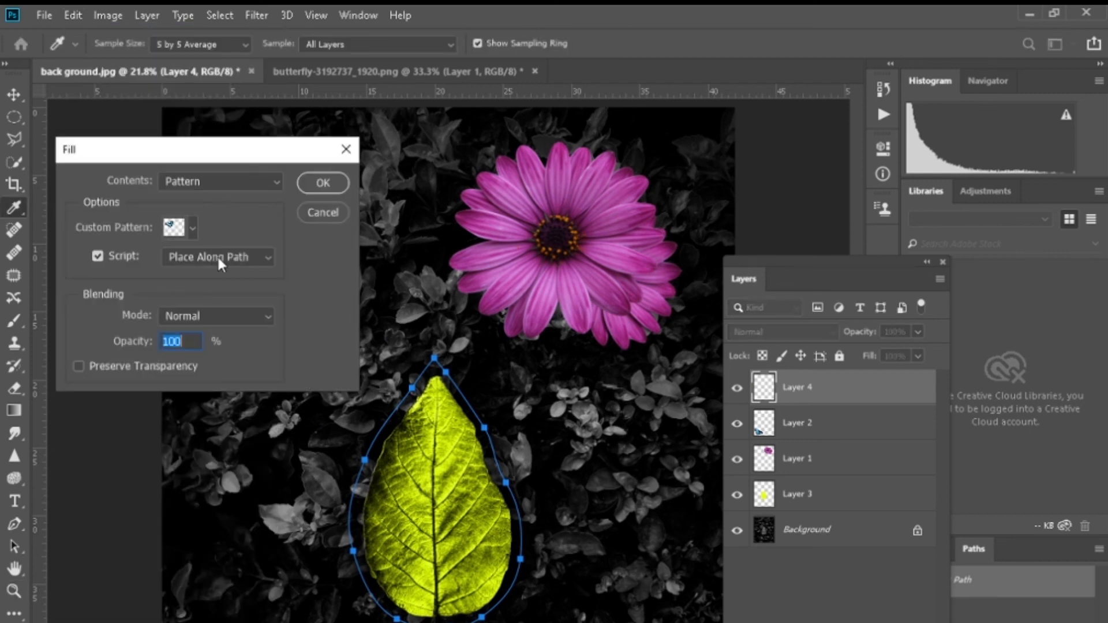
{"action": "key", "text": "Return"}
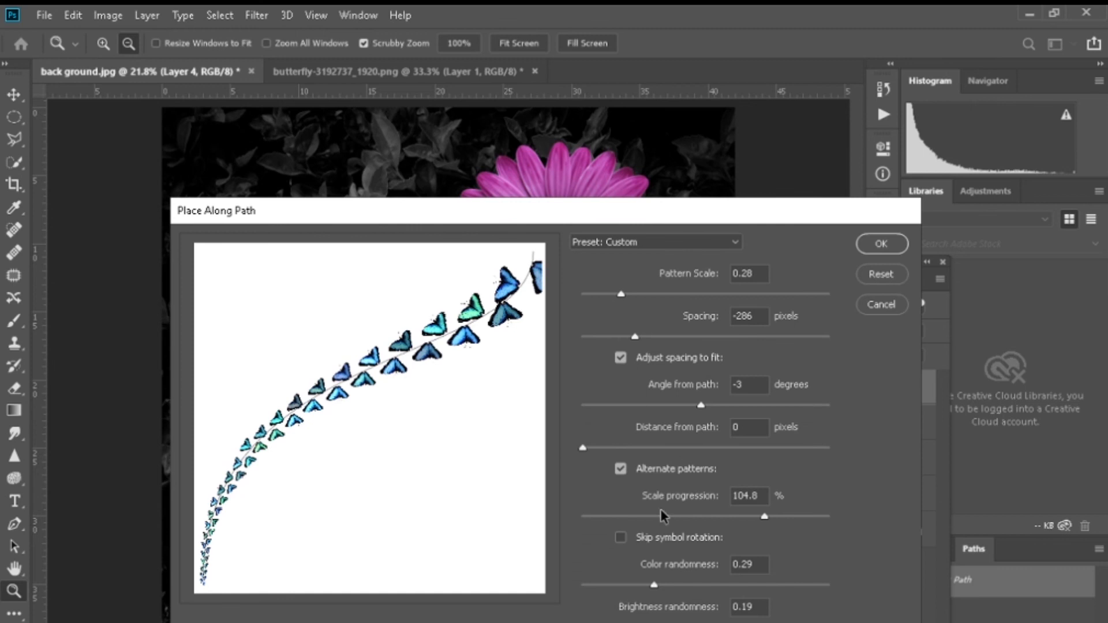
{"action": "left_click", "coordinate": [606, 295]}
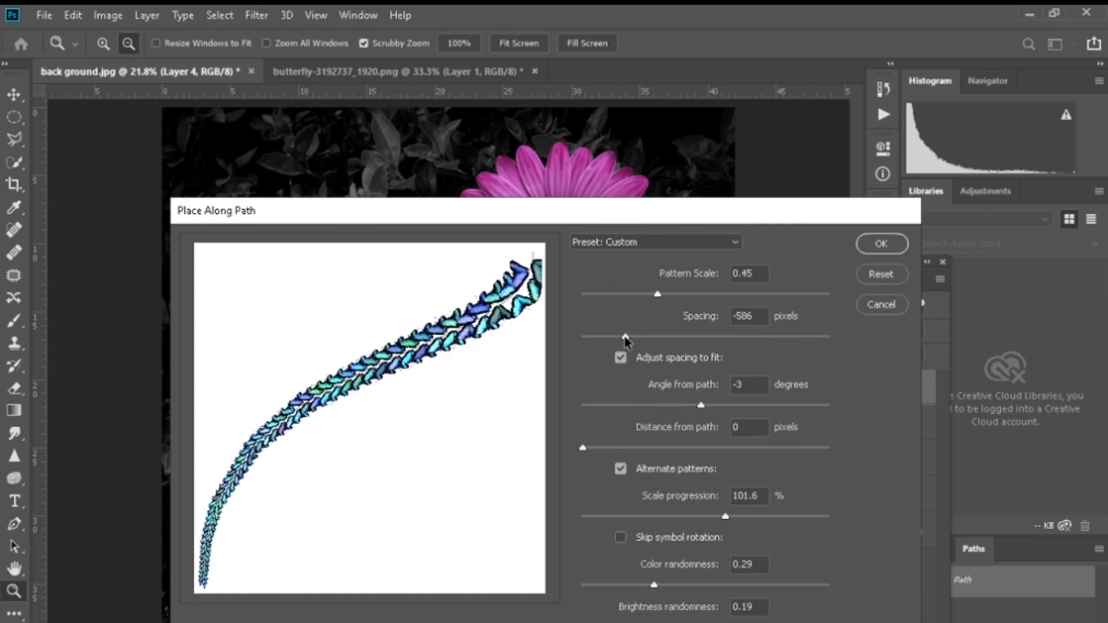
Set spacing to -422 pixels, scale progression to 103.4% and pattern scale to 0.4, and apply the path fill
{"action": "left_click", "coordinate": [755, 496]}
{"action": "left_click", "coordinate": [755, 566]}
{"action": "left_click_drag", "start_coordinate": [725, 517], "coordinate": [712, 517]}
{"action": "left_click", "coordinate": [733, 518]}
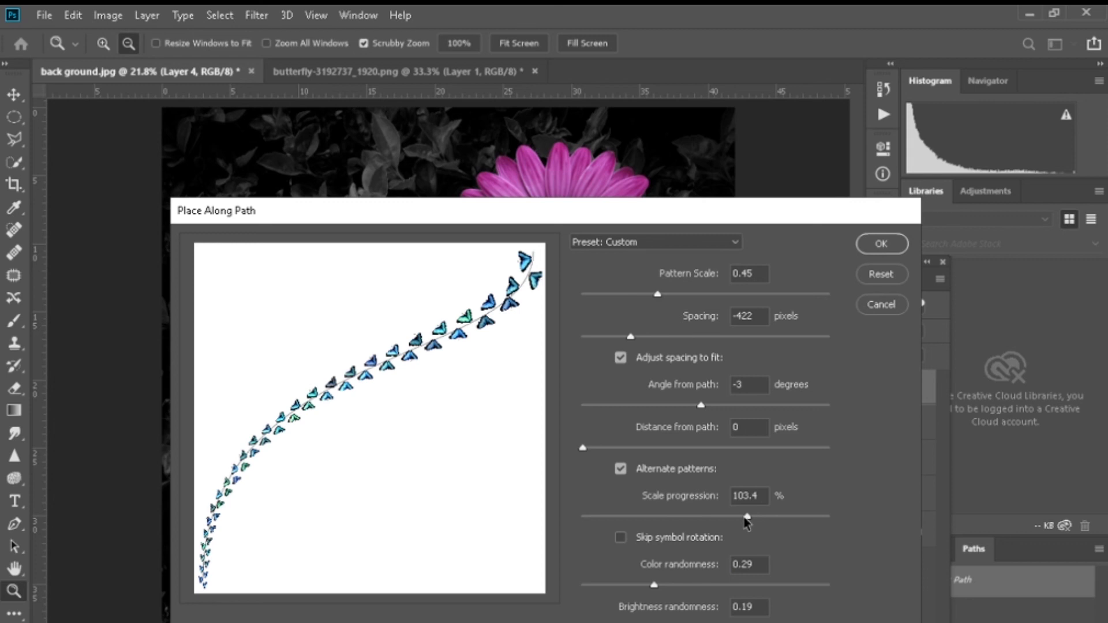
{"action": "left_click_drag", "start_coordinate": [657, 294], "coordinate": [646, 295]}
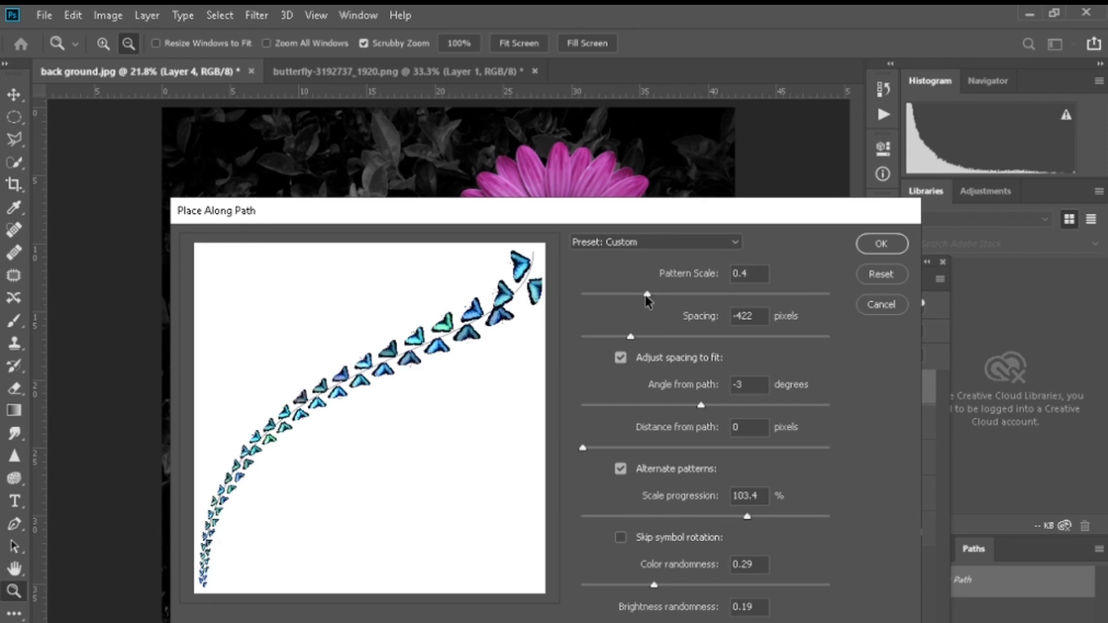
{"action": "left_click", "coordinate": [886, 245]}
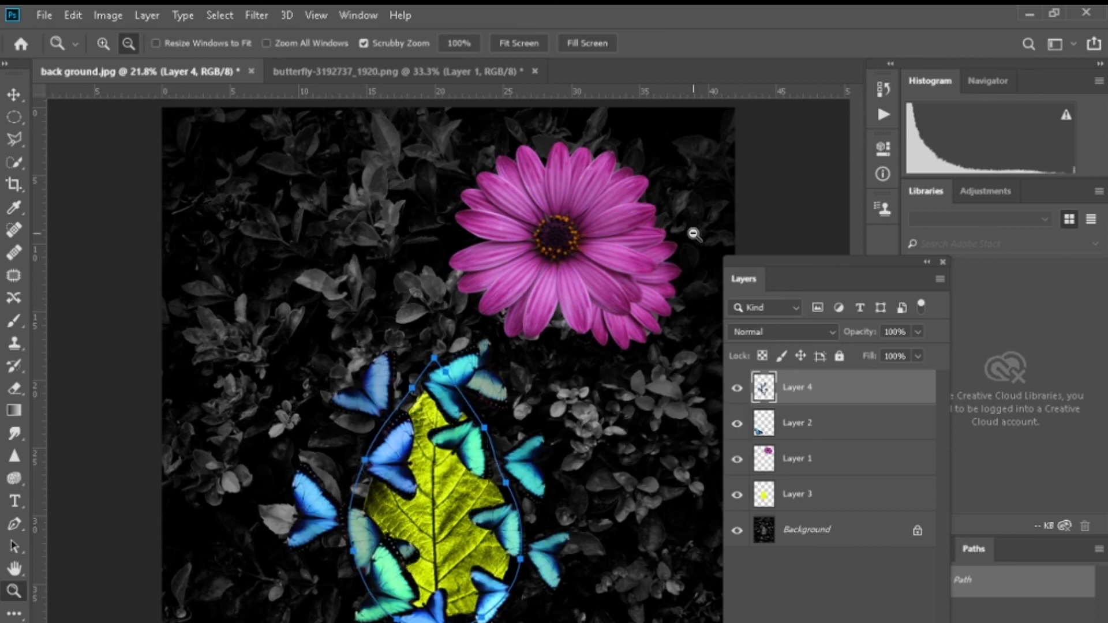
Enlarge the butterfly pattern on Layer 4 around the leaf and place the flower's Layer 1 directly below it in the stack
{"action": "key", "text": "v"}
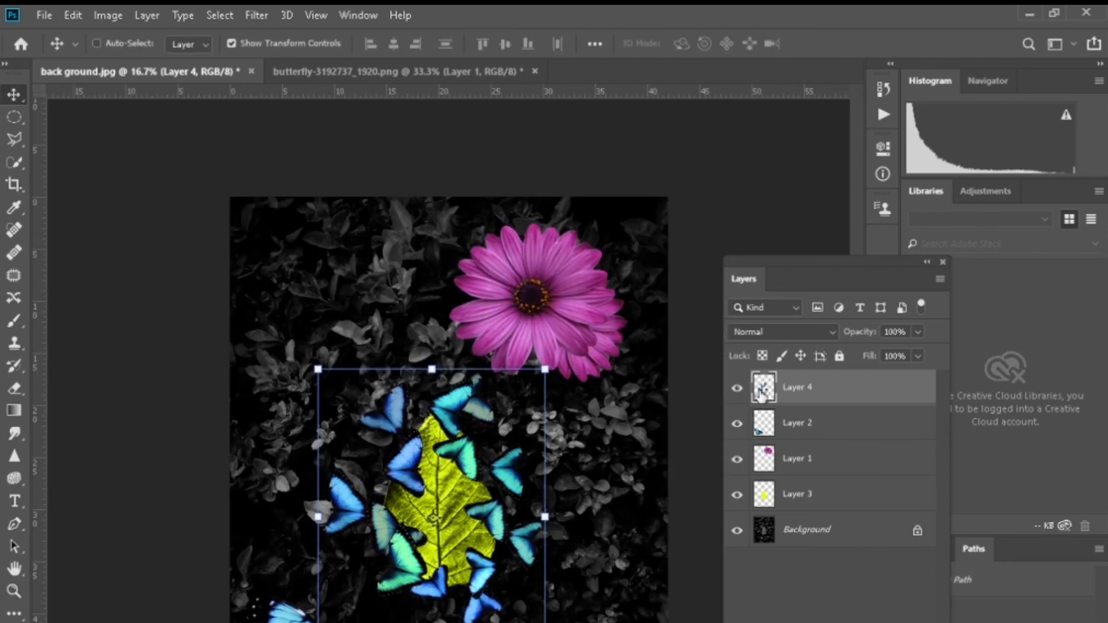
{"action": "key", "text": "ctrl+minus"}
{"action": "left_click_drag", "start_coordinate": [545, 368], "coordinate": [609, 285]}
{"action": "left_click_drag", "start_coordinate": [810, 453], "coordinate": [814, 427]}
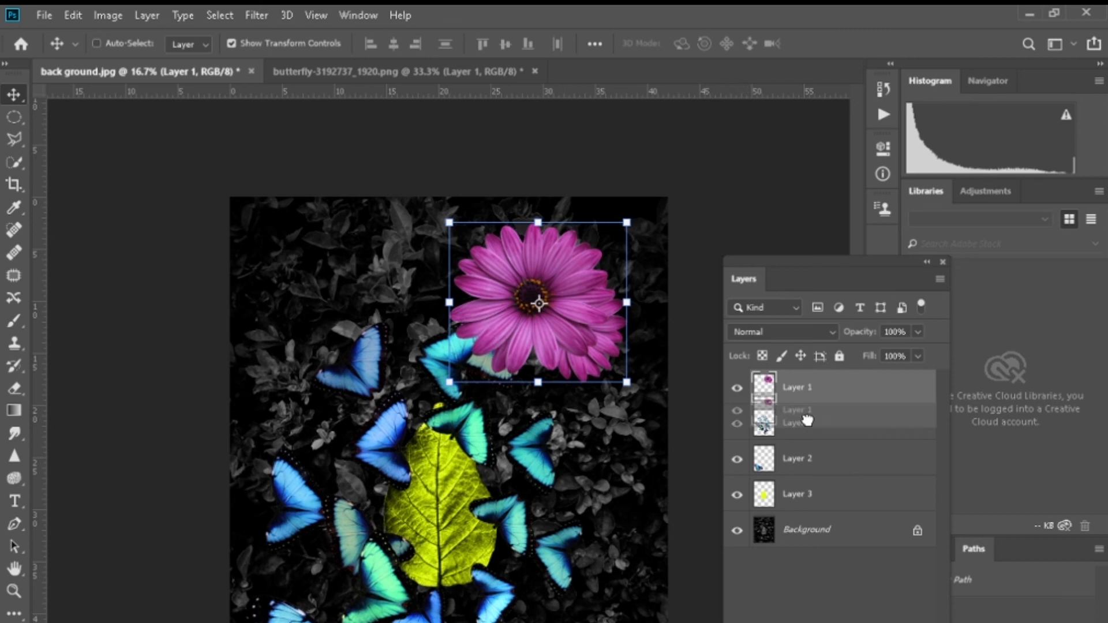
Move the large Layer 2 butterfly onto the leaf and bring Layer 2 to the top of the layer stack
{"action": "left_click", "coordinate": [814, 460]}
{"action": "left_click_drag", "start_coordinate": [381, 620], "coordinate": [497, 484]}
{"action": "left_click_drag", "start_coordinate": [776, 470], "coordinate": [789, 382]}
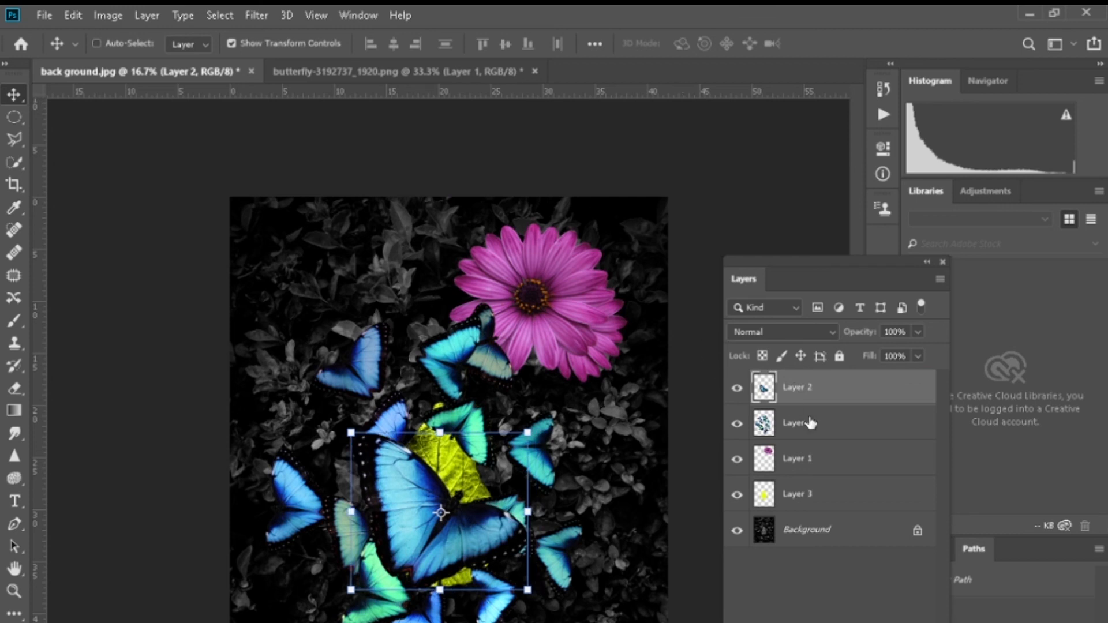
Shift the flower on Layer 1 slightly to the right within the composition
{"action": "left_click", "coordinate": [808, 459]}
{"action": "left_click_drag", "start_coordinate": [600, 321], "coordinate": [602, 327]}
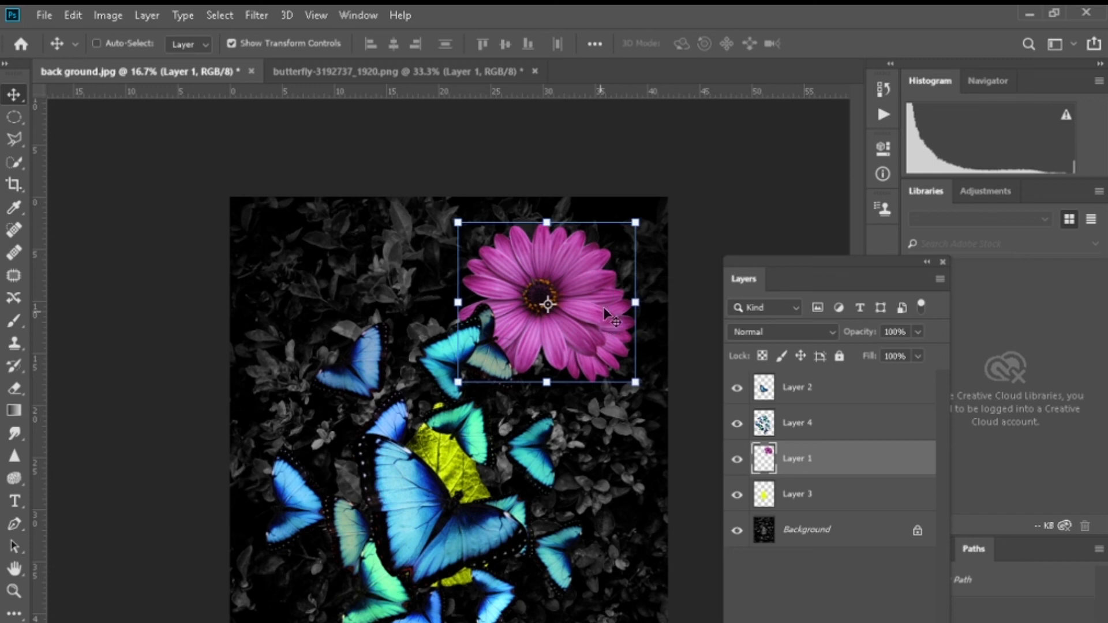